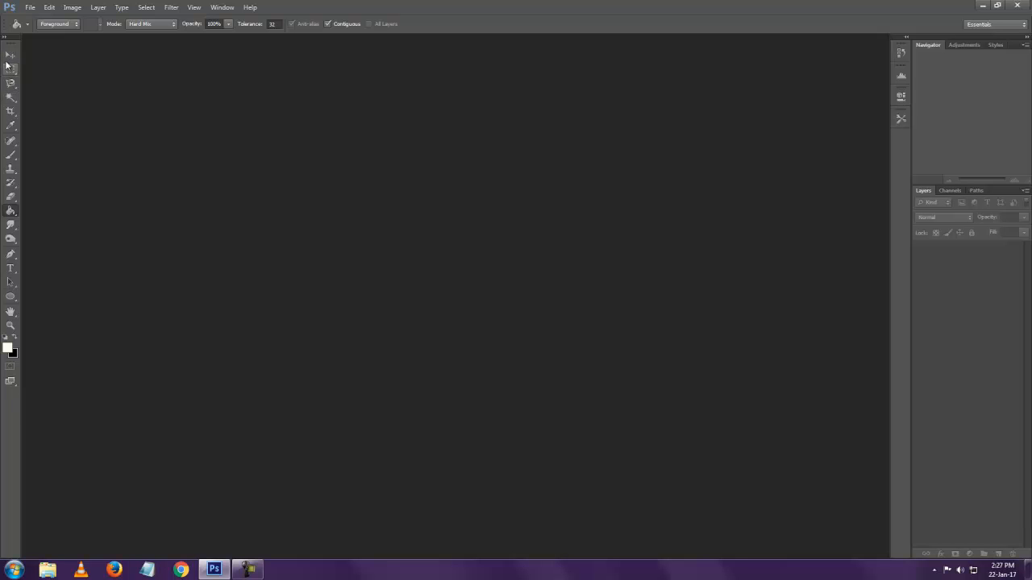
# Step: Hide the Tools panel and show it again
pyautogui.click(222, 8)
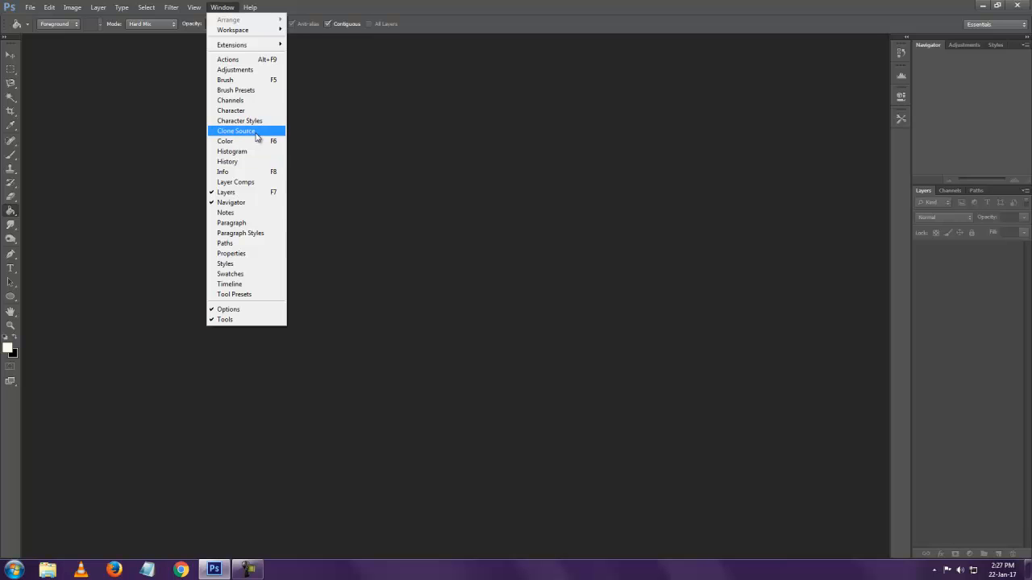
pyautogui.click(226, 320)
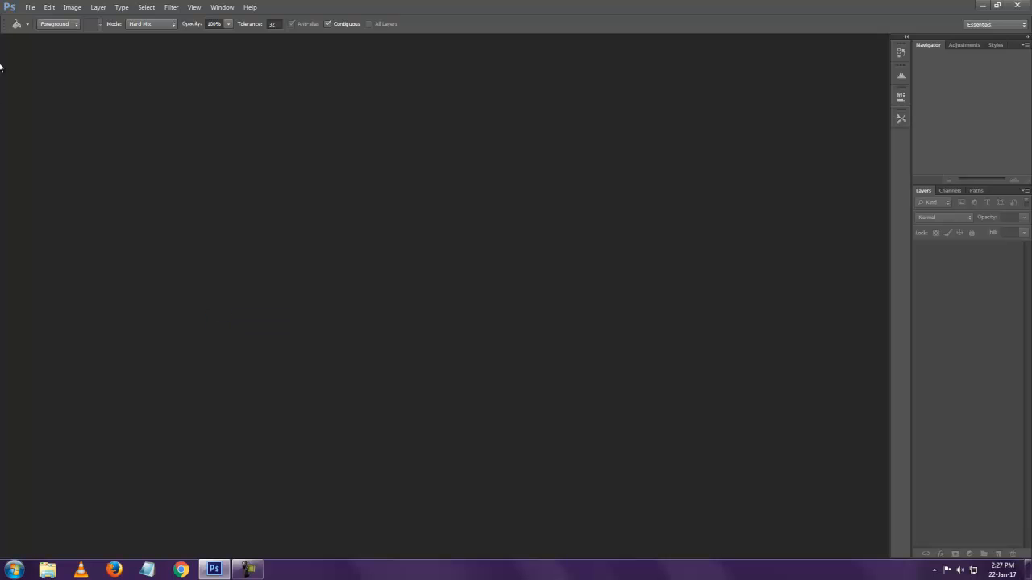
pyautogui.click(222, 8)
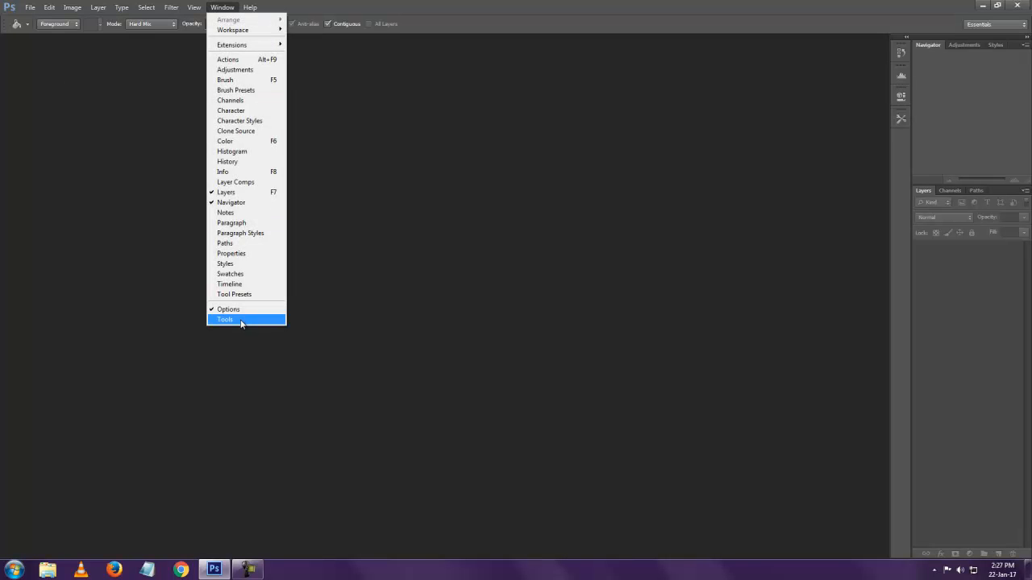
pyautogui.click(238, 319)
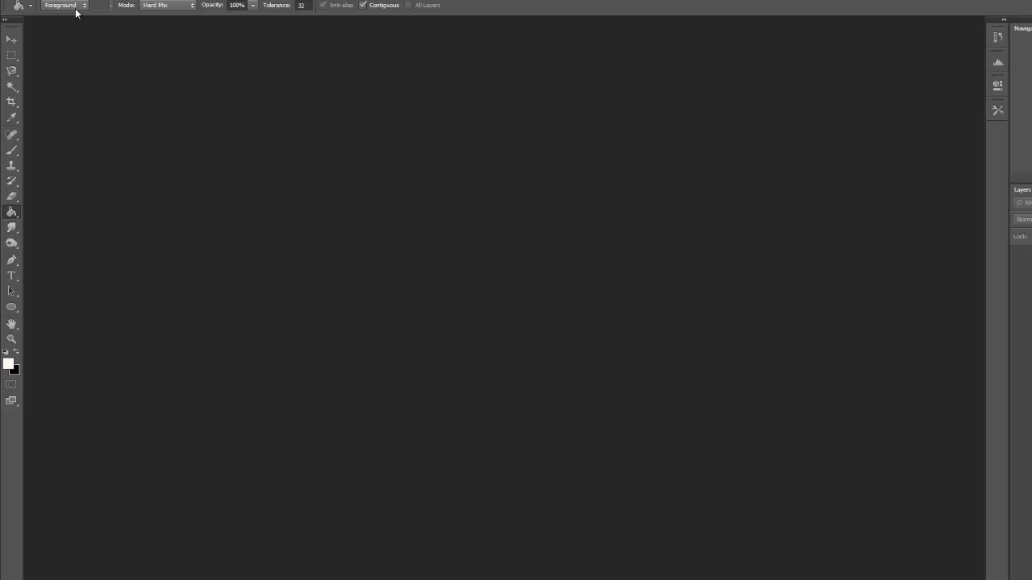
# Step: Start a new document and name it tutorial
pyautogui.click(30, 7)
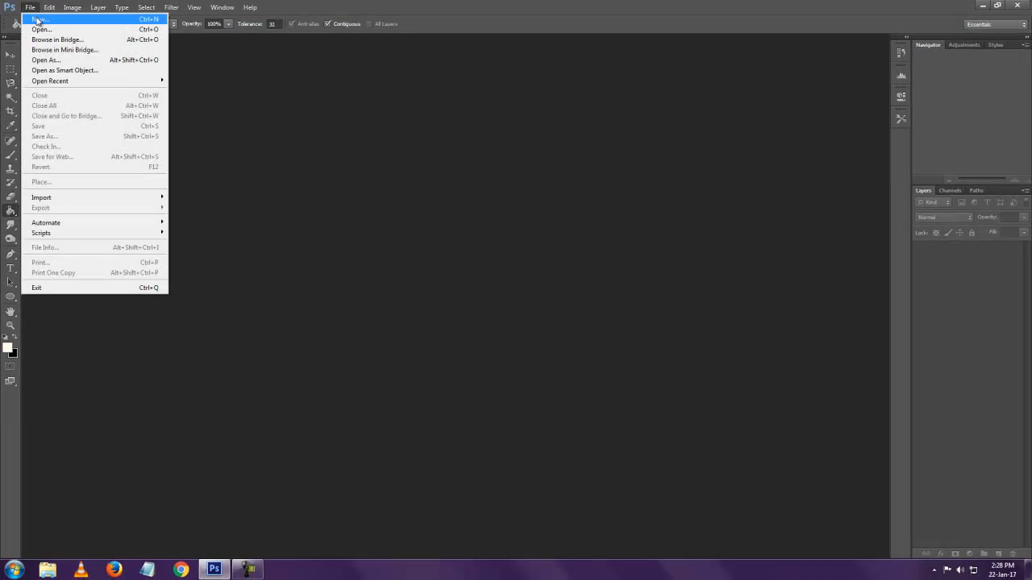
pyautogui.click(37, 19)
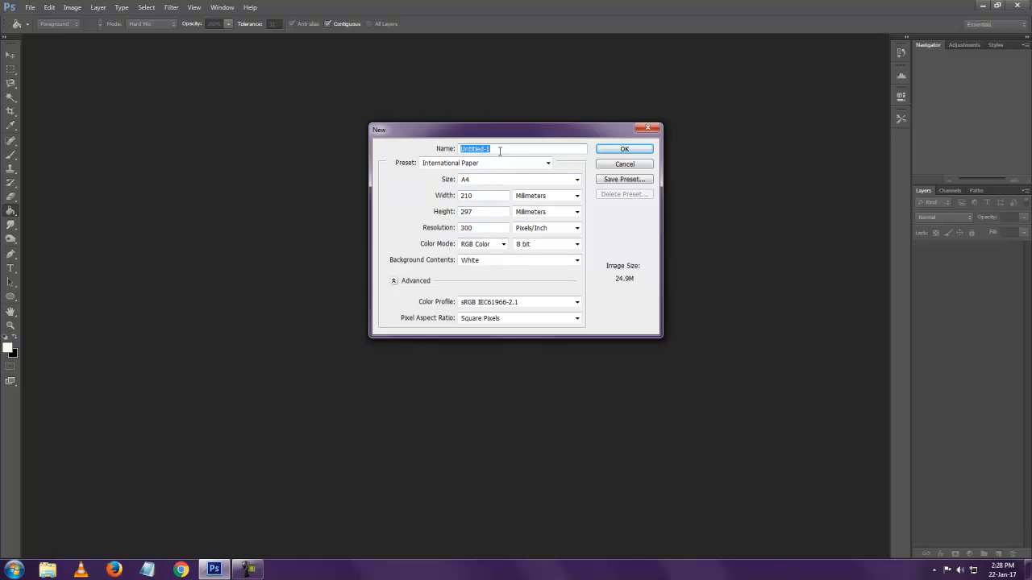
pyautogui.write('tutorial')
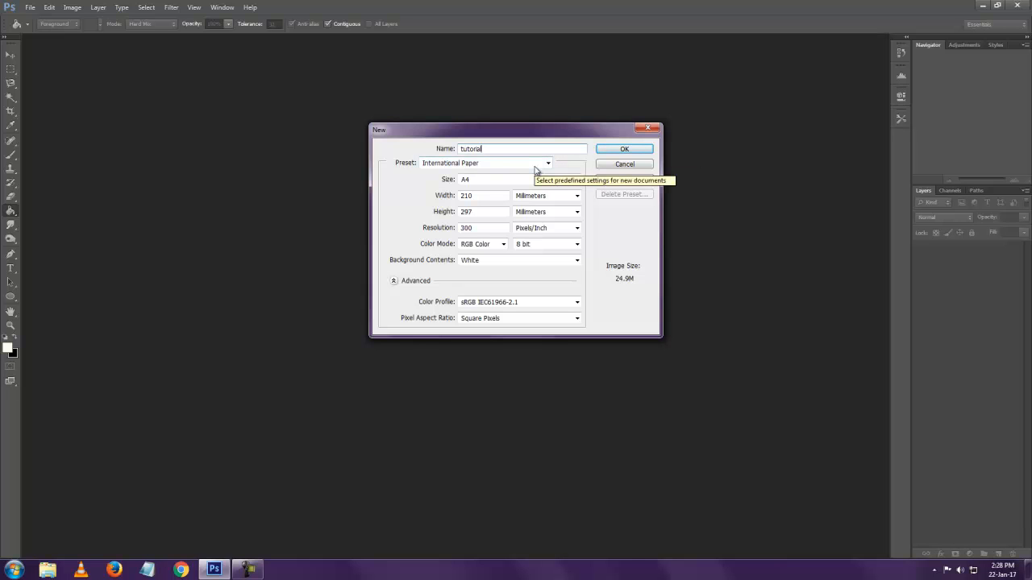
# Step: Choose the International Paper preset with A4 size for the new document
pyautogui.click(536, 168)
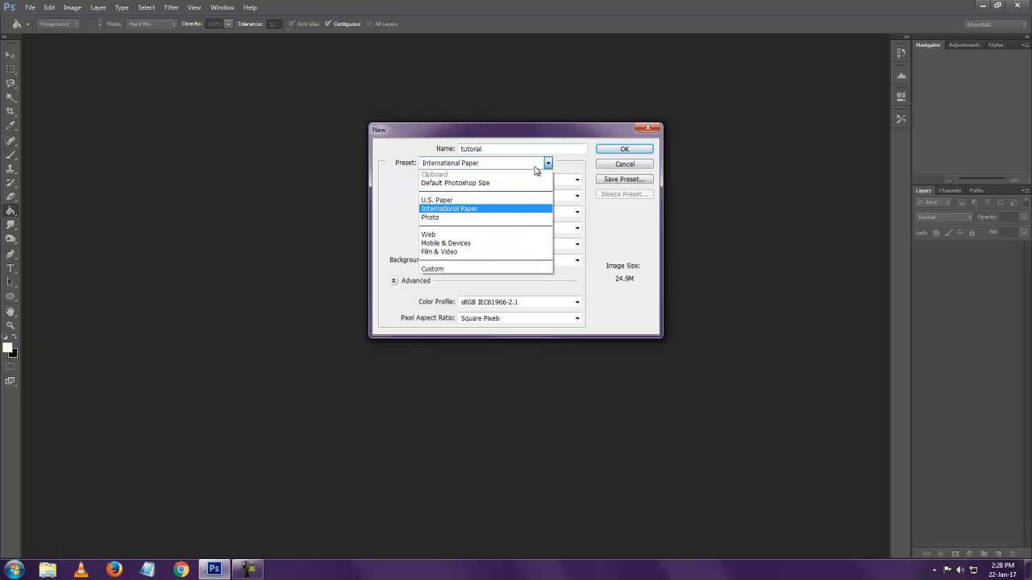
pyautogui.click(452, 210)
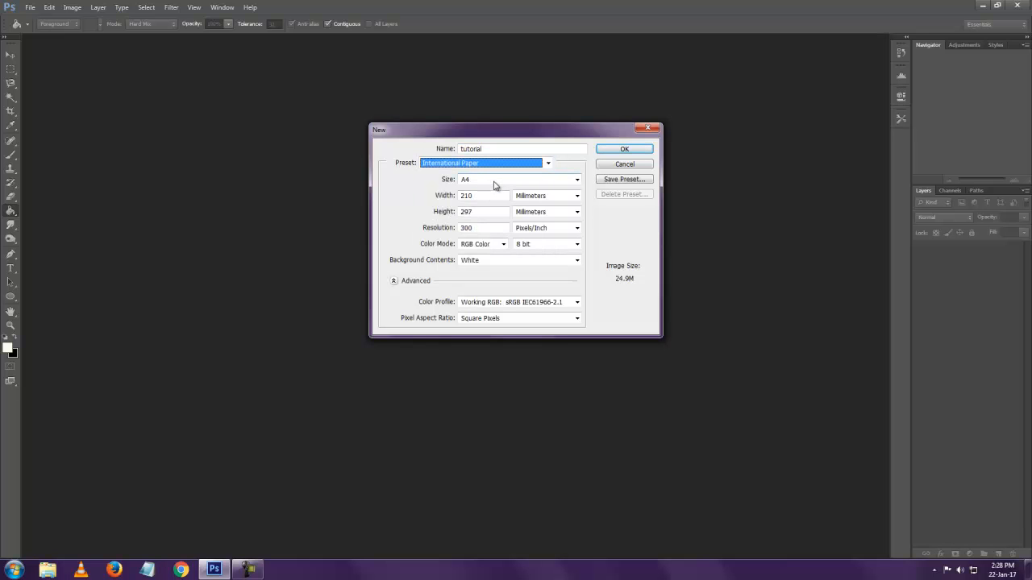
pyautogui.click(494, 182)
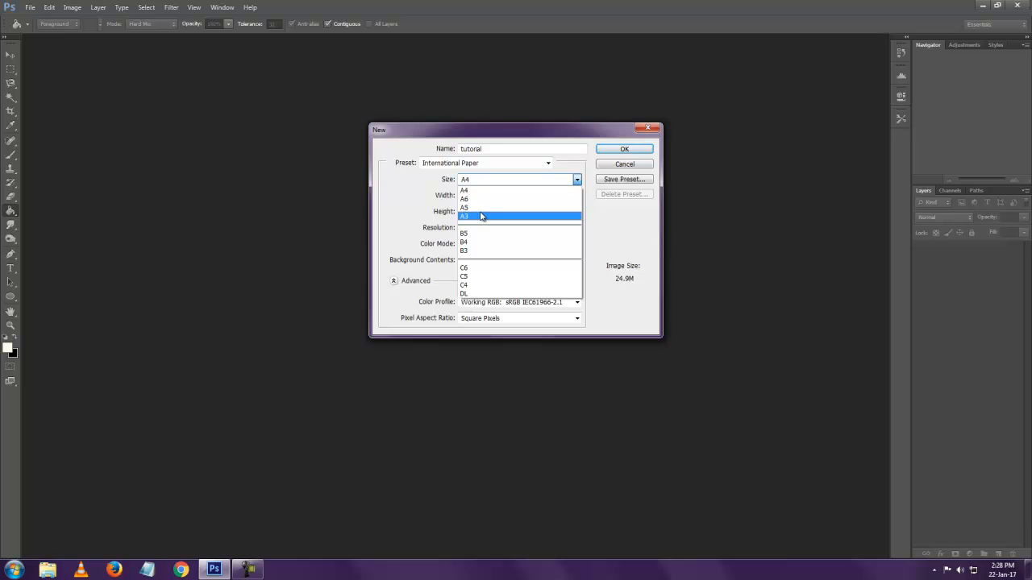
pyautogui.click(485, 190)
# Step: Switch the new document to the Custom preset with its dimensions in pixels
pyautogui.click(482, 164)
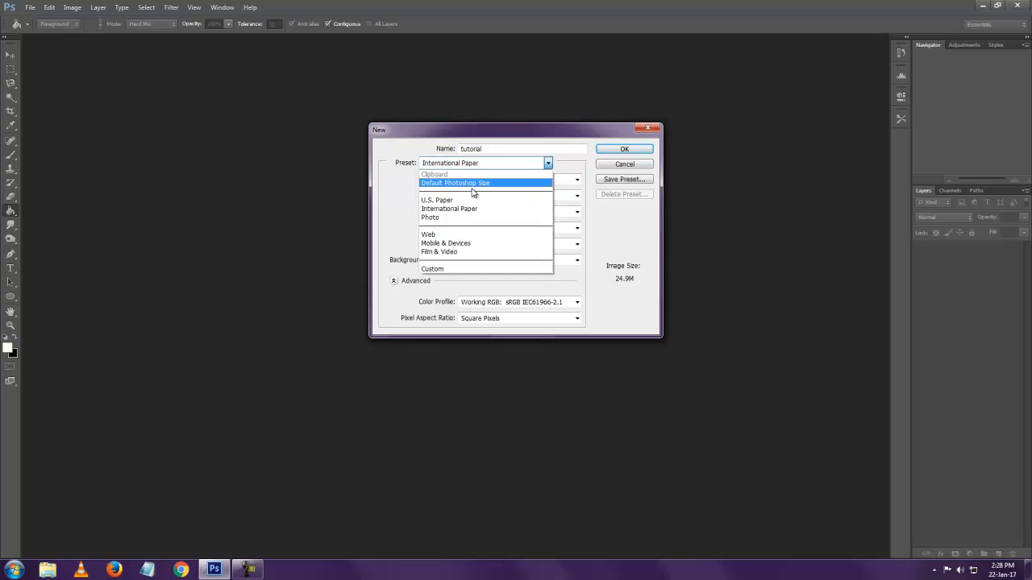
pyautogui.click(460, 270)
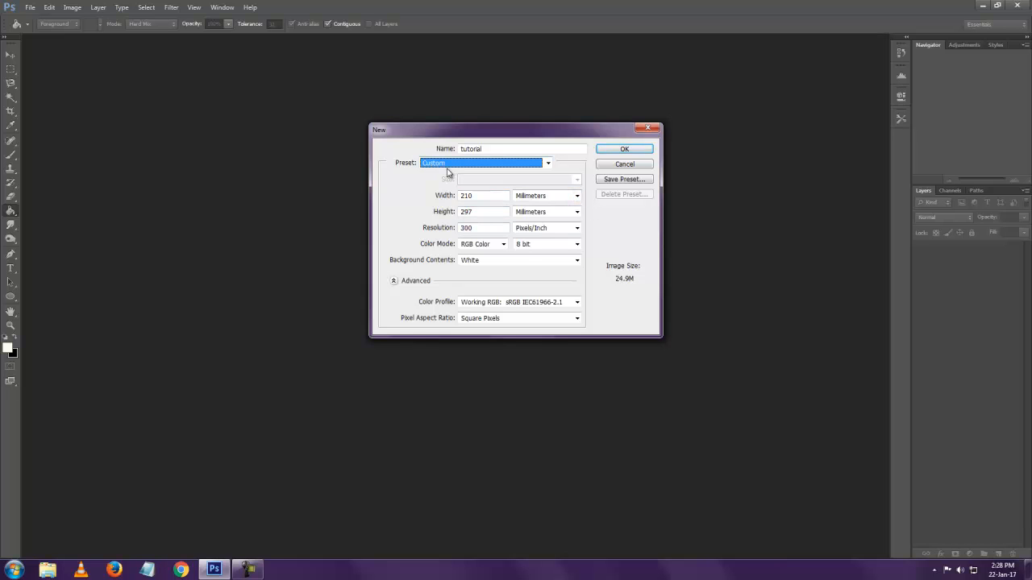
pyautogui.click(556, 203)
pyautogui.click(555, 204)
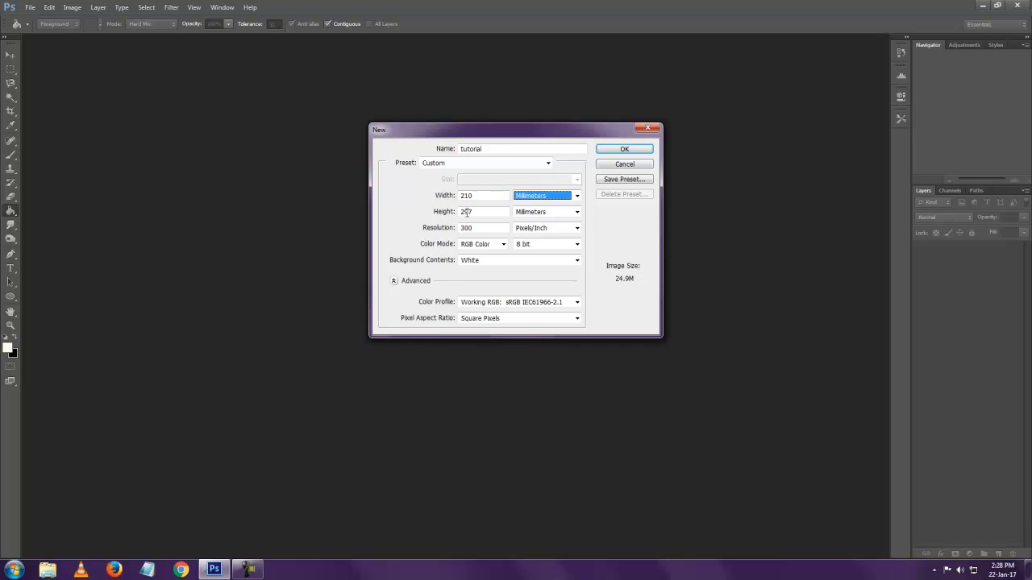
pyautogui.click(542, 199)
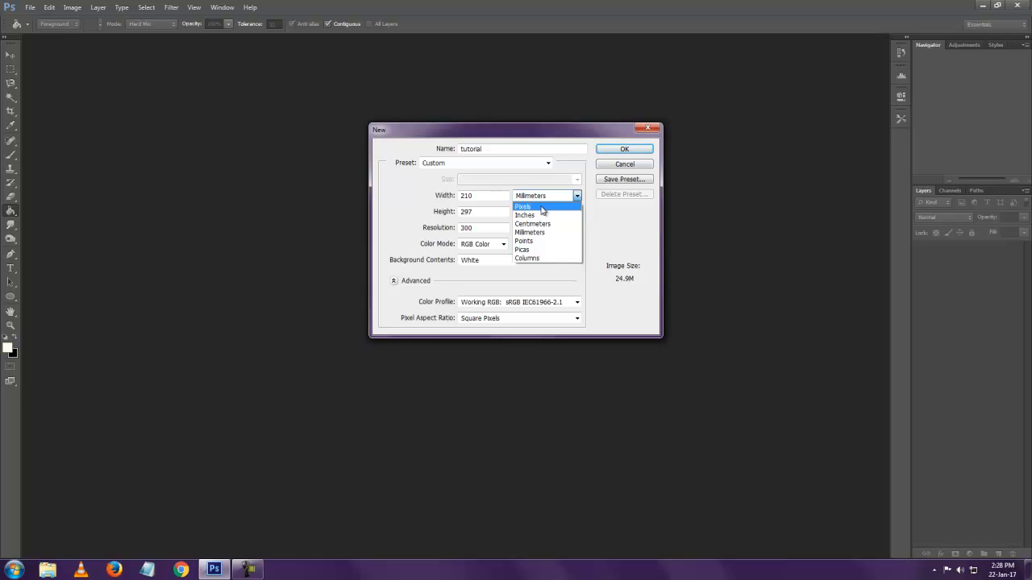
pyautogui.click(535, 207)
# Step: Set the new document's width to 1920 pixels and its height to 1080 pixels
pyautogui.moveTo(492, 195); pyautogui.dragTo(439, 207)
pyautogui.write('1920')
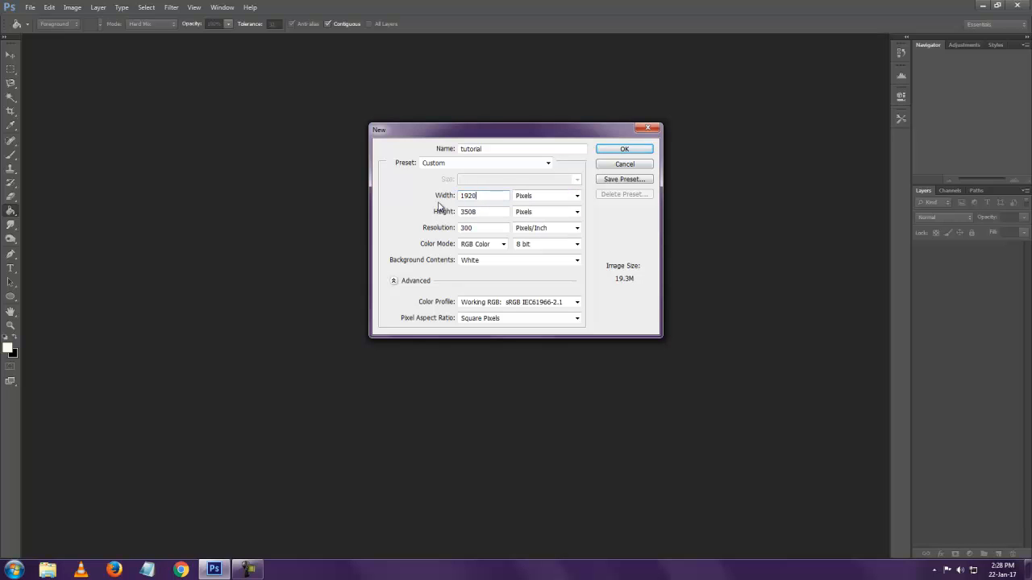
pyautogui.press('Tab')
pyautogui.write('1080')
# Step: Set the new document to 1280 by 720 pixels with a resolution of 100 pixels/inch
pyautogui.doubleClick(469, 196)
pyautogui.write('1280')
pyautogui.doubleClick(482, 212)
pyautogui.write('720')
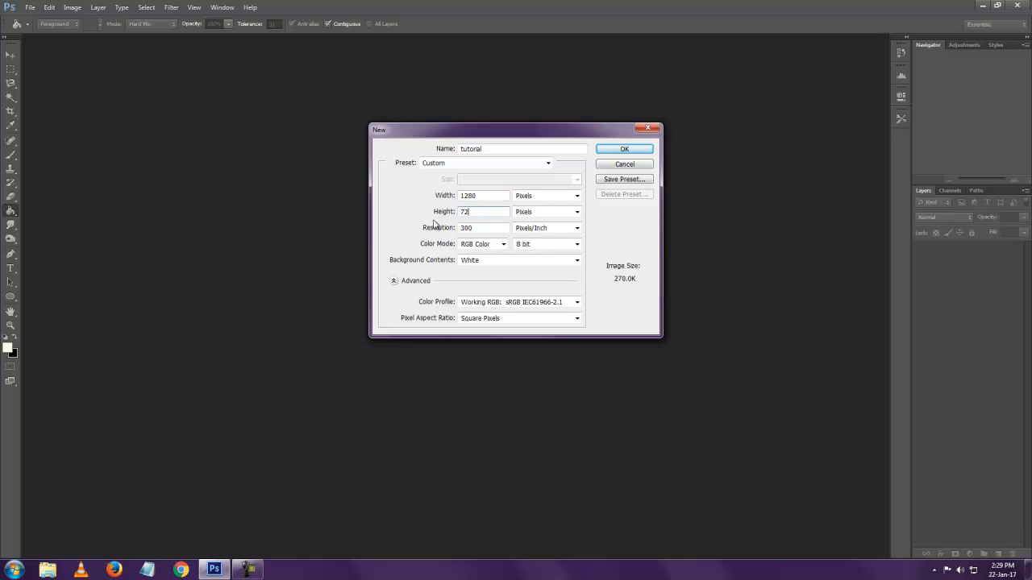
pyautogui.click(486, 228)
pyautogui.doubleClick(486, 228)
pyautogui.write('1')
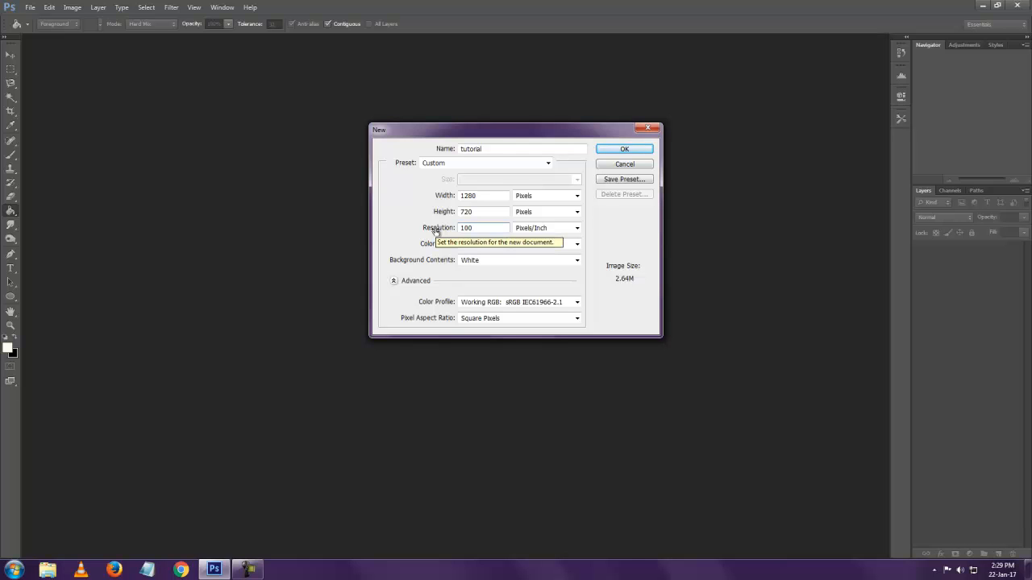
pyautogui.click(611, 231)
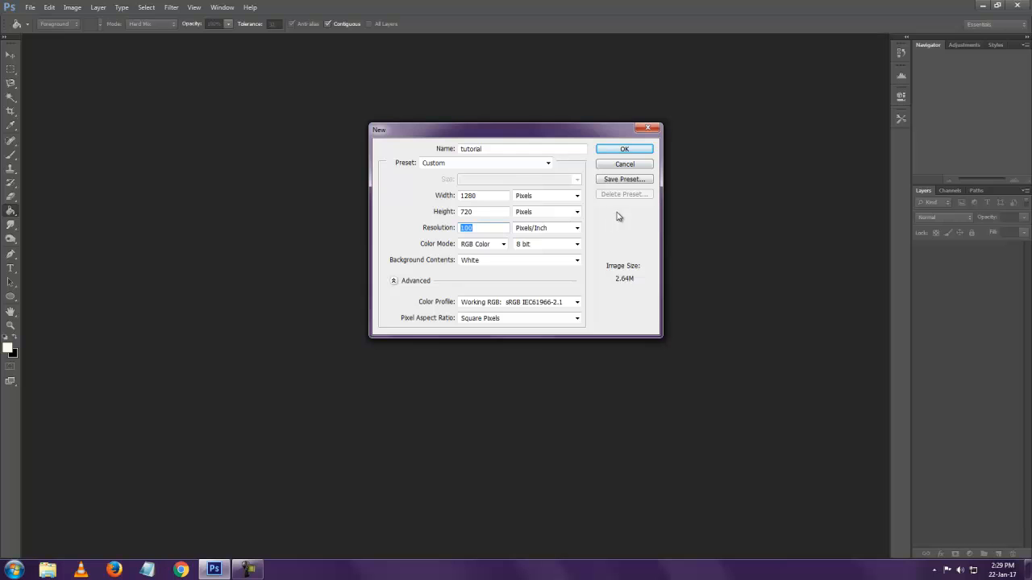
# Step: Set the color depth to 16 bit with White background contents and create the document
pyautogui.click(540, 245)
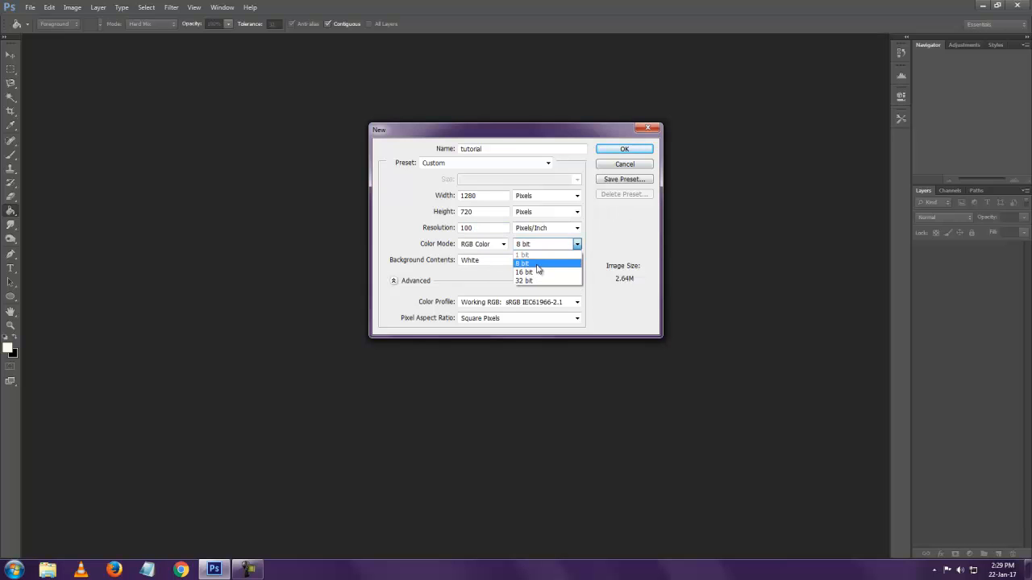
pyautogui.click(536, 273)
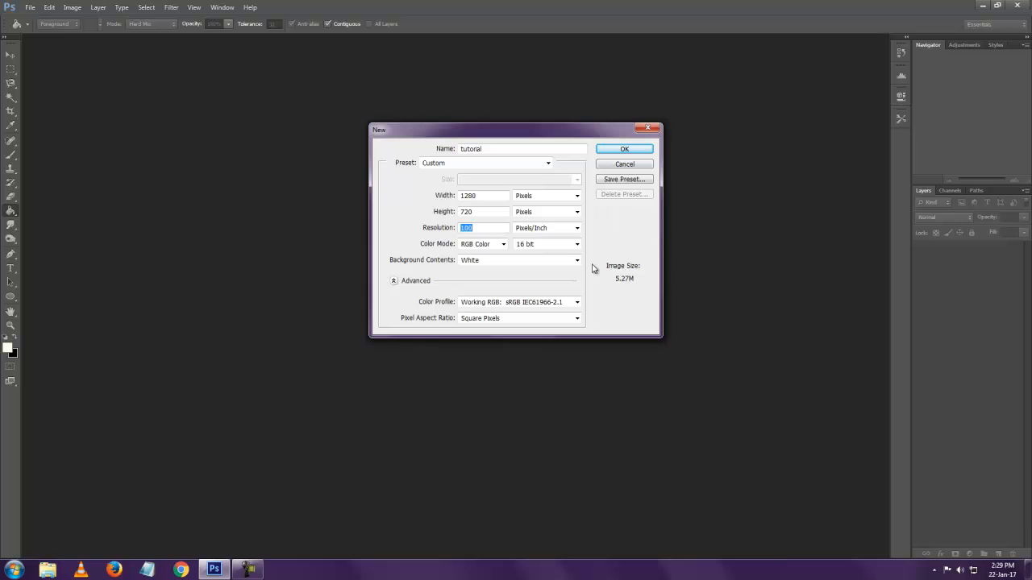
pyautogui.click(477, 264)
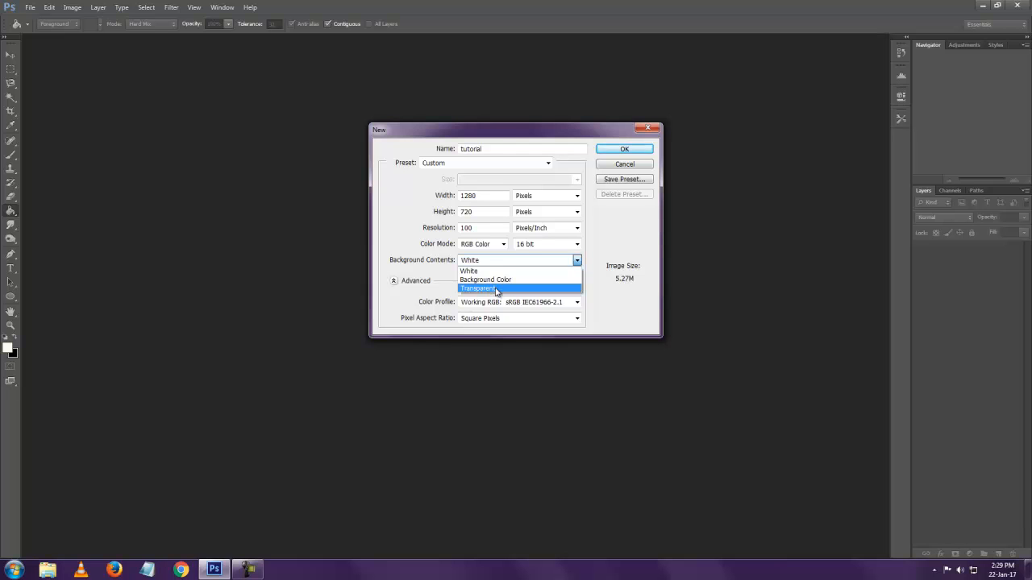
pyautogui.click(479, 272)
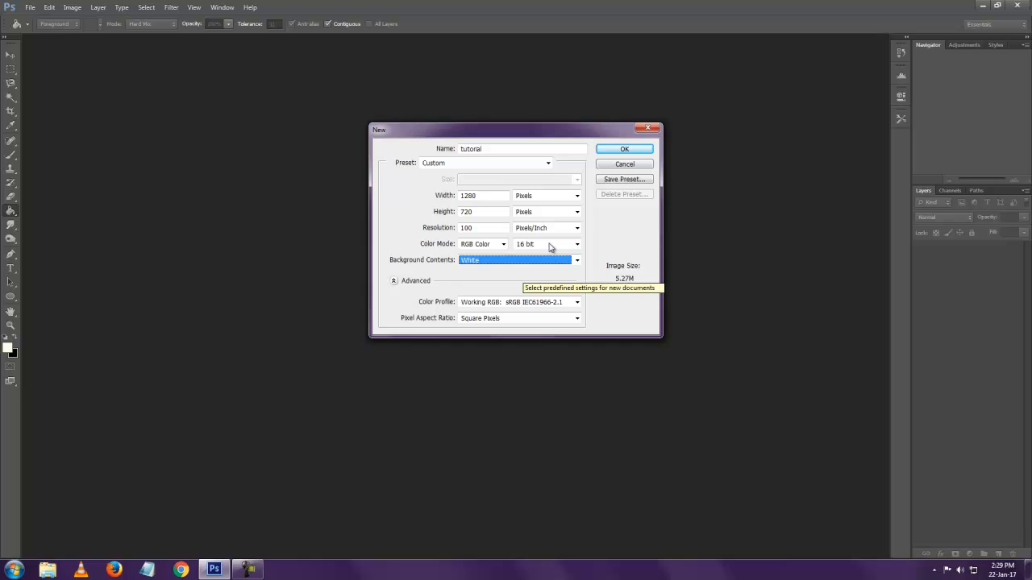
pyautogui.click(625, 150)
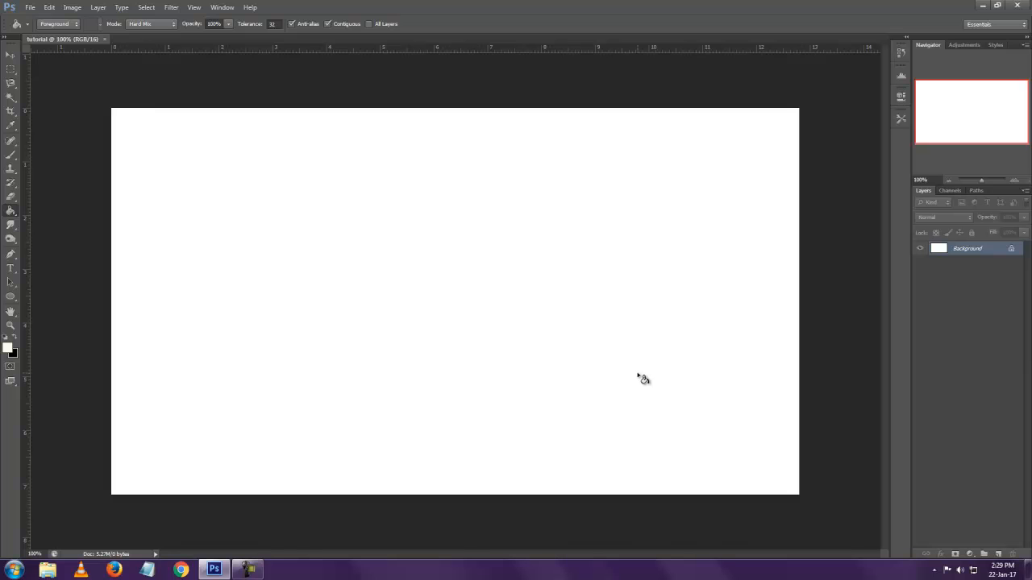
# Step: Switch to the Move tool and enlarge the canvas to 1920 by 1080 pixels with a centered anchor
pyautogui.press('v')
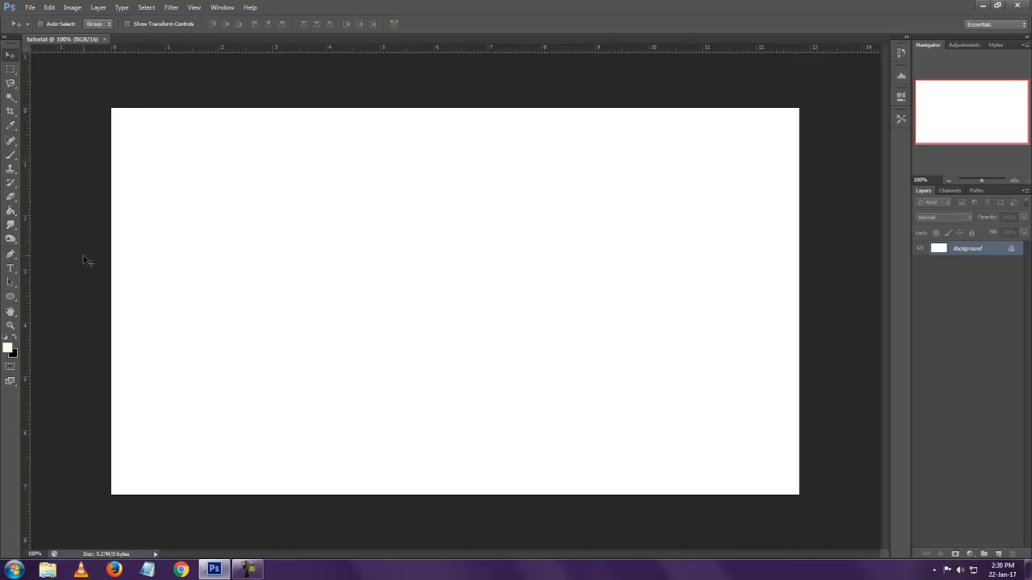
pyautogui.click(72, 7)
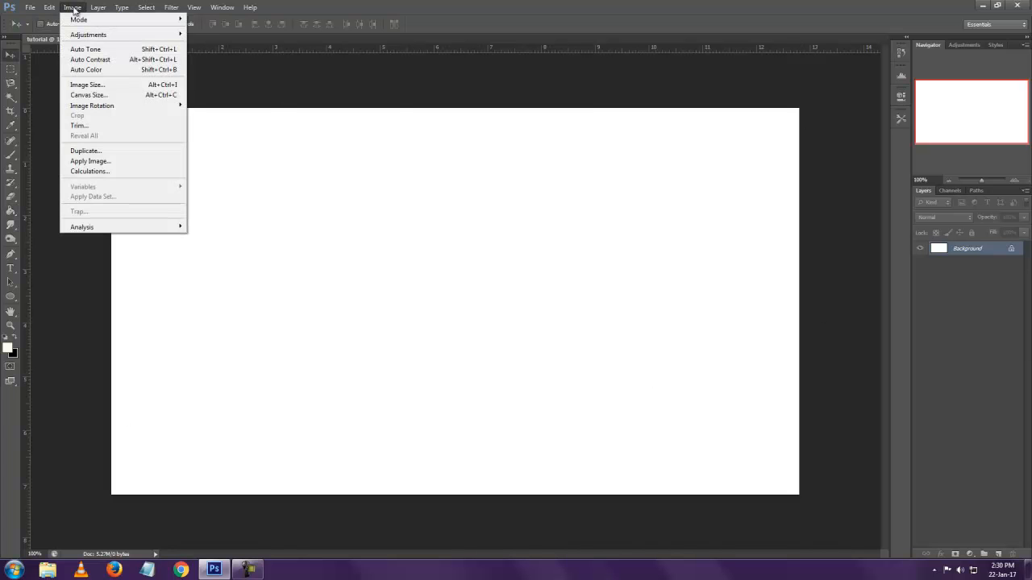
pyautogui.click(88, 96)
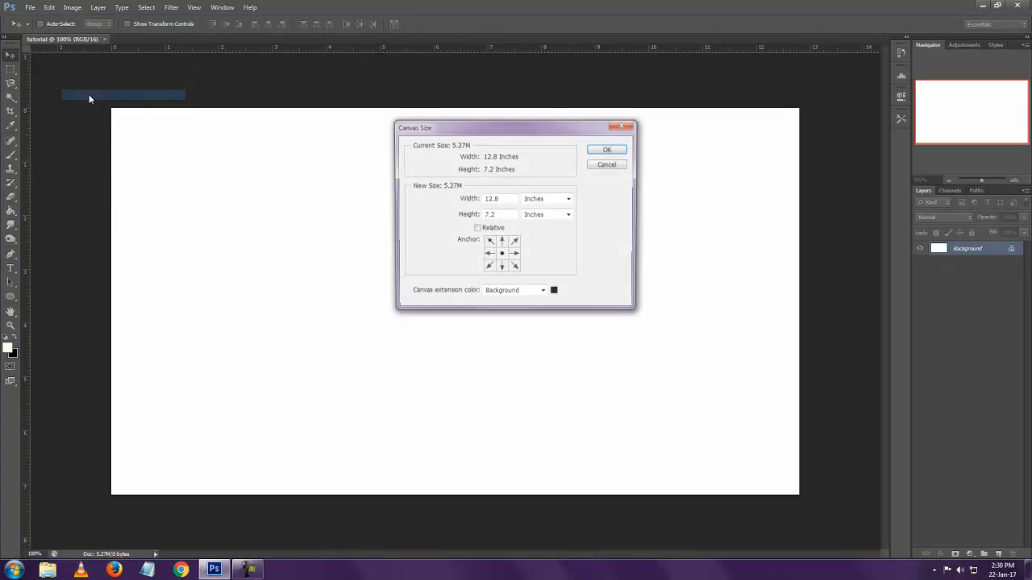
pyautogui.click(548, 201)
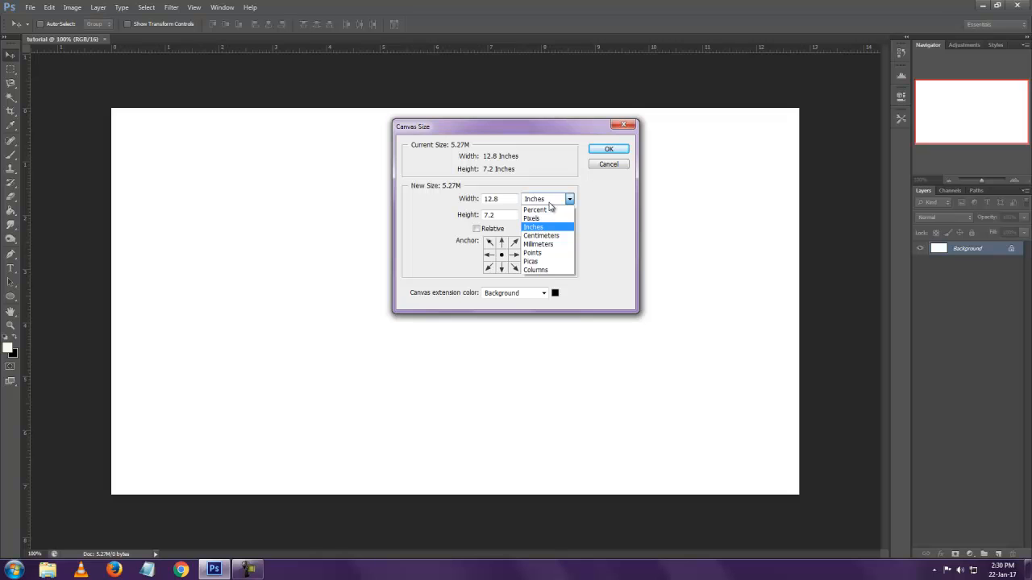
pyautogui.click(534, 219)
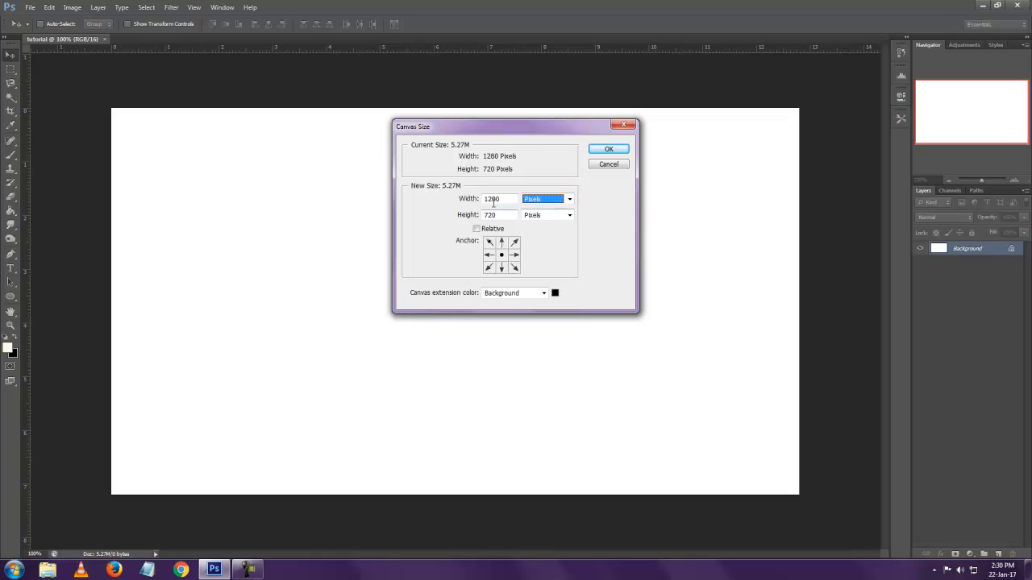
pyautogui.press('Tab')
pyautogui.hotkey('shift', 'Tab')
pyautogui.hotkey('shift', 'Tab')
pyautogui.write('1920')
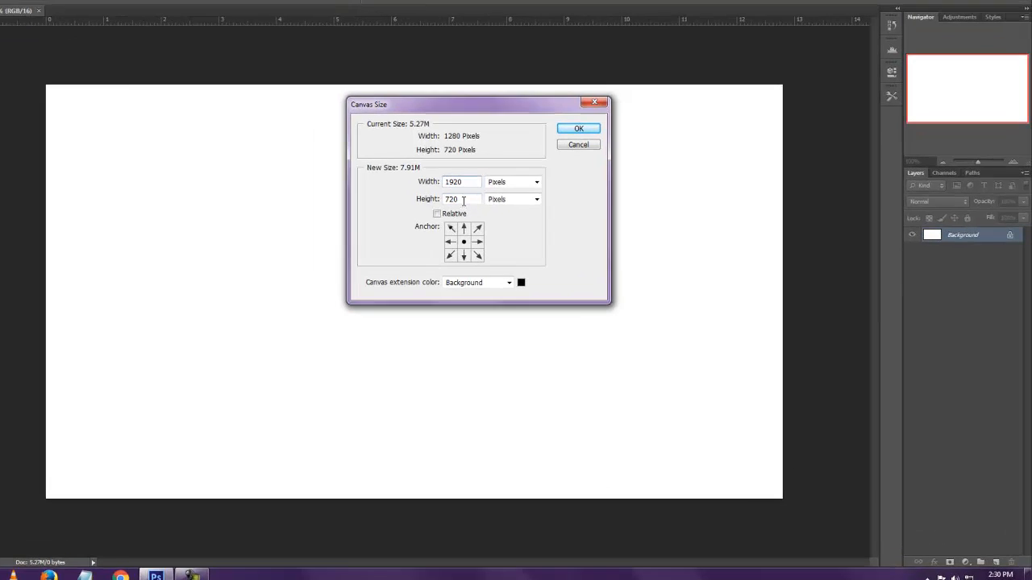
pyautogui.doubleClick(464, 199)
pyautogui.write('1080')
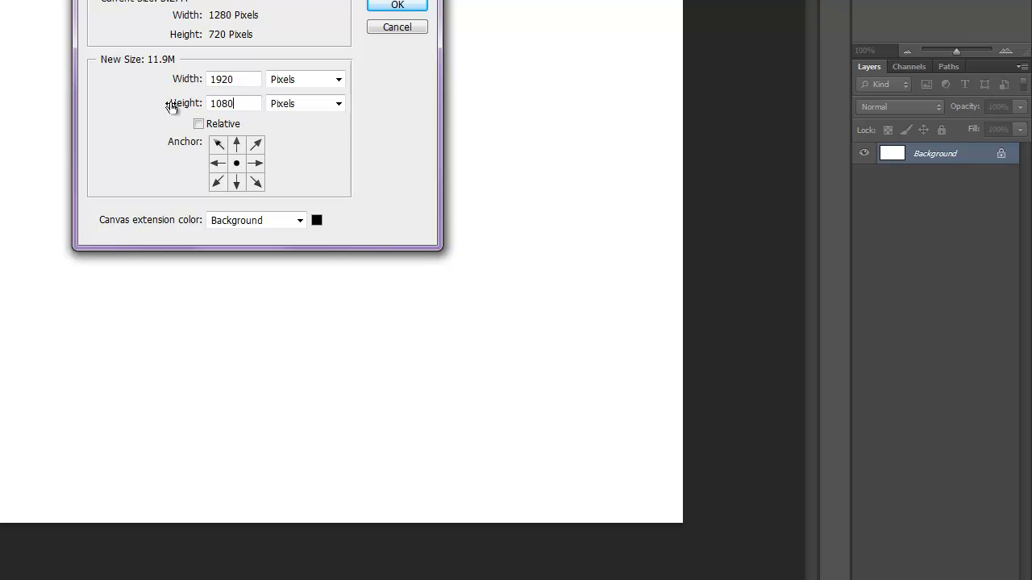
pyautogui.click(399, 5)
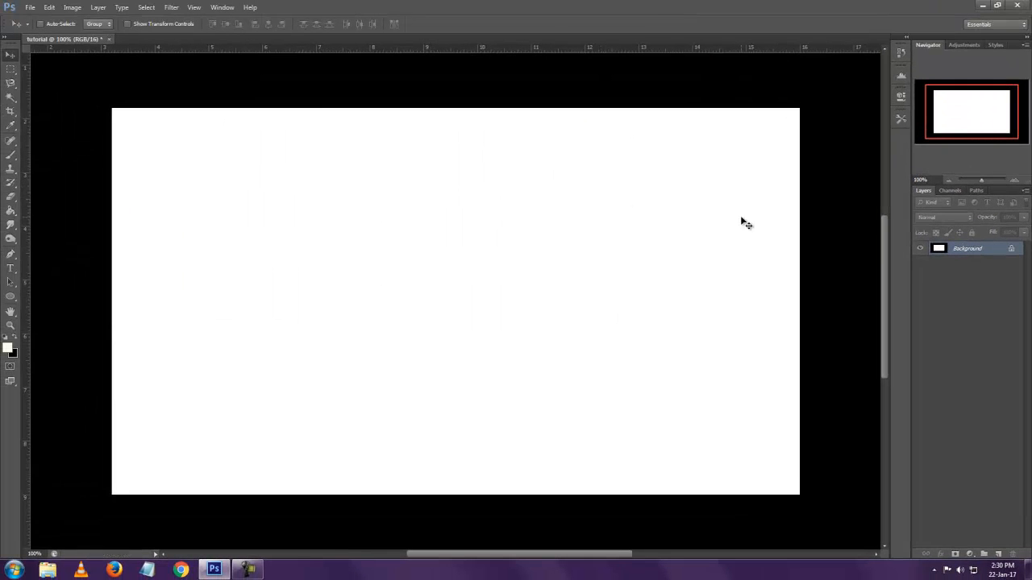
# Step: Undo the canvas enlargement
pyautogui.click(949, 180)
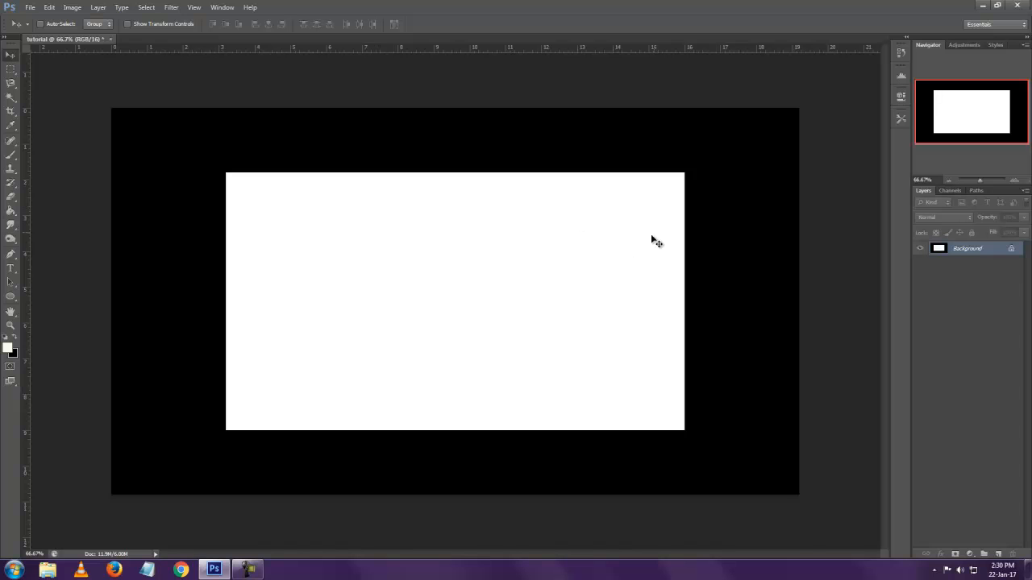
pyautogui.hotkey('ctrl', 'z')
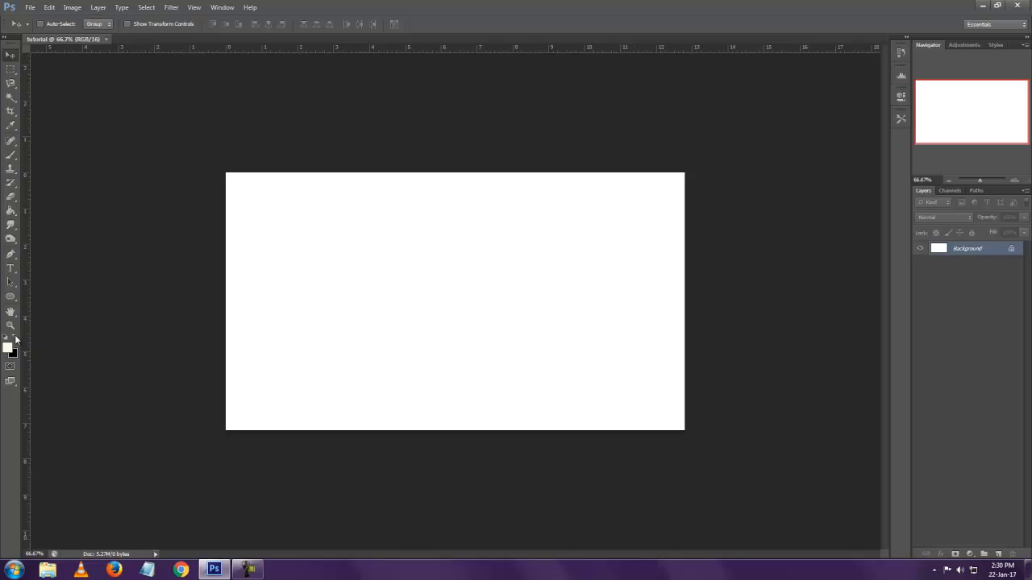
# Step: Swap the foreground and background colors and enlarge the canvas to 1920 by 1080 pixels with the Background extension color
pyautogui.click(16, 339)
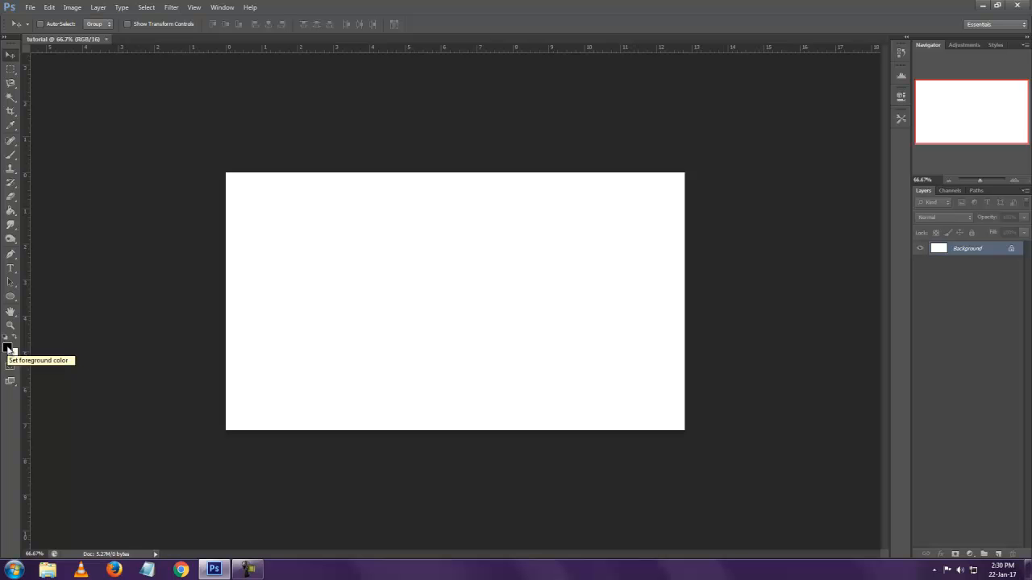
pyautogui.click(69, 9)
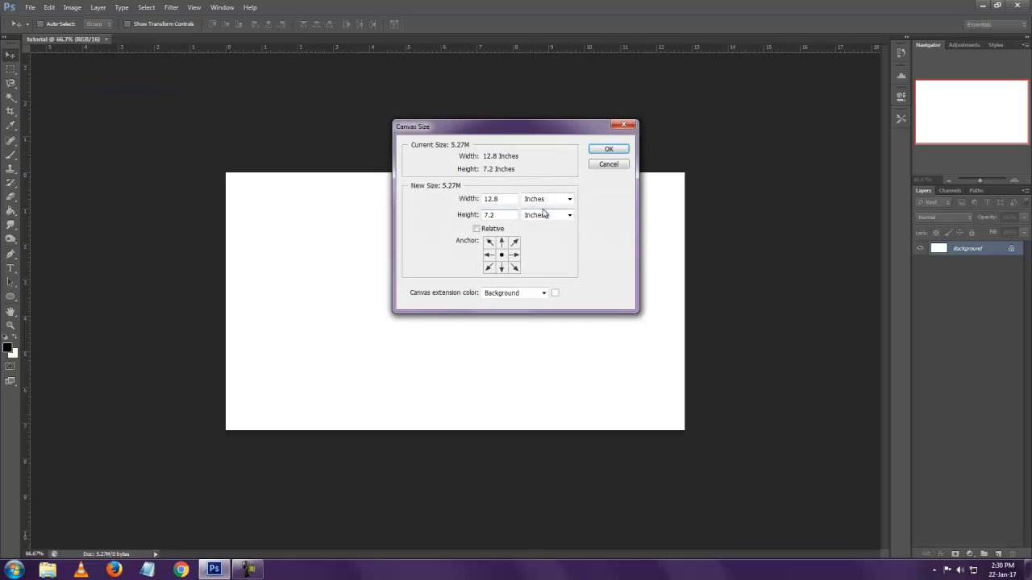
pyautogui.click(547, 199)
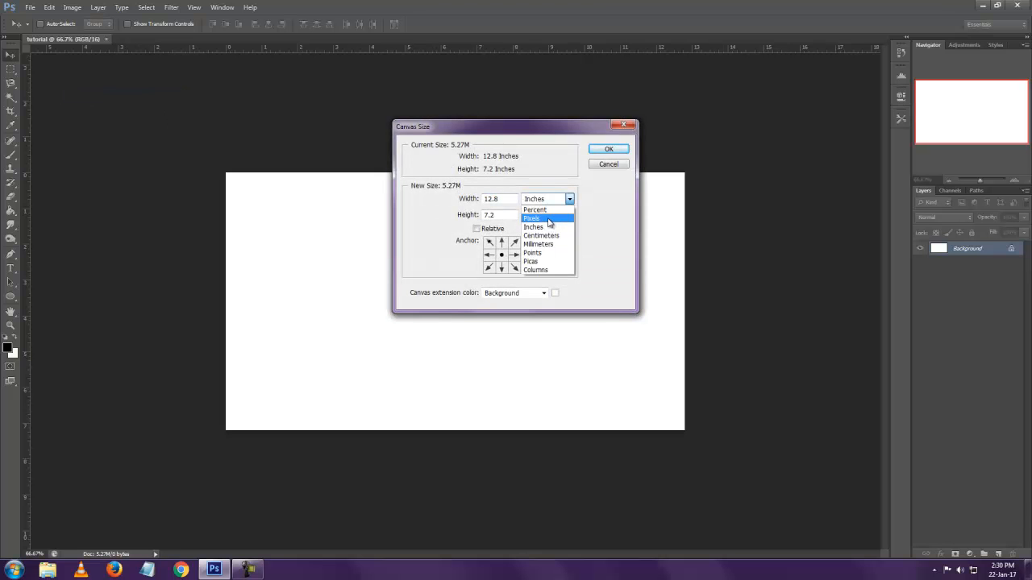
pyautogui.click(534, 218)
pyautogui.click(512, 200)
pyautogui.write('1920')
pyautogui.moveTo(499, 216); pyautogui.dragTo(471, 219)
pyautogui.write('1080')
pyautogui.press('Return')
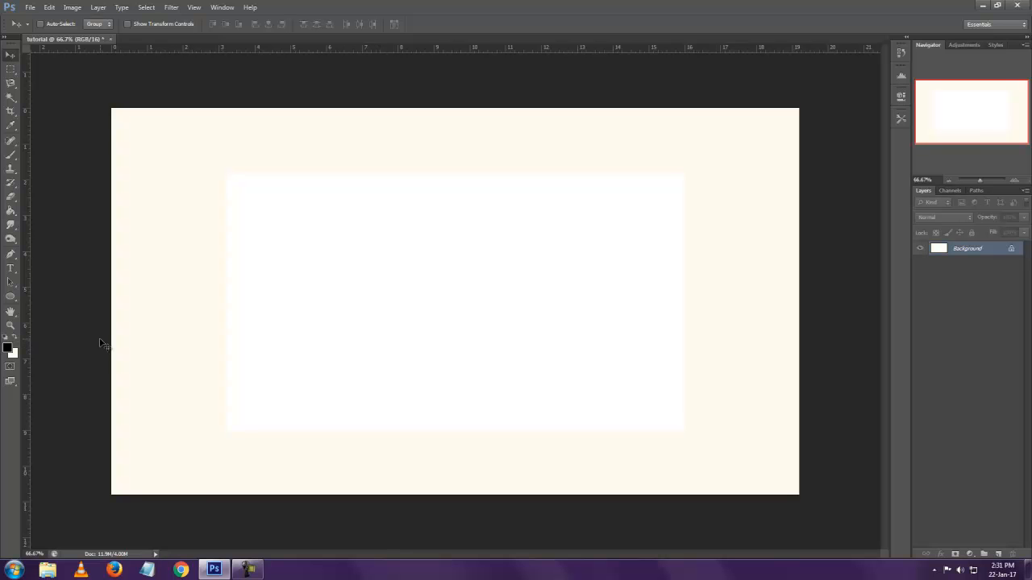
pyautogui.press('x')
pyautogui.press('x')
pyautogui.press('x')
pyautogui.press('x')
pyautogui.click(219, 8)
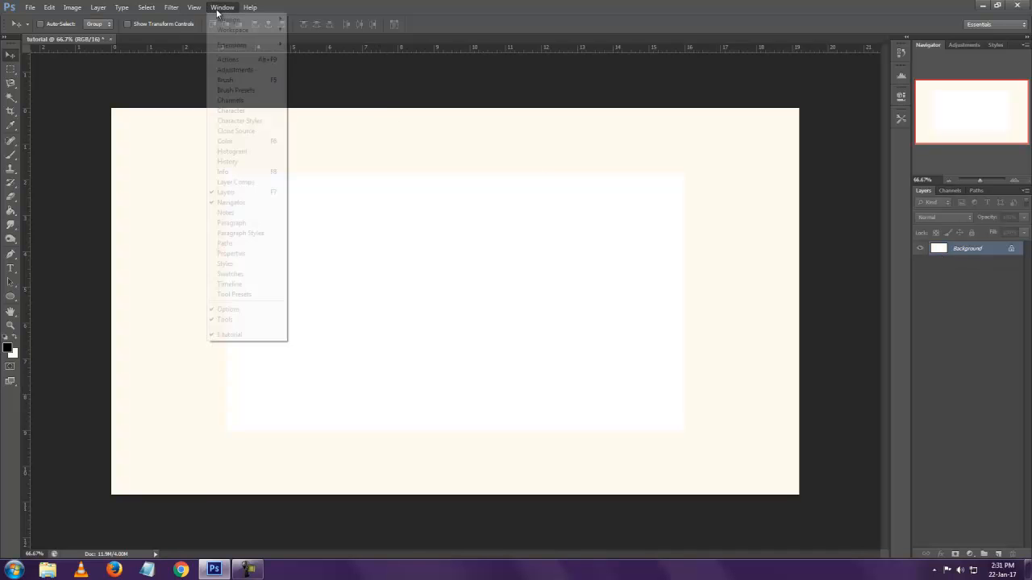
pyautogui.click(234, 193)
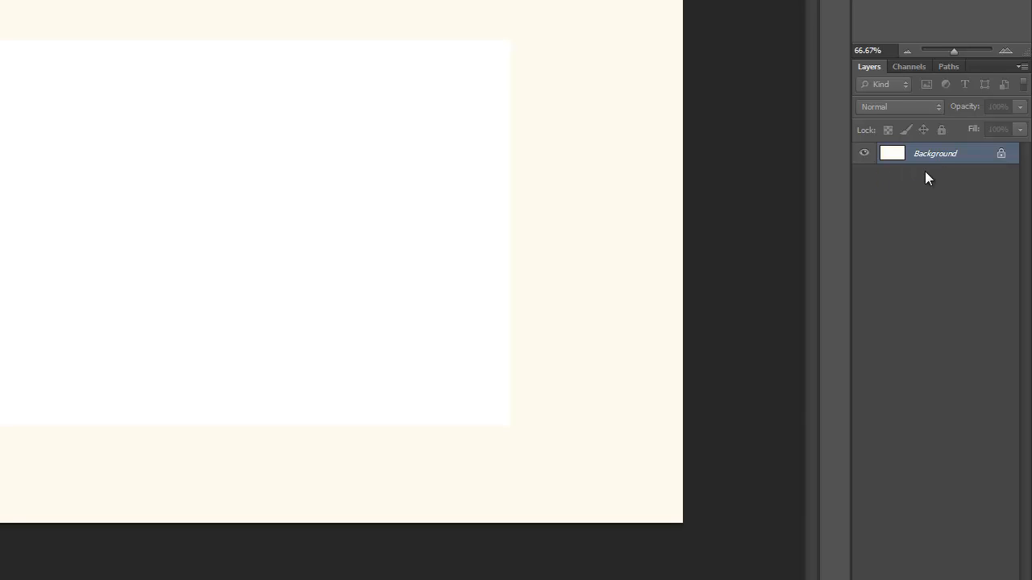
# Step: Convert the locked Background into the regular layer Layer 0 and move it around the canvas with the Move tool
pyautogui.doubleClick(1003, 155)
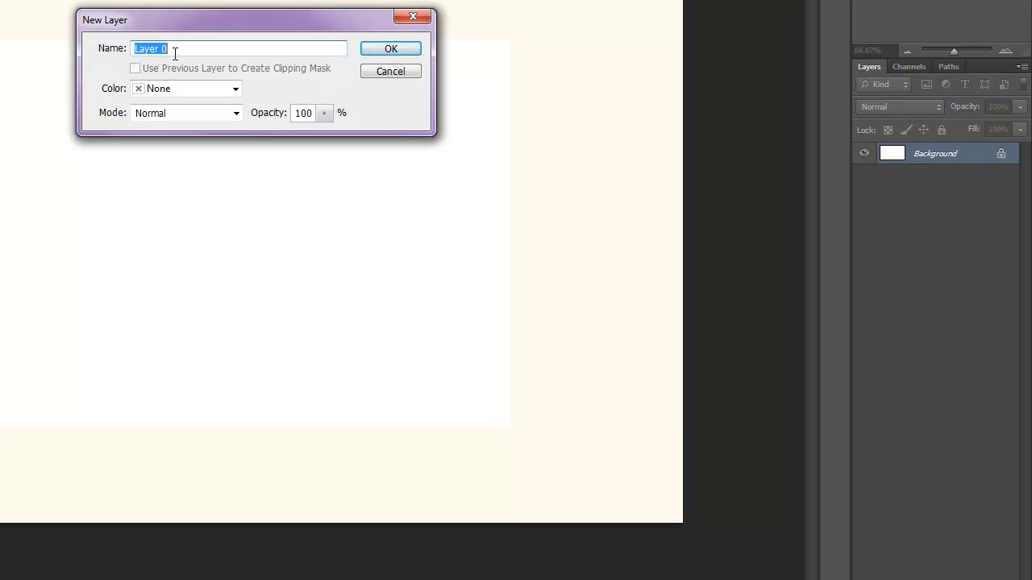
pyautogui.click(408, 54)
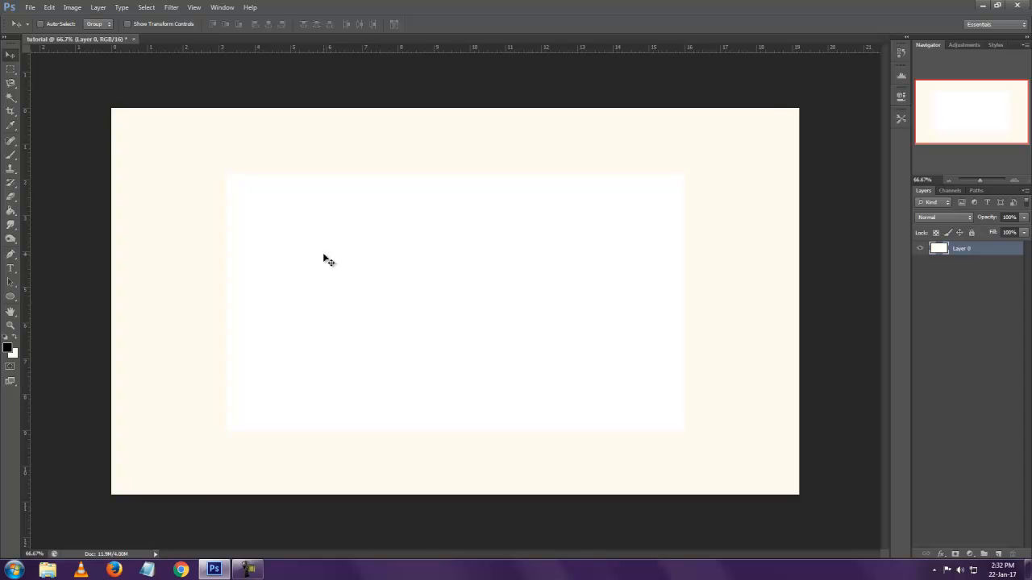
pyautogui.rightClick(361, 192)
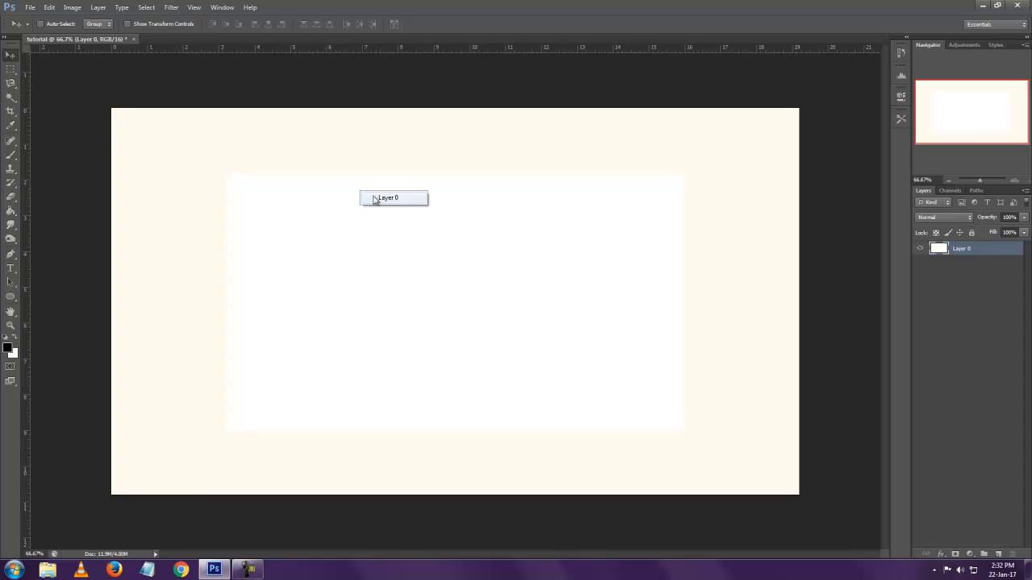
pyautogui.click(379, 201)
pyautogui.moveTo(369, 205); pyautogui.dragTo(445, 279)
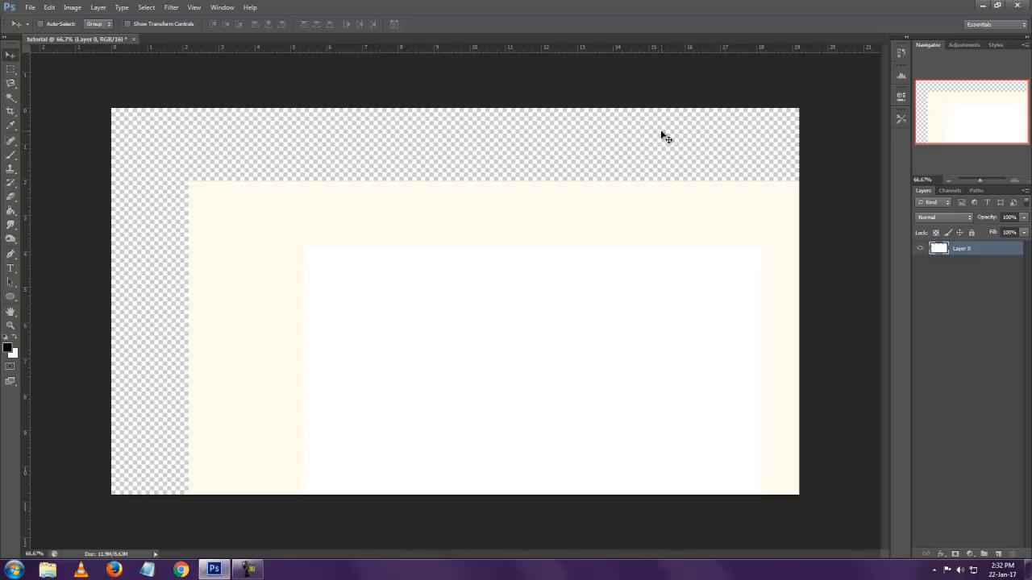
pyautogui.moveTo(500, 279); pyautogui.dragTo(459, 246)
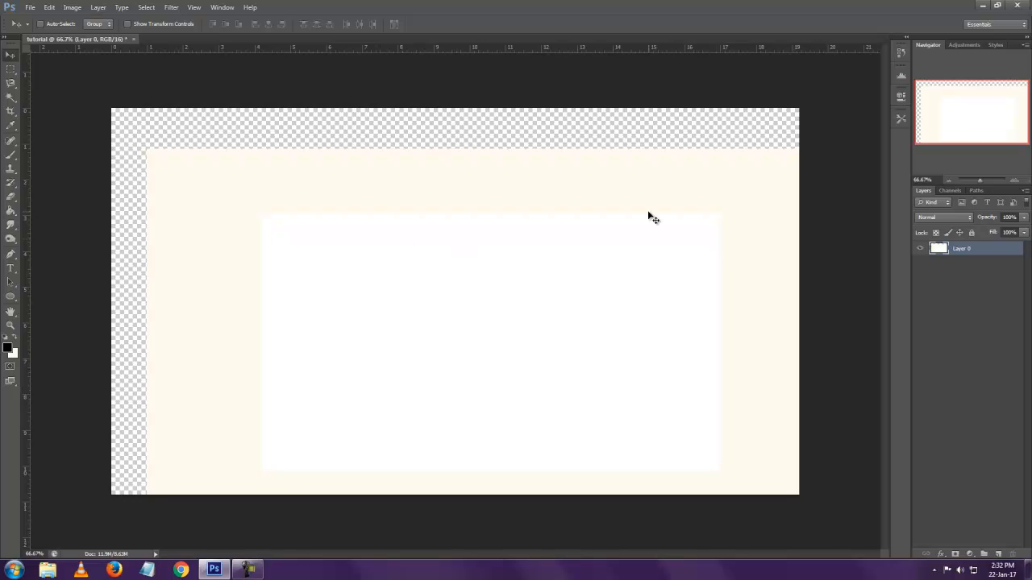
pyautogui.moveTo(299, 221); pyautogui.dragTo(271, 219)
# Step: Undo the layer moves and the Background conversion, and try to move the locked Background
pyautogui.hotkey('ctrl', 'alt', 'z')
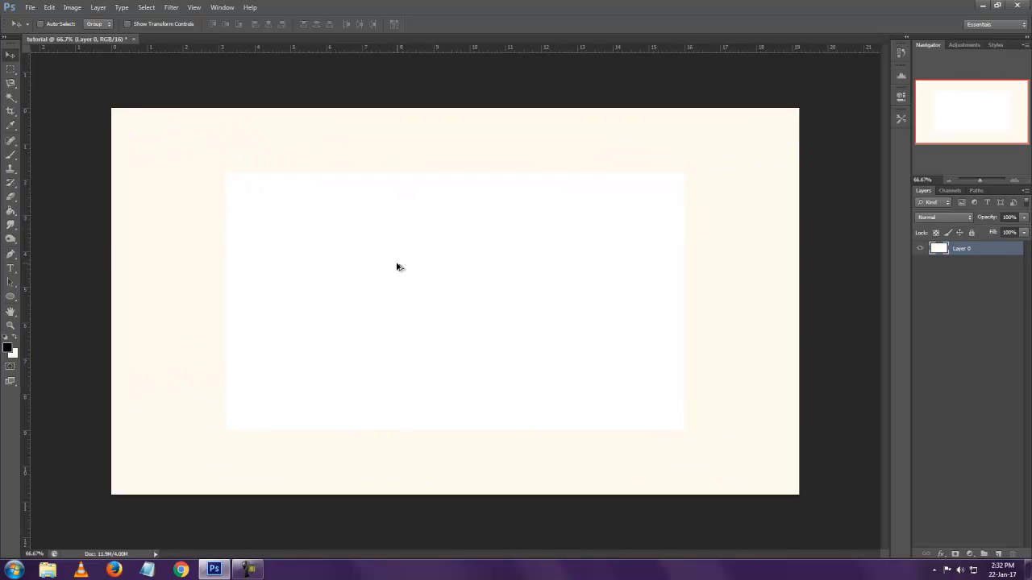
pyautogui.hotkey('ctrl', 'alt', 'z')
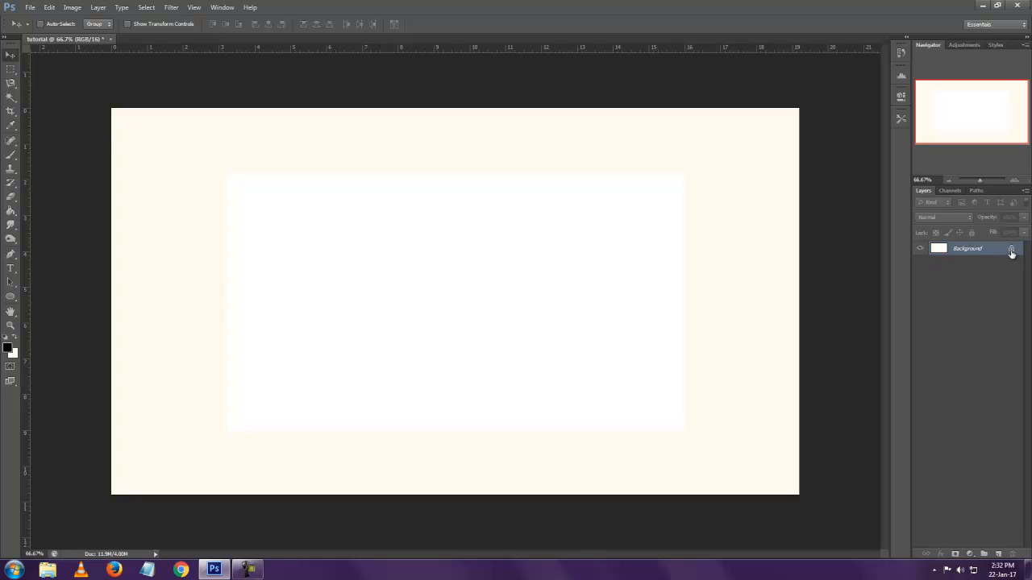
pyautogui.click(449, 284)
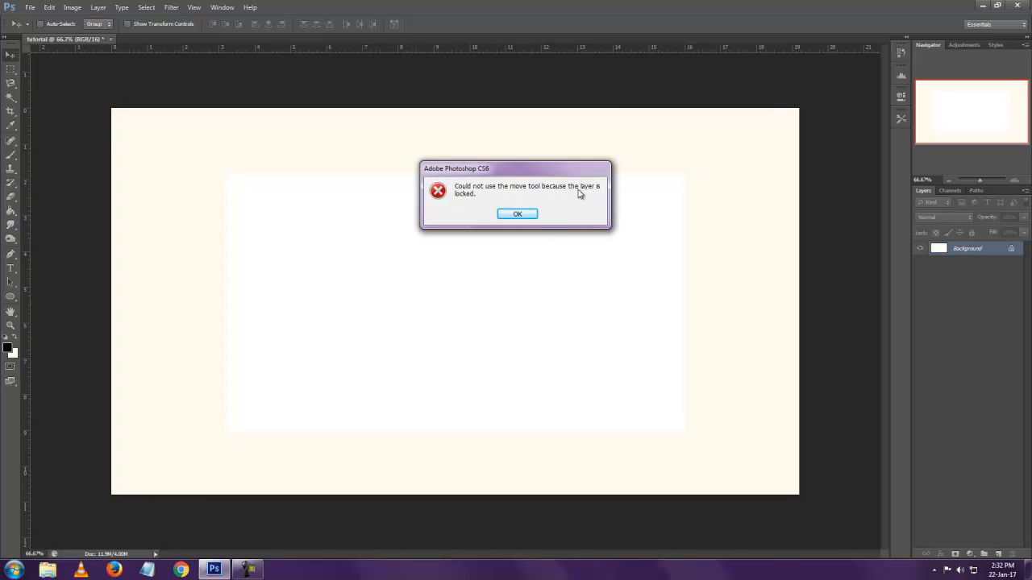
pyautogui.click(526, 217)
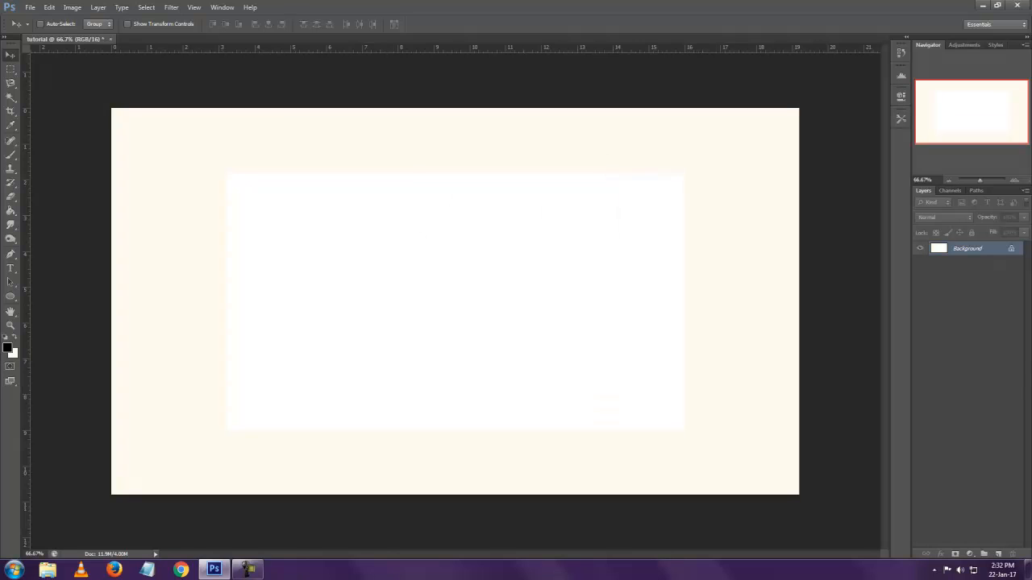
# Step: Unlock the Background as Layer 0, move it across the canvas and return it to its original position
pyautogui.doubleClick(1013, 251)
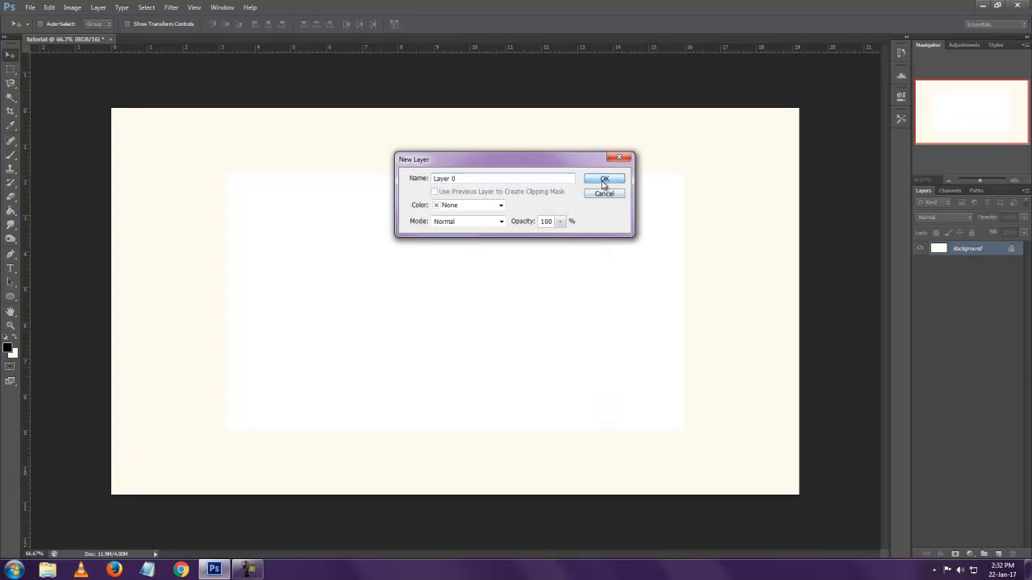
pyautogui.click(605, 175)
pyautogui.moveTo(333, 225); pyautogui.dragTo(591, 214)
pyautogui.rightClick(395, 228)
pyautogui.click(417, 235)
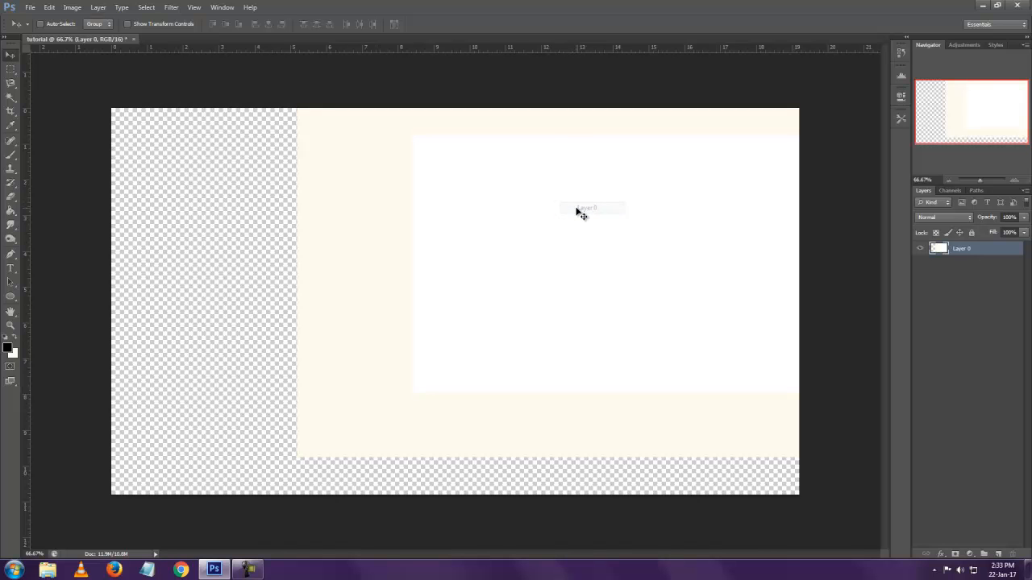
pyautogui.moveTo(578, 221); pyautogui.dragTo(390, 257)
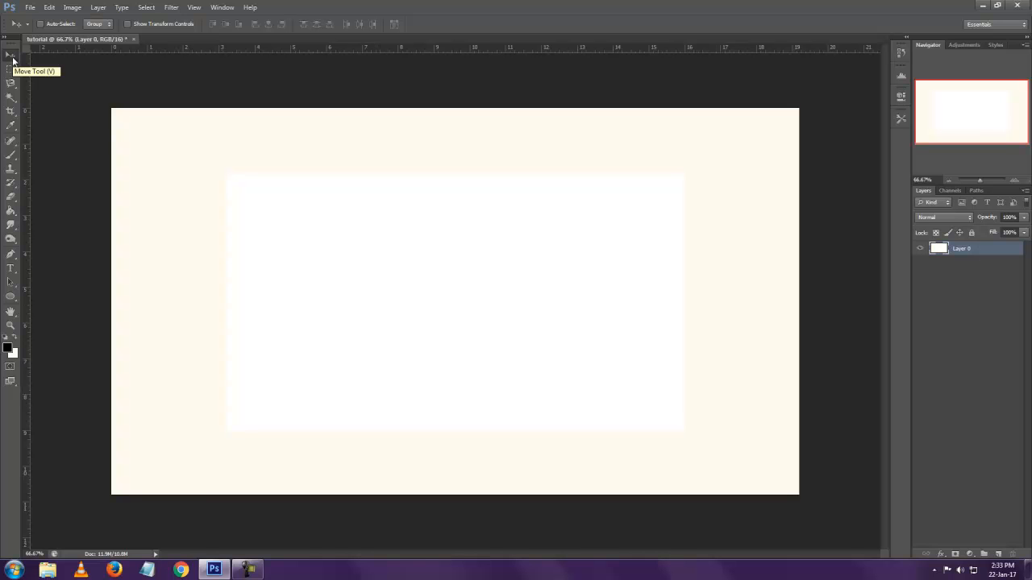
# Step: Draw a black square of about 404 by 404 px near the middle of the canvas with the Rectangle tool
pyautogui.moveTo(11, 296); pyautogui.dragTo(36, 298)
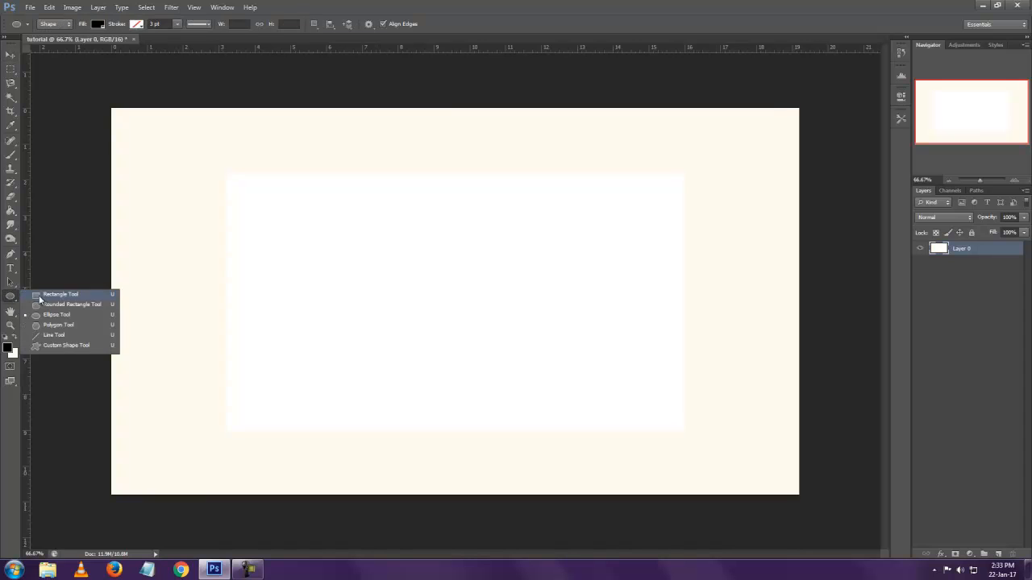
pyautogui.click(62, 295)
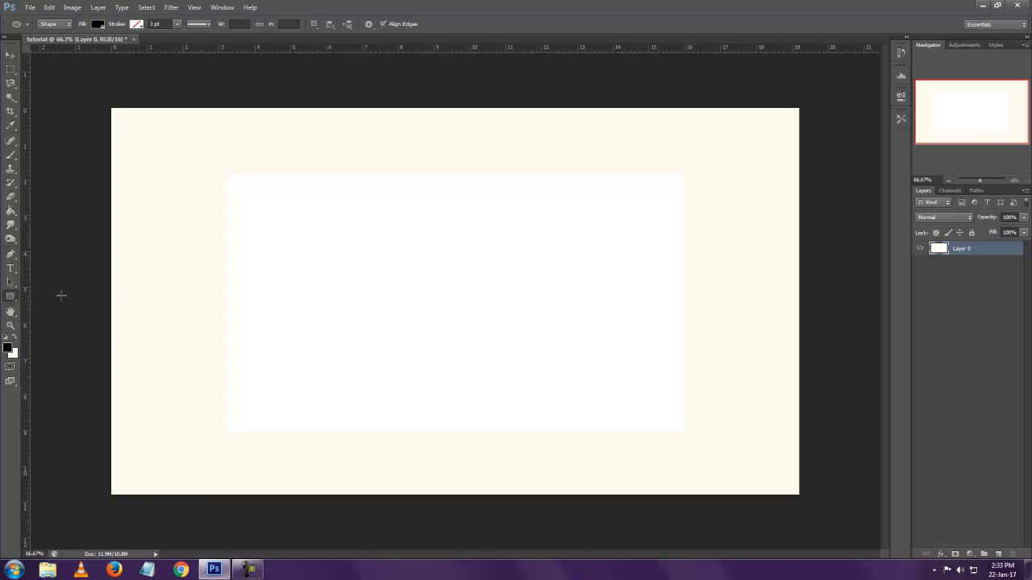
pyautogui.click(12, 299)
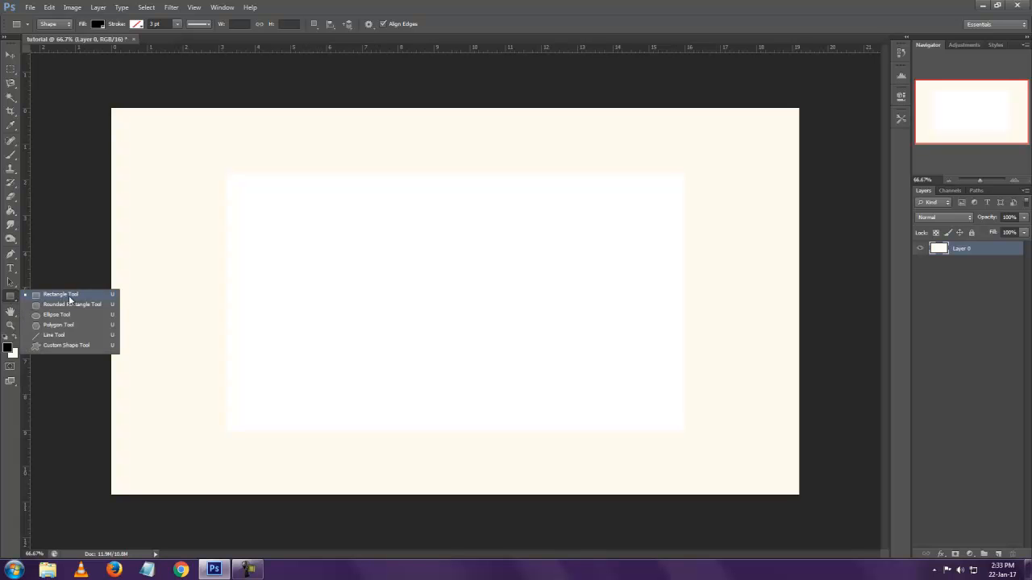
pyautogui.click(69, 297)
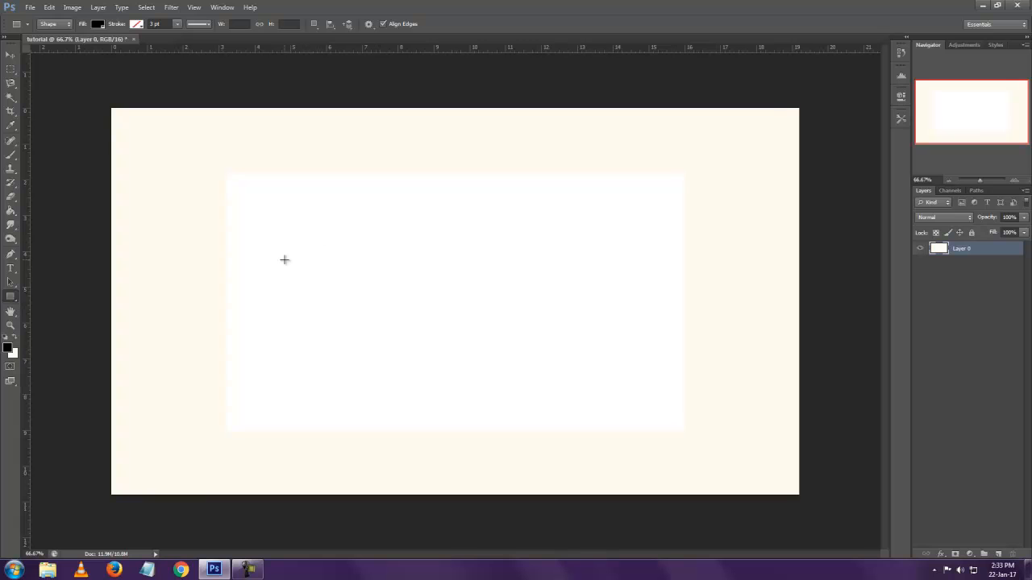
pyautogui.moveTo(373, 213); pyautogui.dragTo(529, 358)
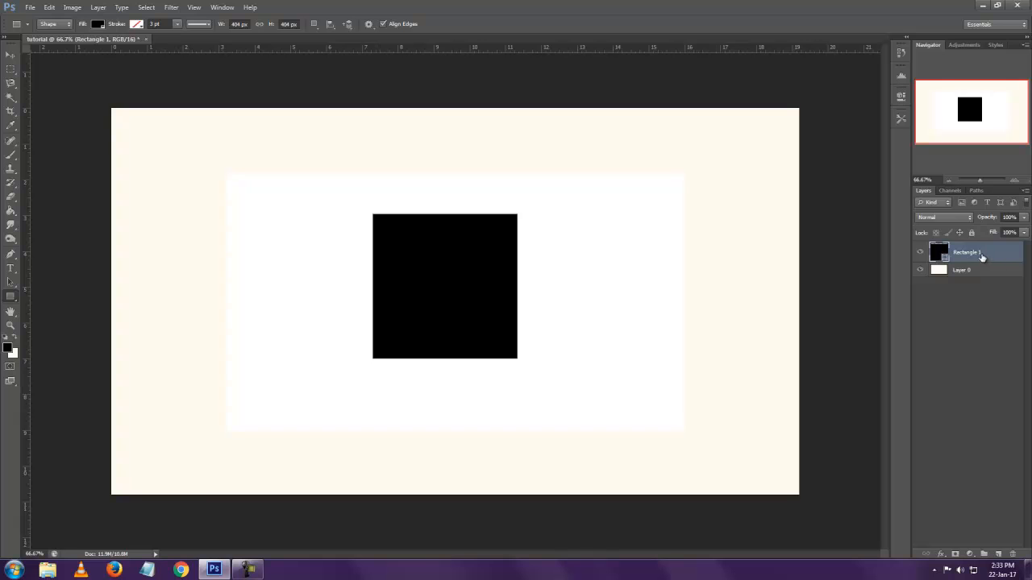
# Step: Select the Rectangle 1 layer from the canvas and move the black square to the canvas's upper-right area
pyautogui.click(9, 57)
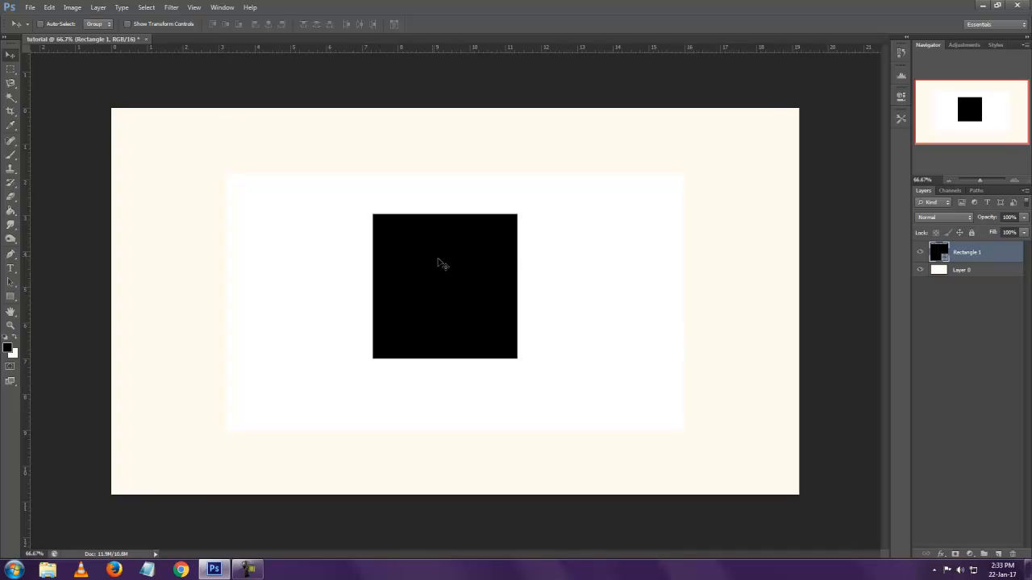
pyautogui.rightClick(441, 264)
pyautogui.click(464, 271)
pyautogui.moveTo(463, 330); pyautogui.dragTo(680, 235)
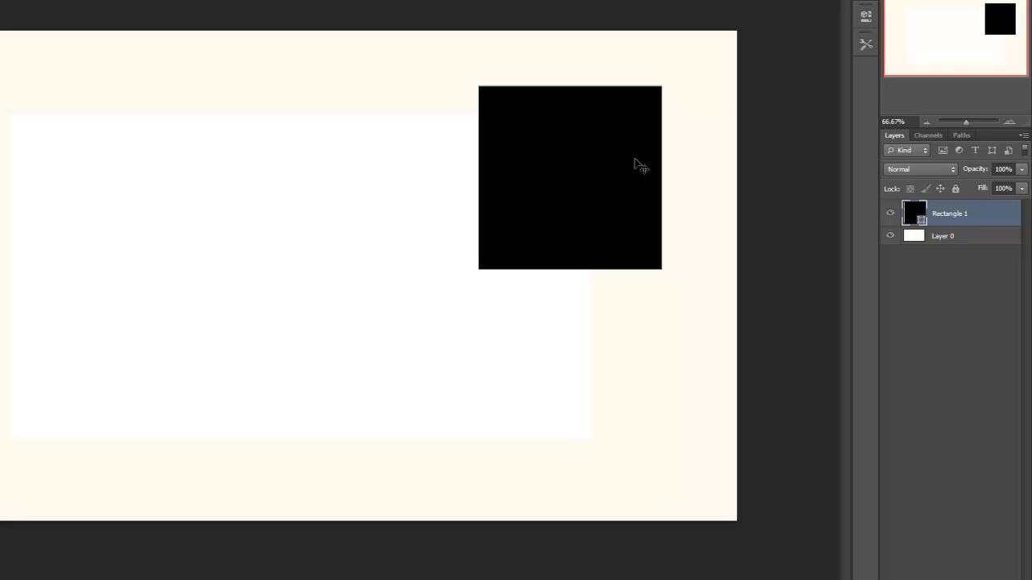
# Step: Select Rectangle 1 from the canvas again and move the black square to the canvas's lower-left corner
pyautogui.rightClick(583, 137)
pyautogui.click(603, 146)
pyautogui.moveTo(597, 152); pyautogui.dragTo(1, 365)
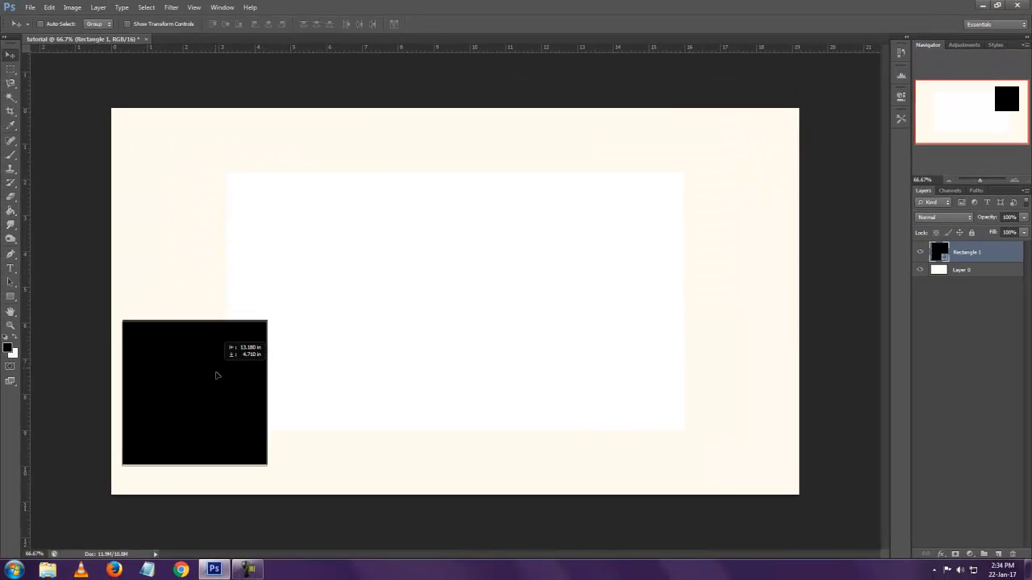
pyautogui.moveTo(216, 375); pyautogui.dragTo(232, 391)
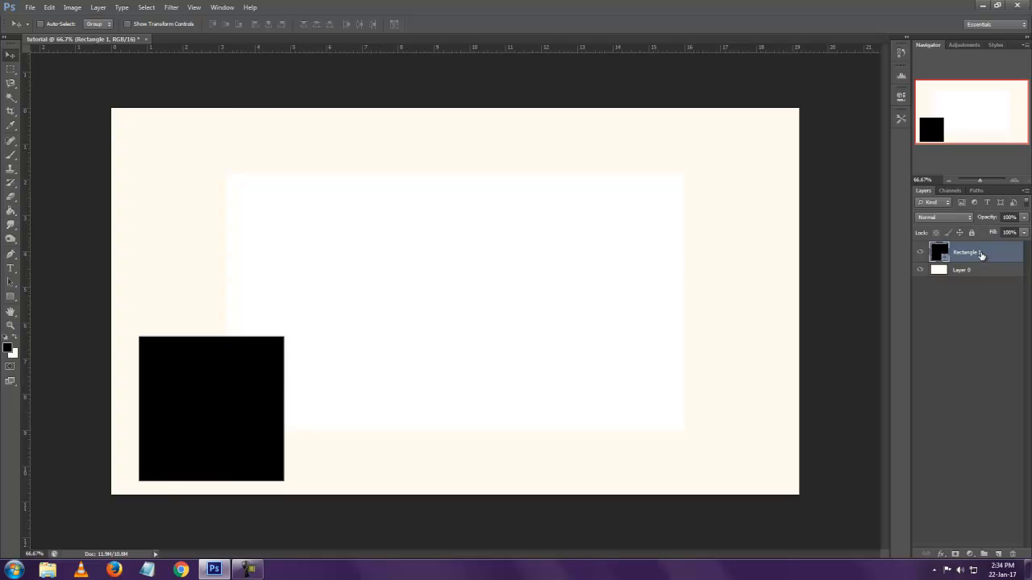
# Step: Select Rectangle 1 once more and move the black square from the lower-left to the canvas's upper-right corner
pyautogui.rightClick(216, 387)
pyautogui.click(238, 389)
pyautogui.moveTo(270, 371); pyautogui.dragTo(717, 203)
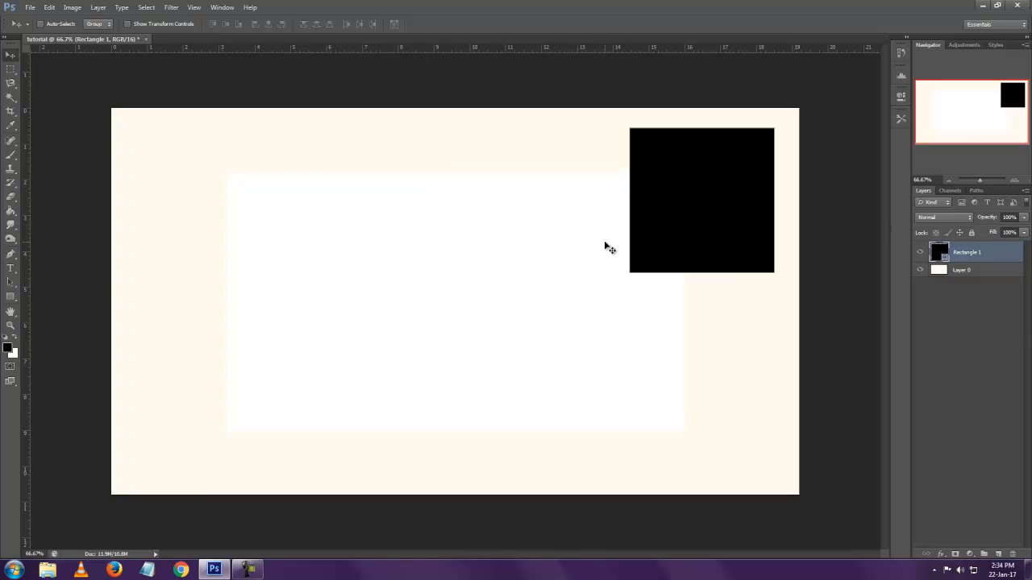
# Step: Draw a vertical rectangle about 269 by 541 px in the left part of the white area and fill it with red
pyautogui.click(10, 296)
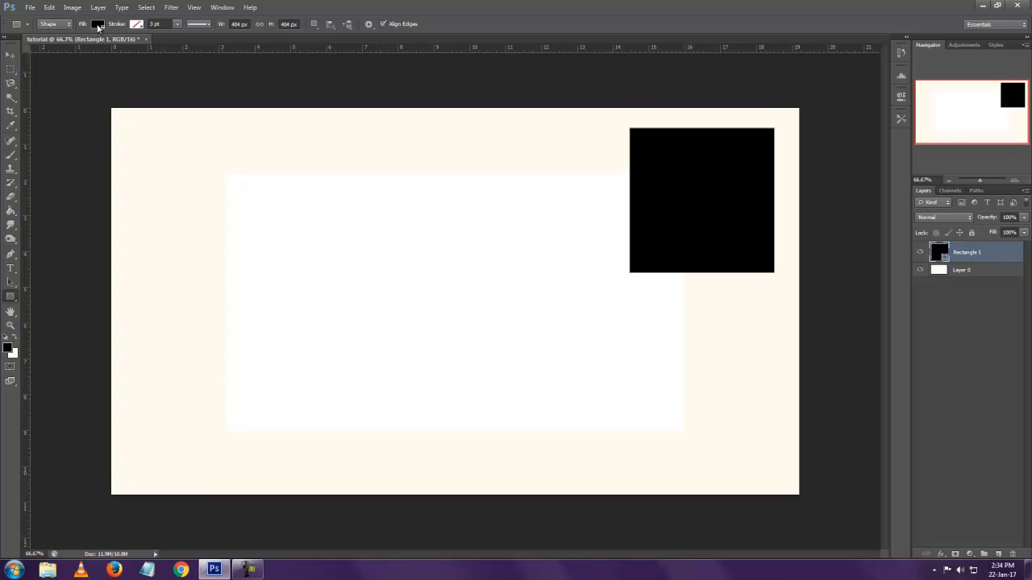
pyautogui.moveTo(258, 234); pyautogui.dragTo(418, 387)
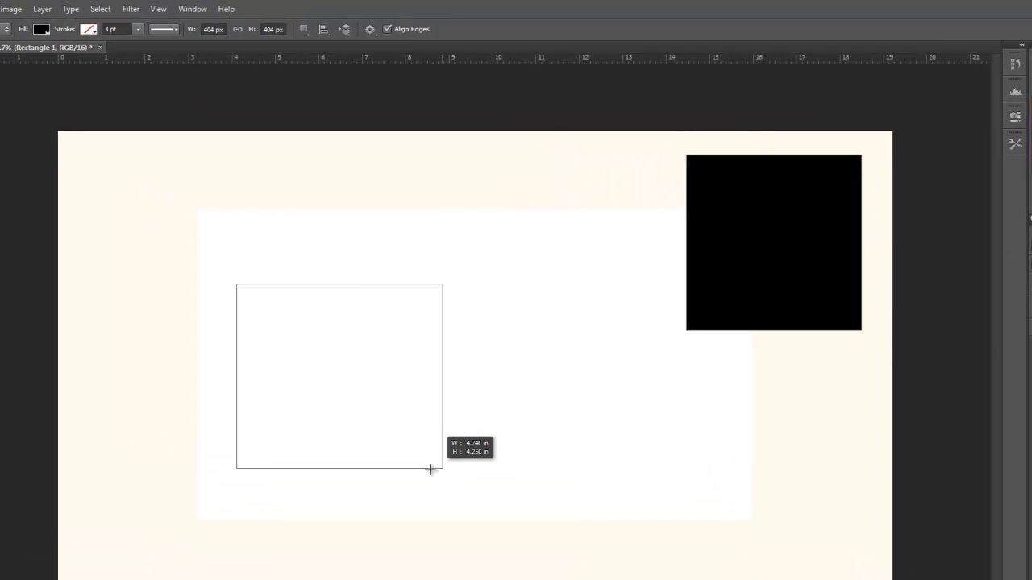
pyautogui.moveTo(430, 470); pyautogui.dragTo(352, 519)
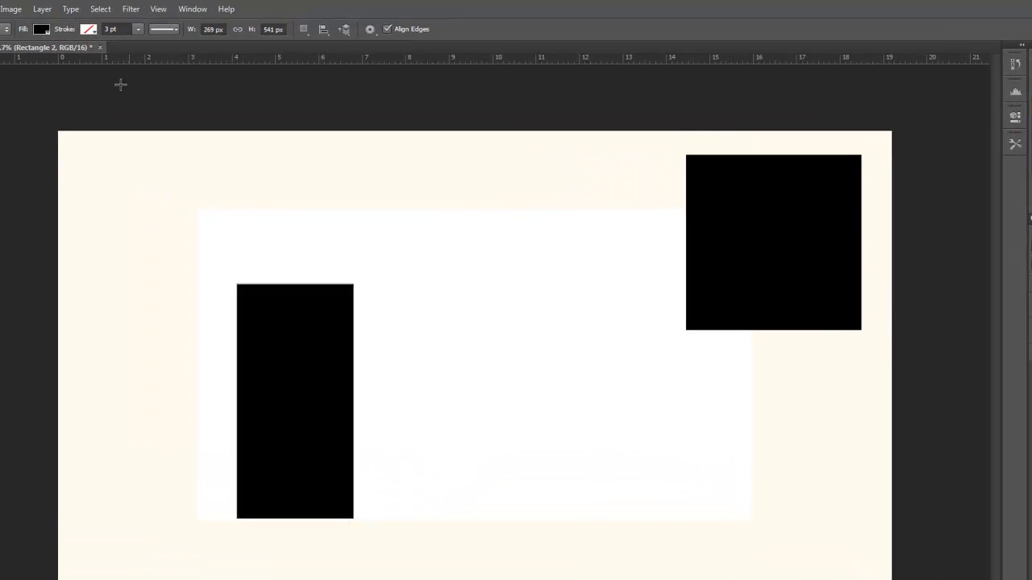
pyautogui.click(41, 28)
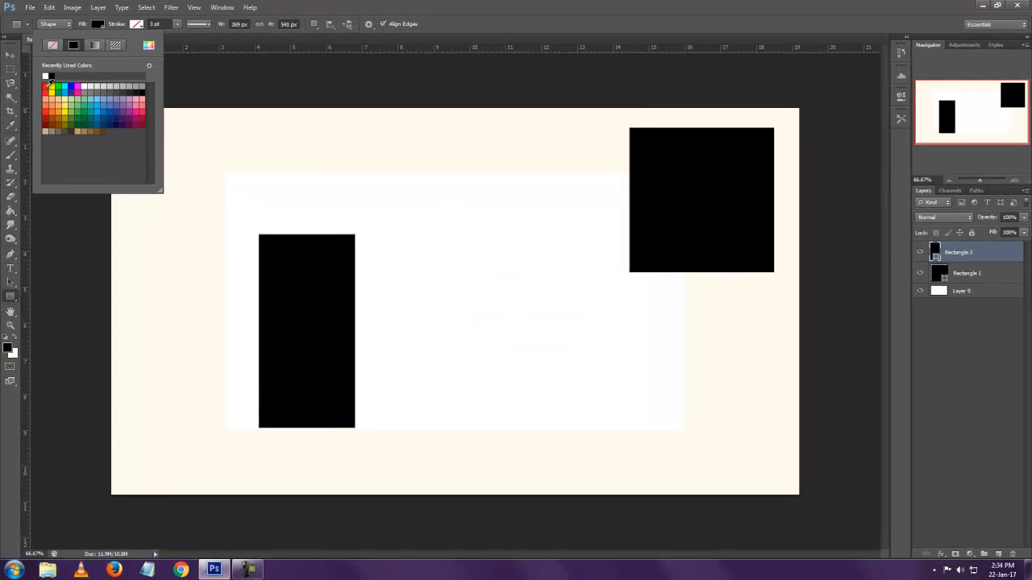
pyautogui.click(46, 85)
# Step: Select the Rectangle 2 layer from the canvas and move the red rectangle over the black square
pyautogui.click(11, 54)
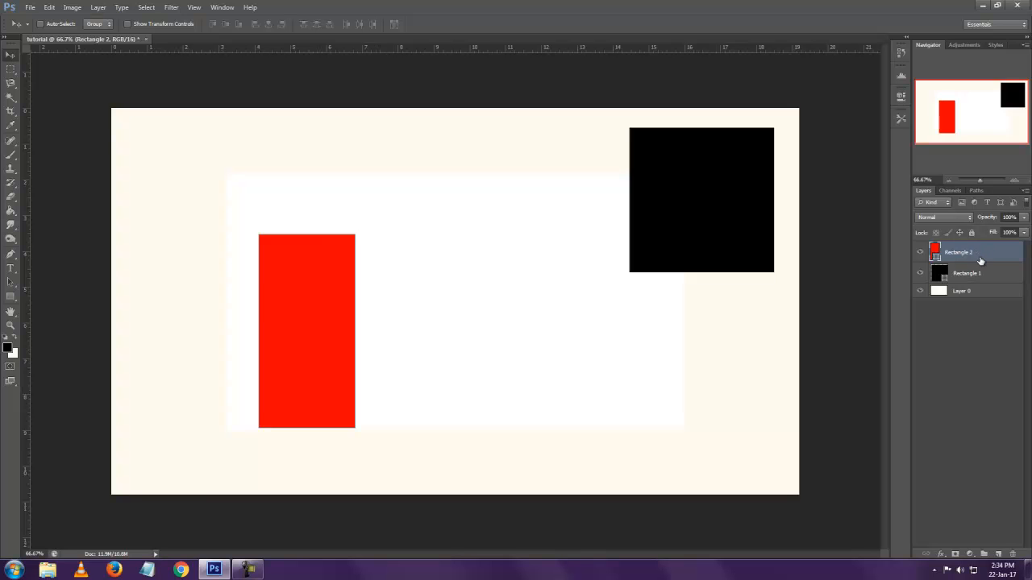
pyautogui.rightClick(313, 293)
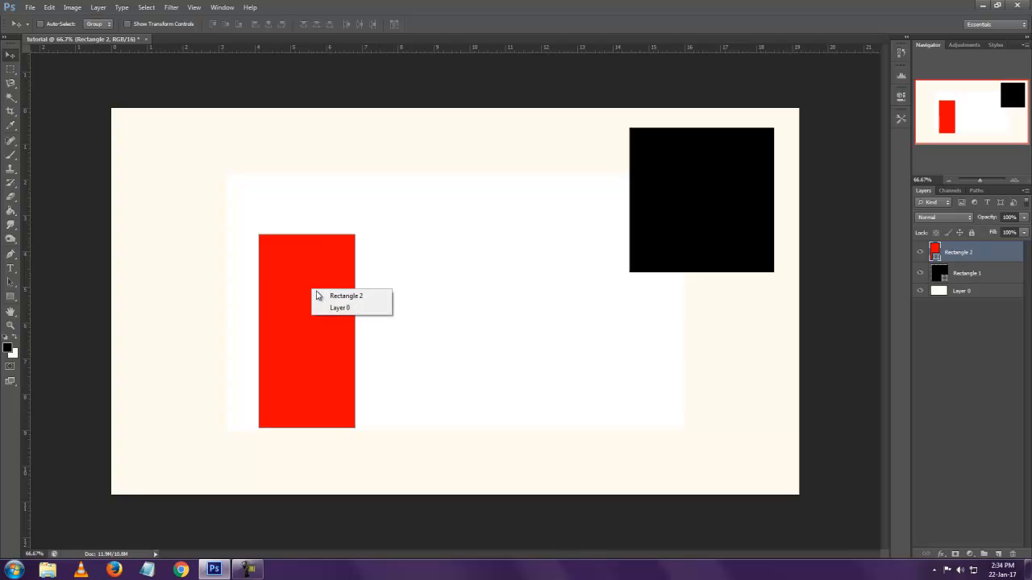
pyautogui.click(319, 298)
pyautogui.moveTo(303, 326); pyautogui.dragTo(697, 249)
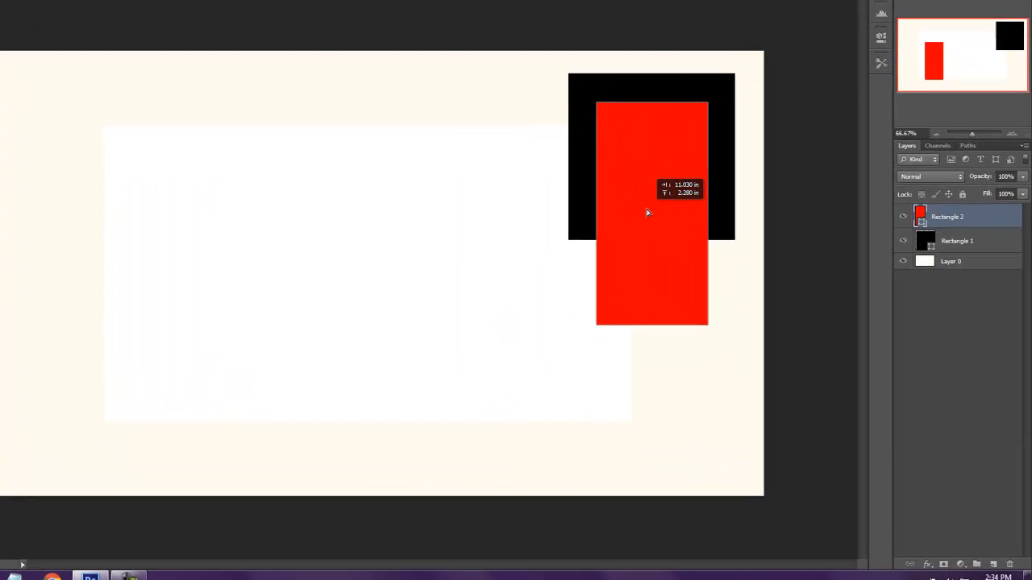
# Step: Place the Rectangle 2 layer below Rectangle 1 and move the red rectangle around until it sits partly behind the black square
pyautogui.moveTo(646, 212); pyautogui.dragTo(647, 212)
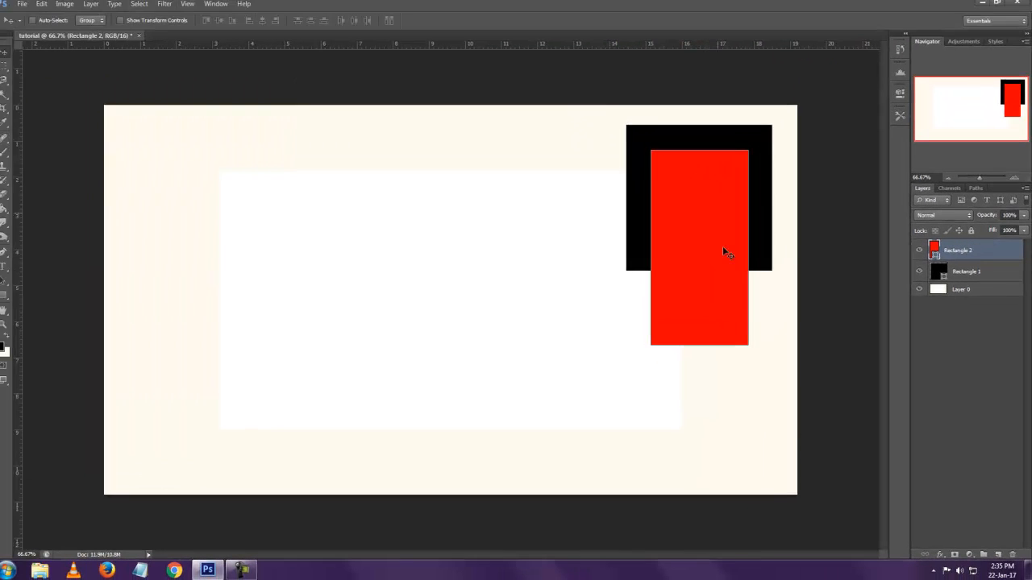
pyautogui.moveTo(985, 254); pyautogui.dragTo(989, 285)
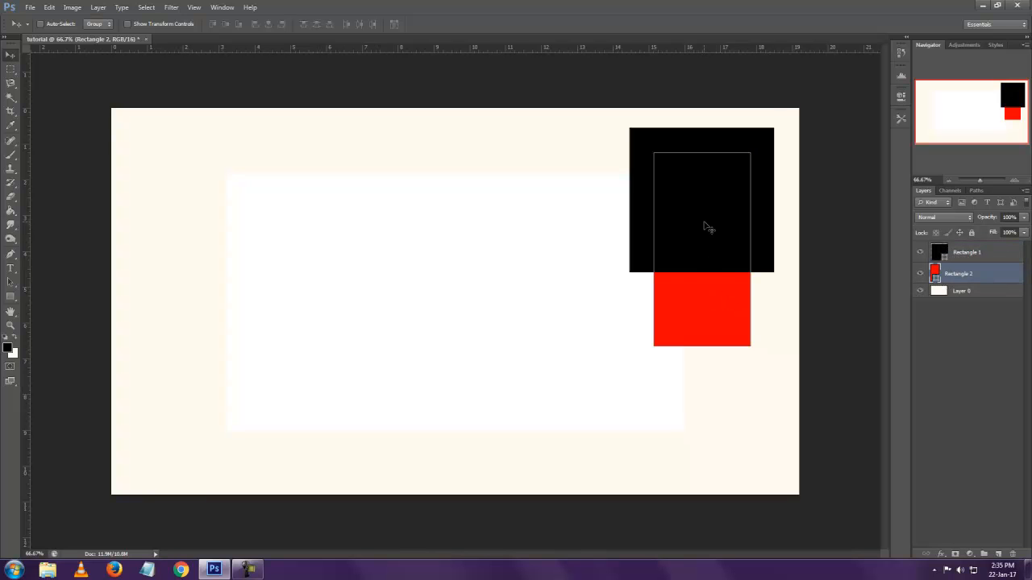
pyautogui.moveTo(701, 308); pyautogui.dragTo(486, 392)
pyautogui.moveTo(561, 361); pyautogui.dragTo(291, 310)
pyautogui.moveTo(306, 377); pyautogui.dragTo(629, 296)
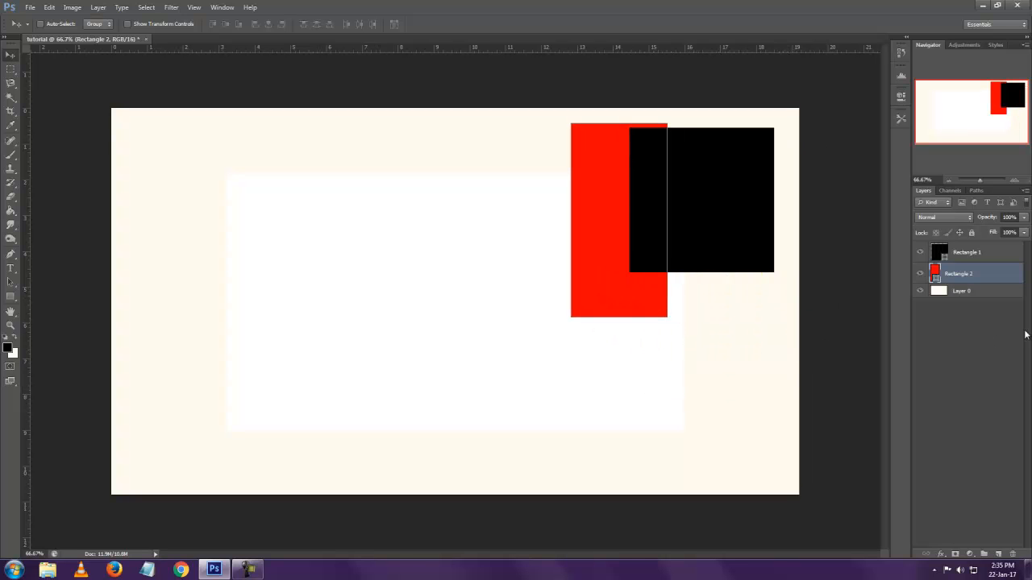
# Step: Bring the Rectangle 2 layer back above Rectangle 1 and move the red rectangle to the white area's left edge
pyautogui.moveTo(991, 285); pyautogui.dragTo(991, 249)
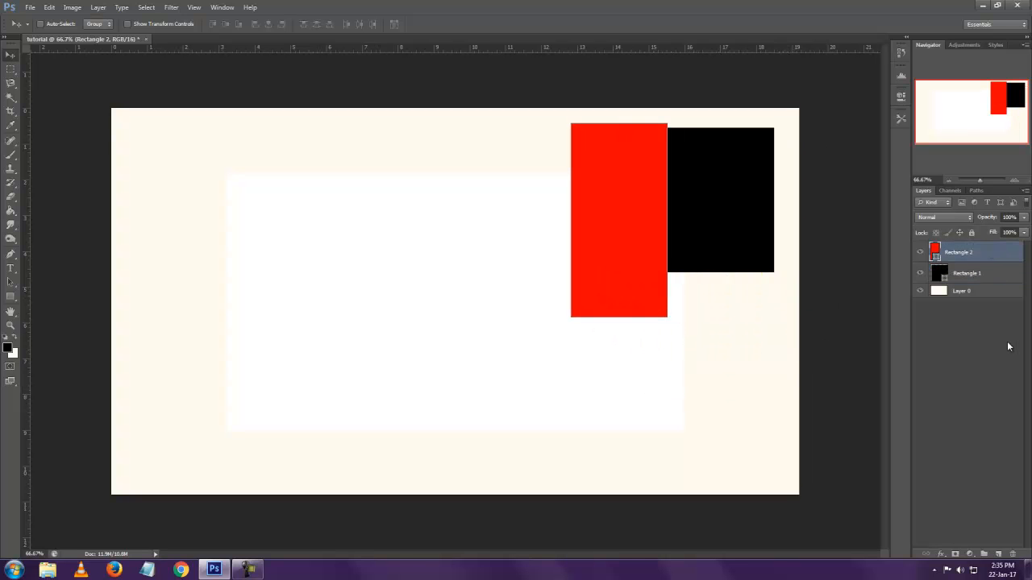
pyautogui.moveTo(611, 259); pyautogui.dragTo(282, 309)
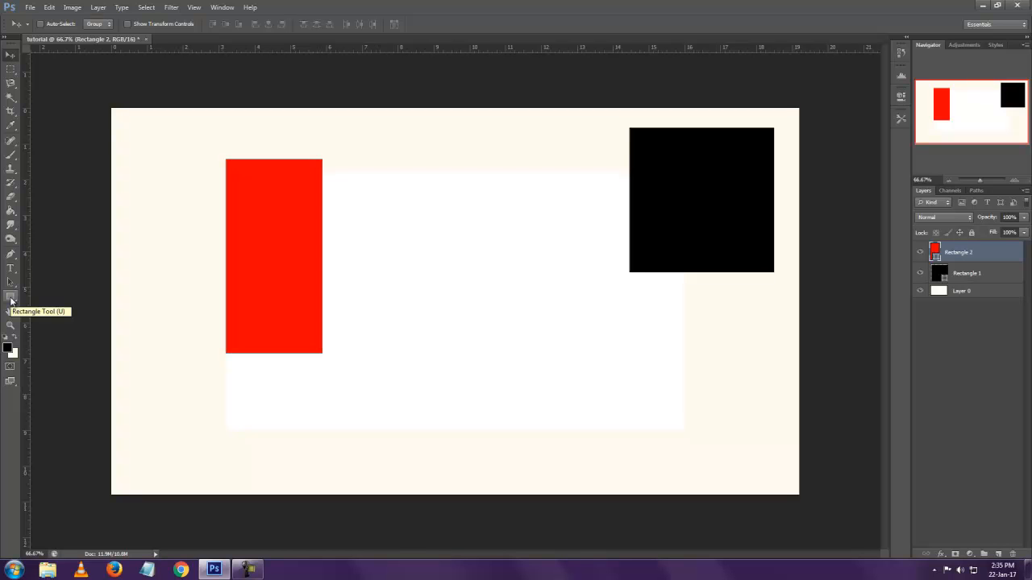
# Step: Flatten the image so the rectangles and the base layer merge into one layer
pyautogui.click(11, 71)
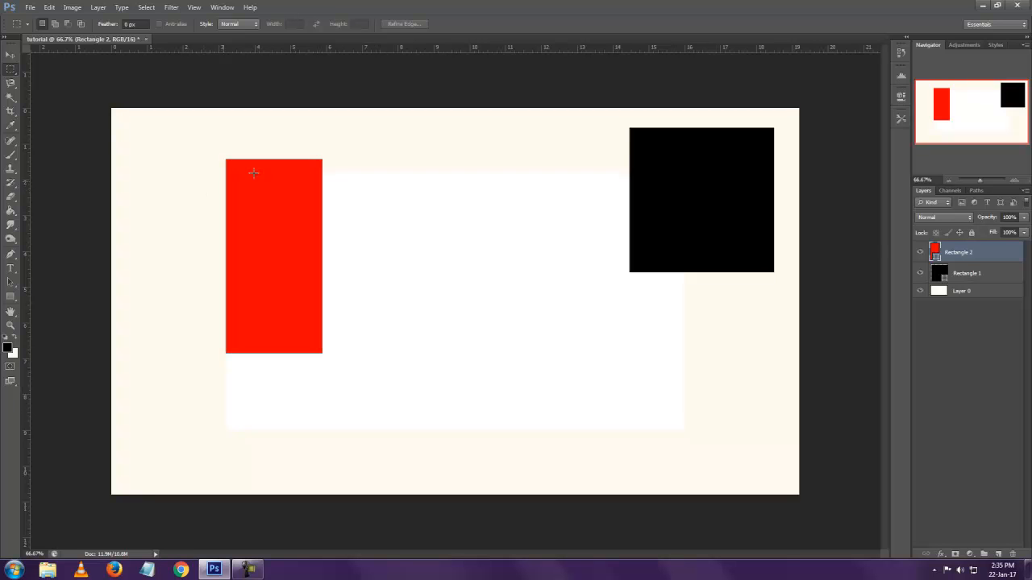
pyautogui.rightClick(964, 255)
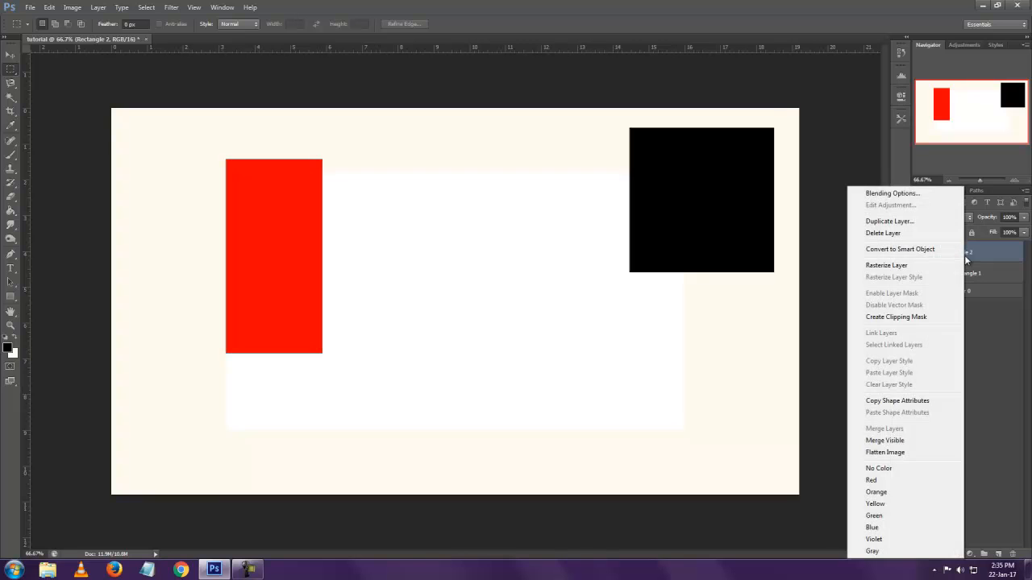
pyautogui.click(915, 454)
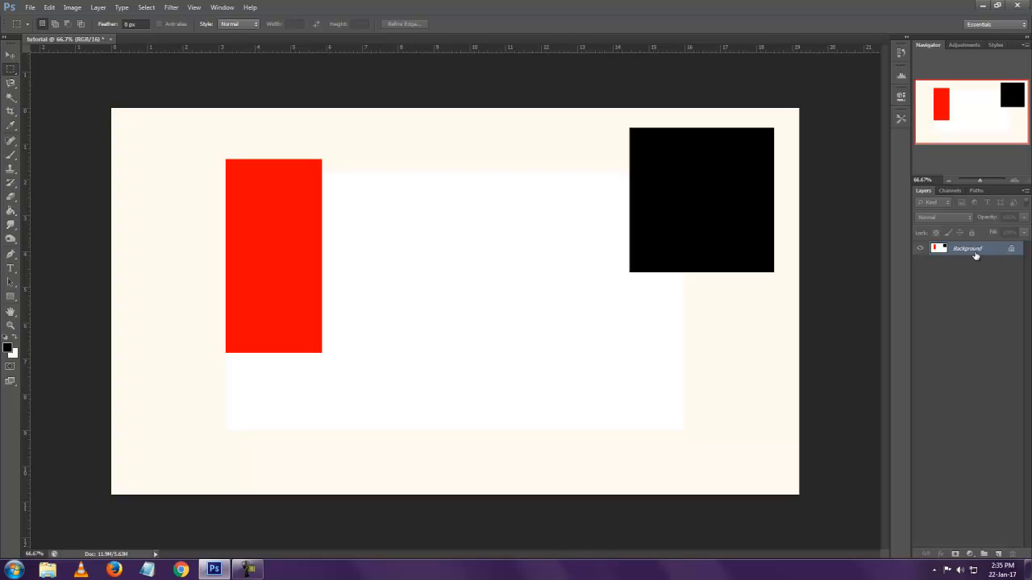
# Step: Unlock the flattened Background by converting it to a regular layer named Layer 0
pyautogui.click(11, 54)
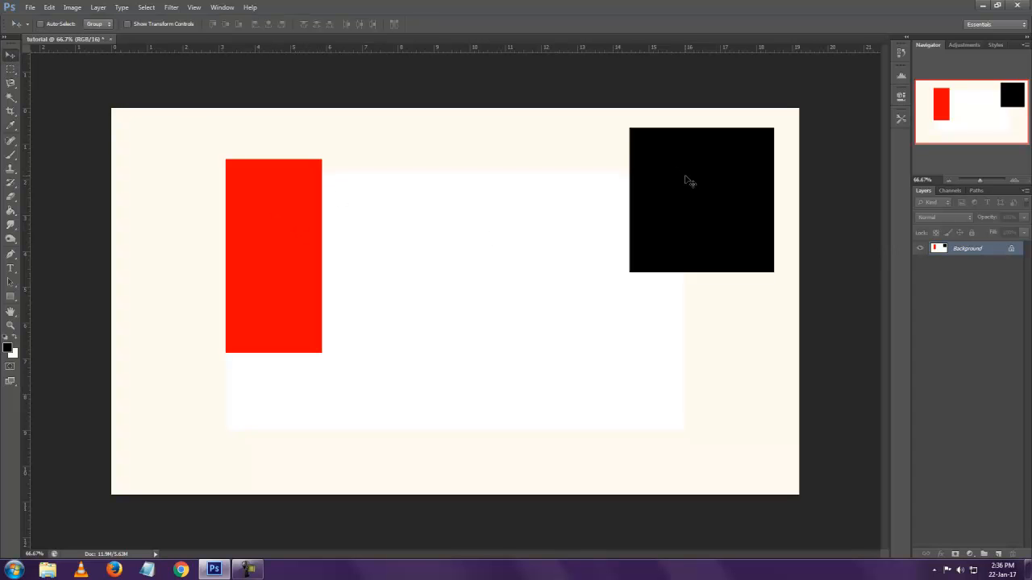
pyautogui.doubleClick(1012, 250)
pyautogui.click(609, 178)
pyautogui.moveTo(510, 234)
pyautogui.mouseDown()
pyautogui.moveTo(507, 343)
pyautogui.moveTo(472, 218)
pyautogui.moveTo(546, 220)
pyautogui.moveTo(529, 244)
pyautogui.moveTo(512, 230)
pyautogui.mouseUp()
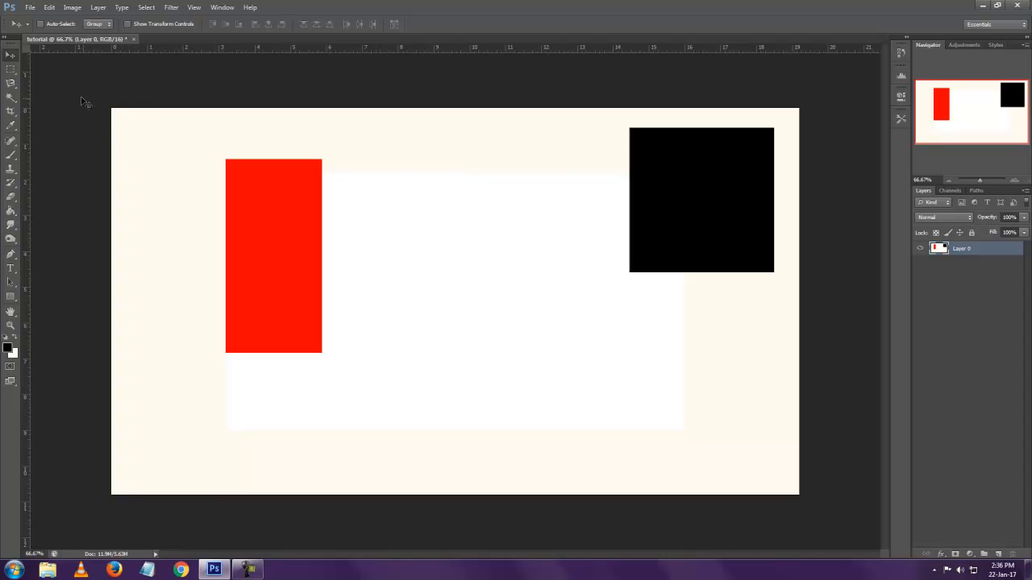
# Step: Select the red rectangle with the Rectangular Marquee and move its pixels to the middle of the white area
pyautogui.click(11, 70)
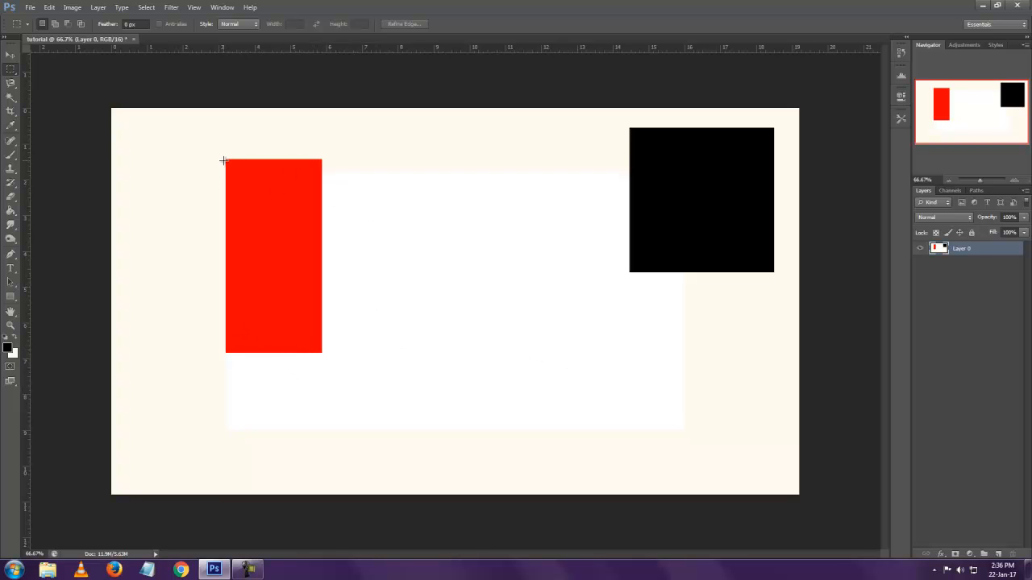
pyautogui.moveTo(226, 160); pyautogui.dragTo(322, 352)
pyautogui.click(9, 58)
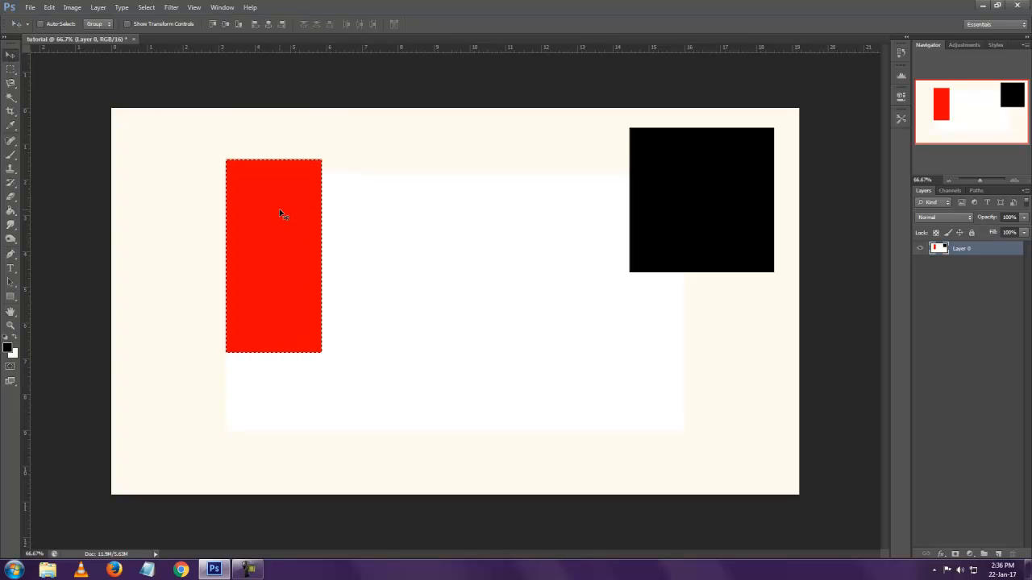
pyautogui.moveTo(279, 211); pyautogui.dragTo(464, 276)
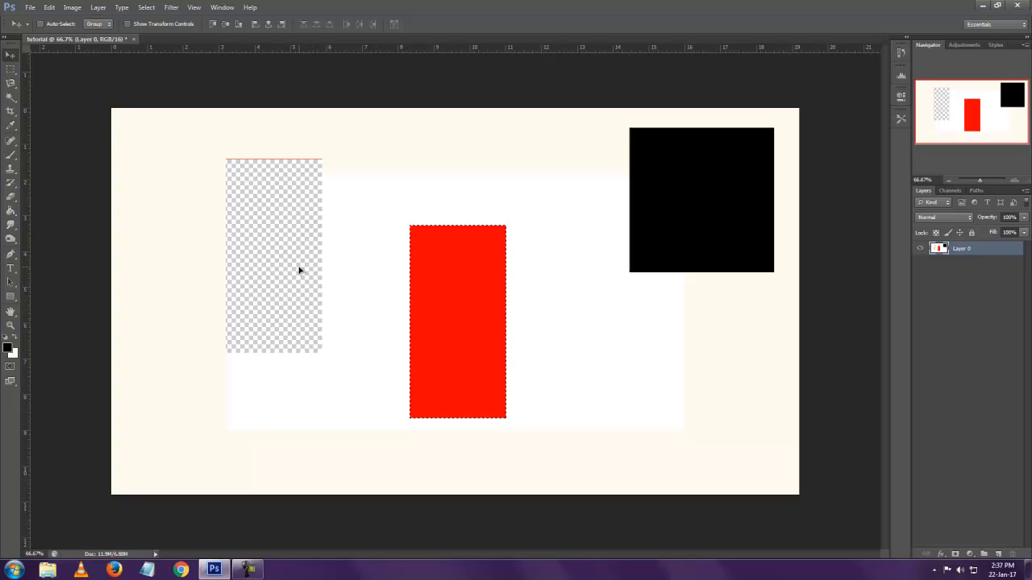
pyautogui.moveTo(507, 307)
pyautogui.mouseDown()
pyautogui.moveTo(554, 243)
pyautogui.moveTo(556, 315)
pyautogui.moveTo(529, 341)
pyautogui.moveTo(553, 315)
pyautogui.moveTo(523, 325)
pyautogui.moveTo(495, 295)
pyautogui.mouseUp()
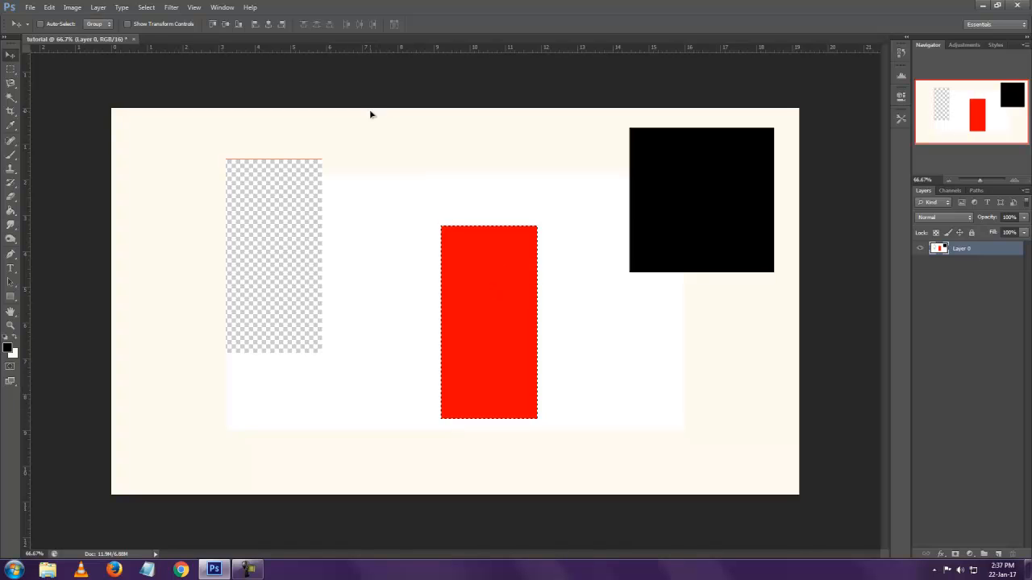
# Step: Deselect the red rectangle, restoring the selection twice to practise other ways of deselecting, and finish with nothing selected
pyautogui.click(12, 70)
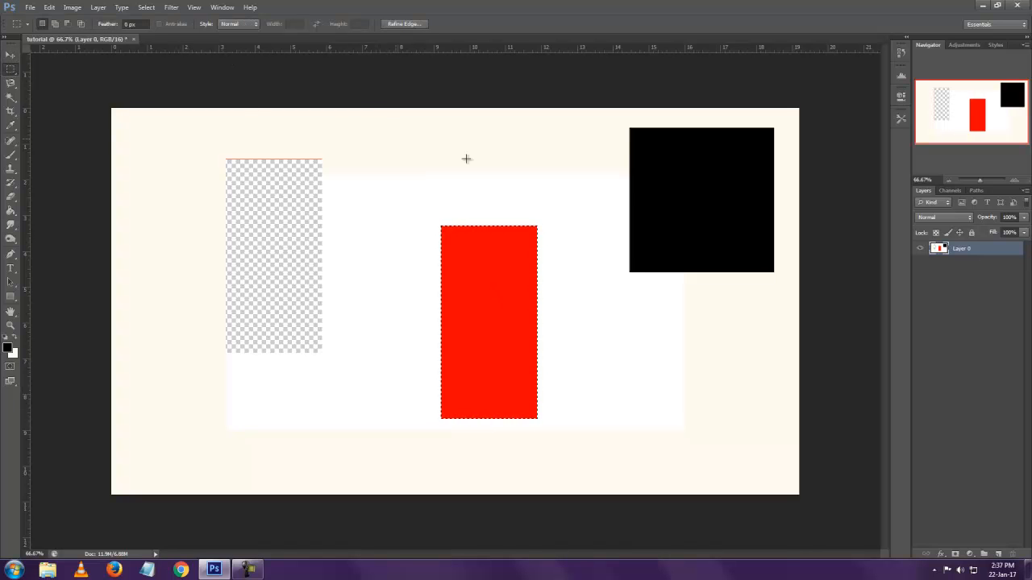
pyautogui.click(418, 149)
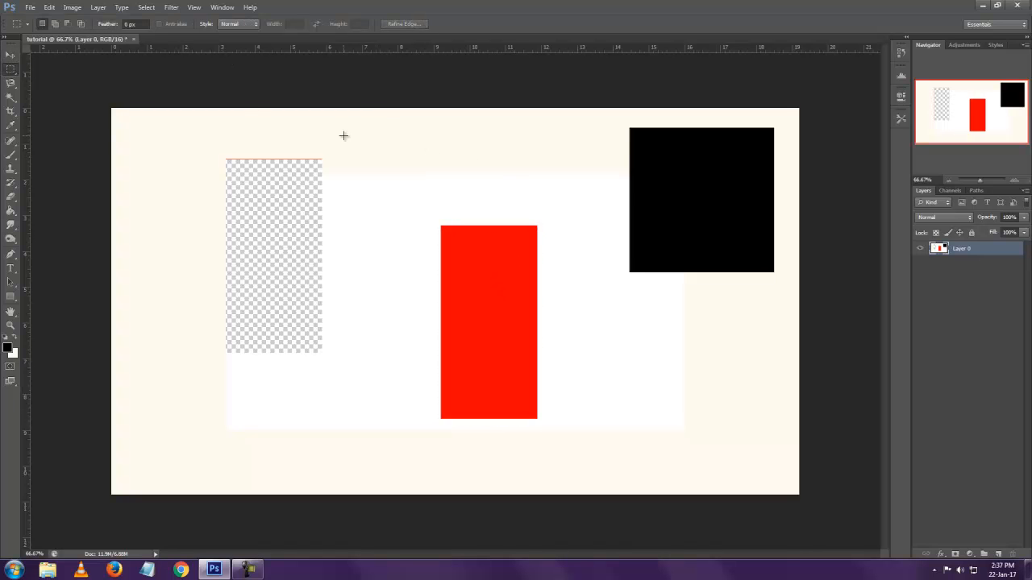
pyautogui.hotkey('ctrl', 'shift', 'd')
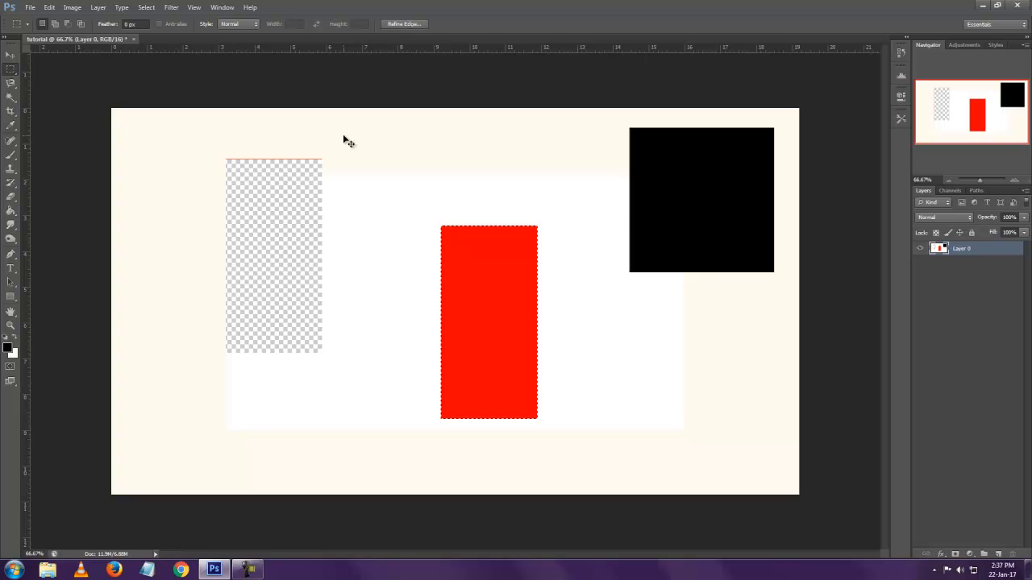
pyautogui.rightClick(458, 186)
pyautogui.click(488, 194)
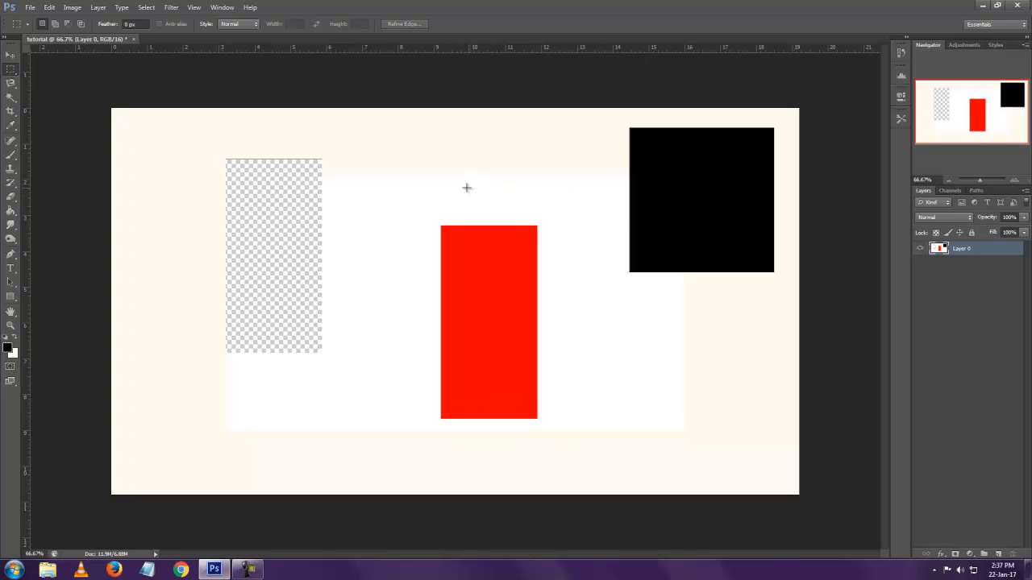
pyautogui.hotkey('ctrl', 'shift', 'd')
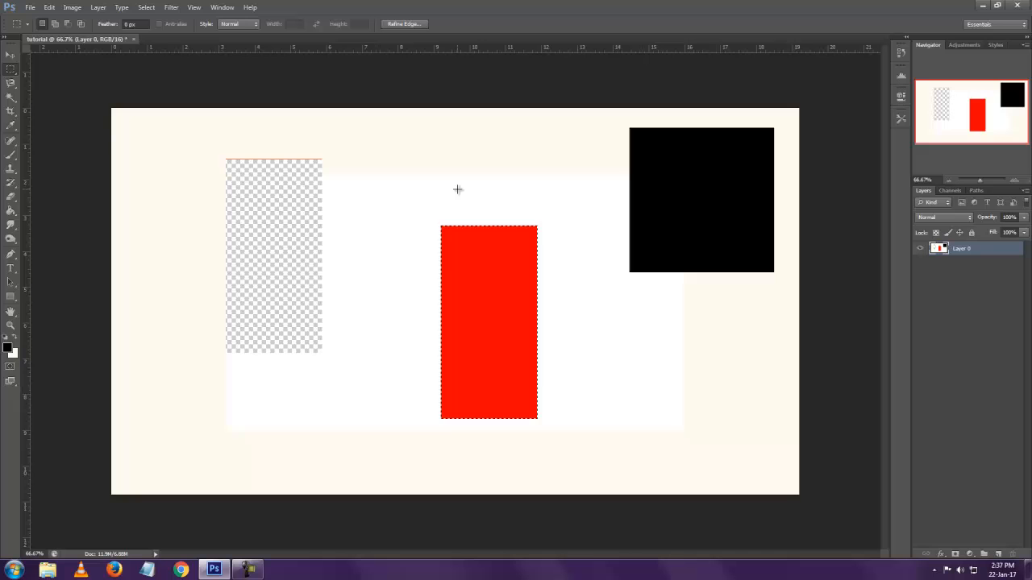
pyautogui.click(146, 7)
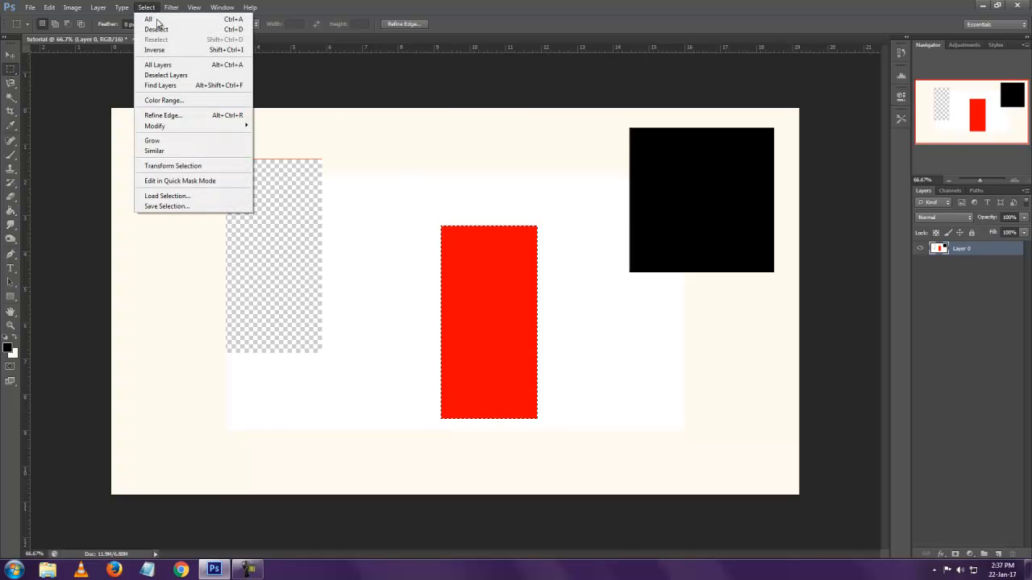
pyautogui.click(158, 30)
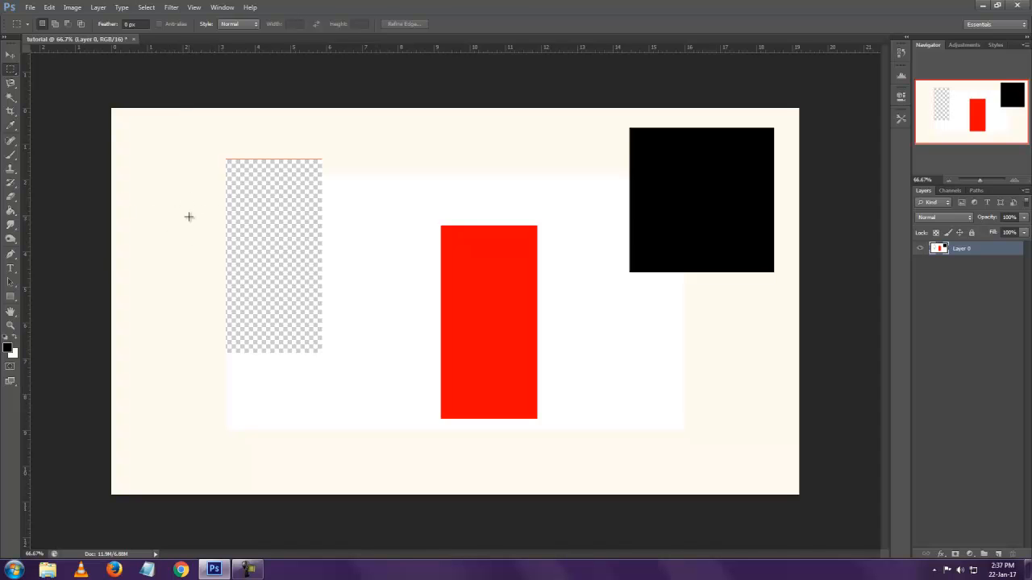
# Step: Set the foreground color to white and fill the transparent hole left by the red rectangle with the Paint Bucket
pyautogui.press('g')
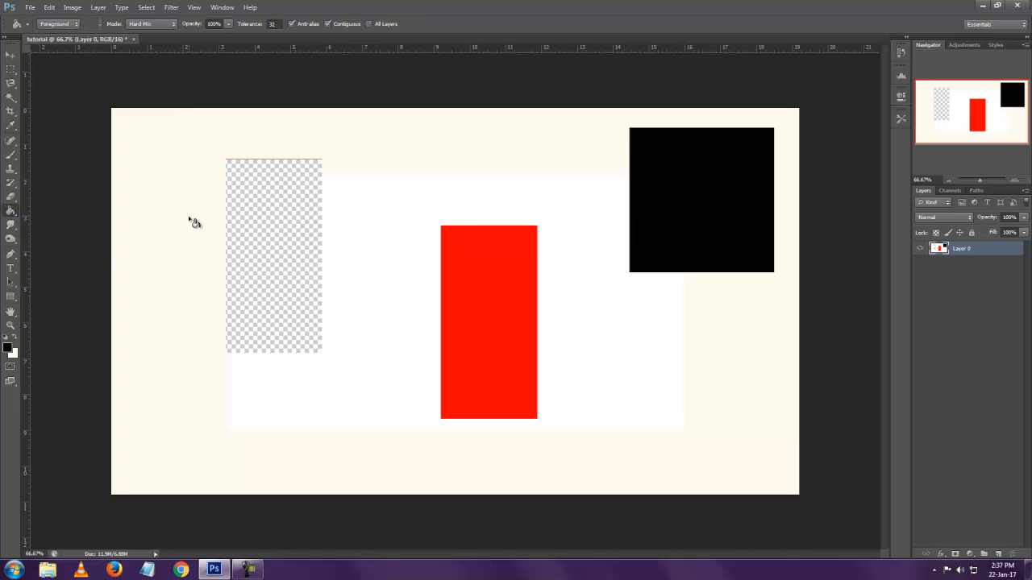
pyautogui.click(8, 350)
pyautogui.moveTo(429, 232); pyautogui.dragTo(357, 135)
pyautogui.click(627, 146)
pyautogui.press('g')
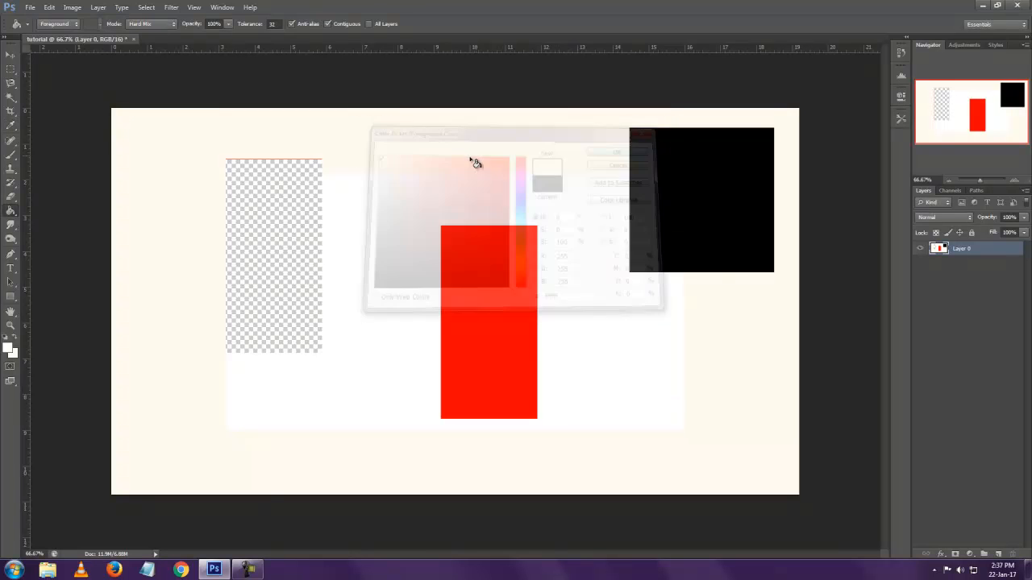
pyautogui.click(253, 189)
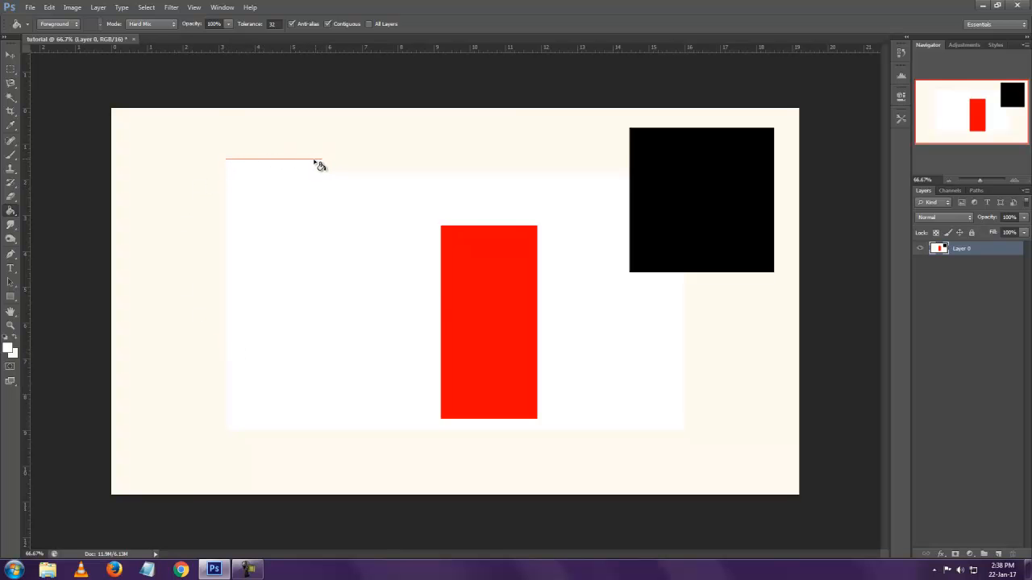
# Step: Set a soft round brush to 94 px and paint white over the thin red line above the filled area
pyautogui.click(8, 350)
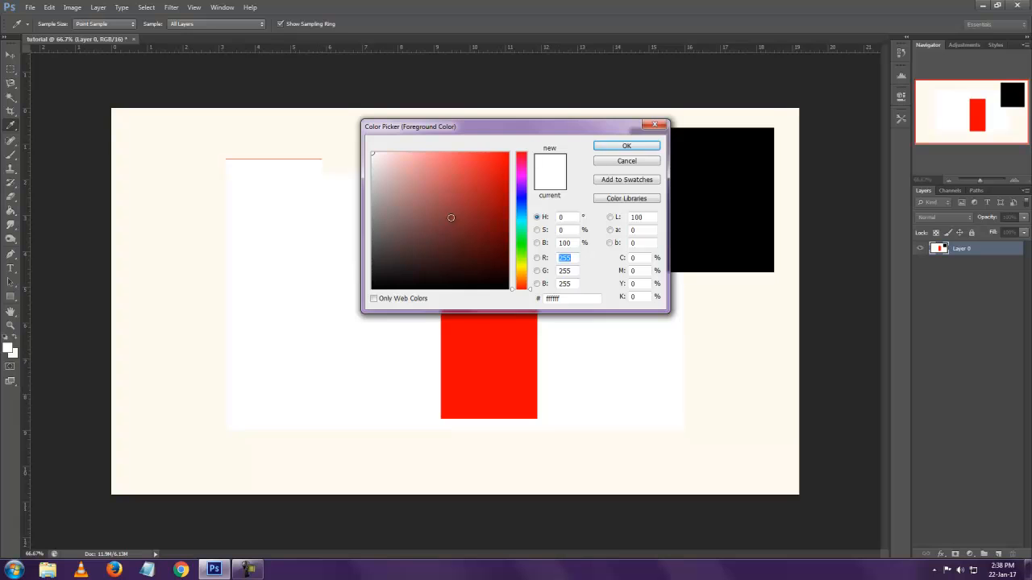
pyautogui.click(625, 147)
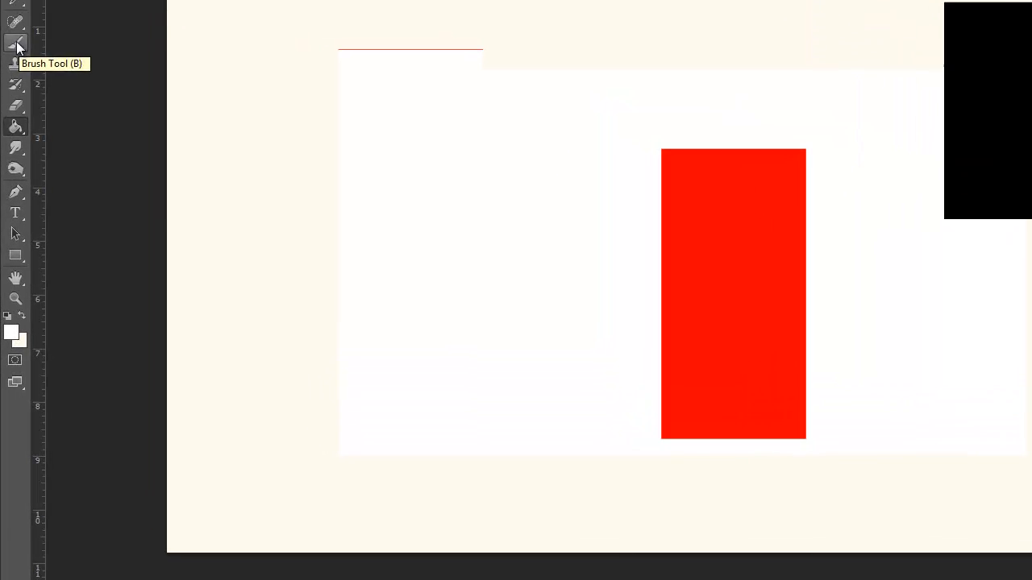
pyautogui.click(11, 155)
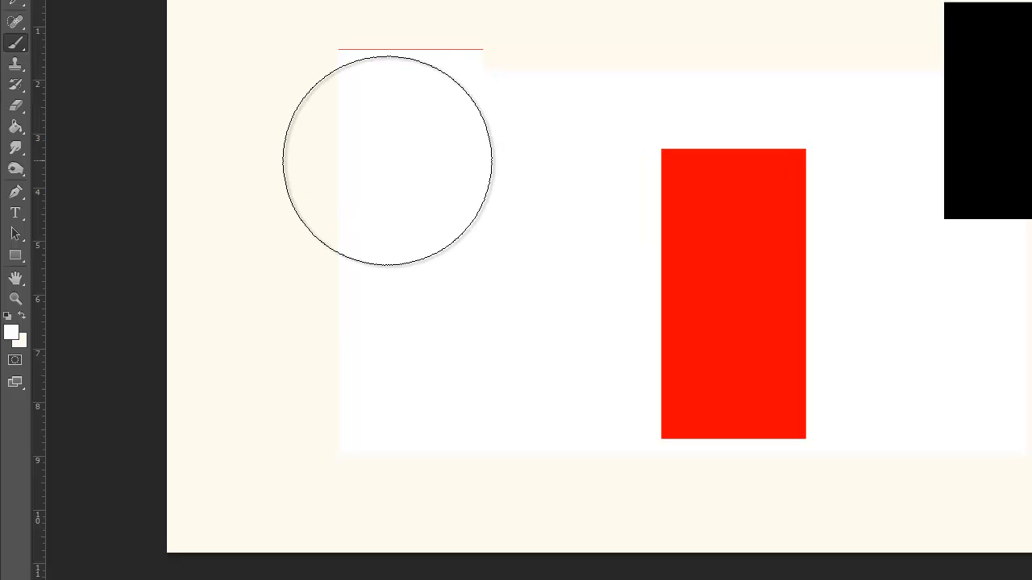
pyautogui.rightClick(388, 160)
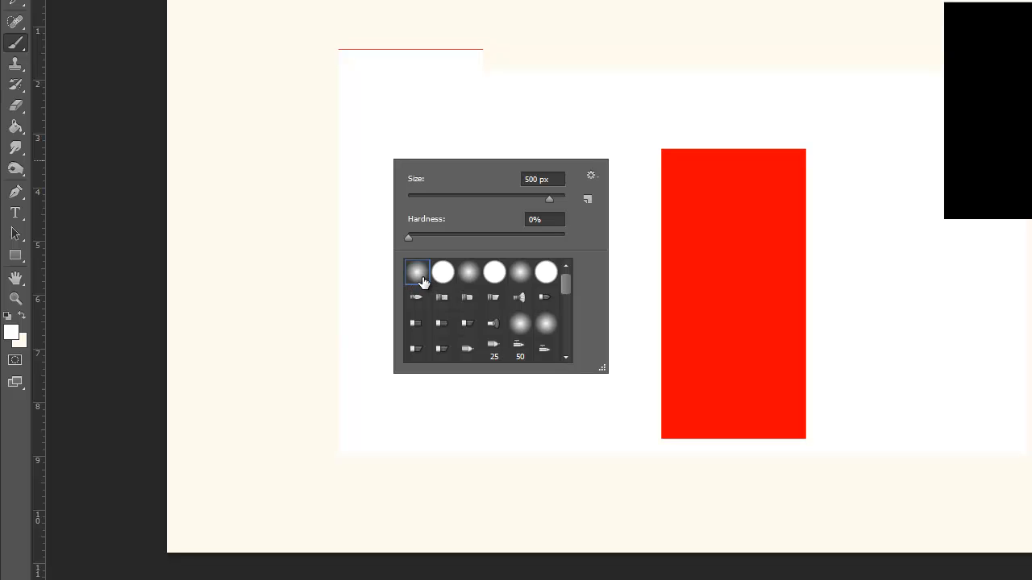
pyautogui.moveTo(538, 204); pyautogui.dragTo(482, 204)
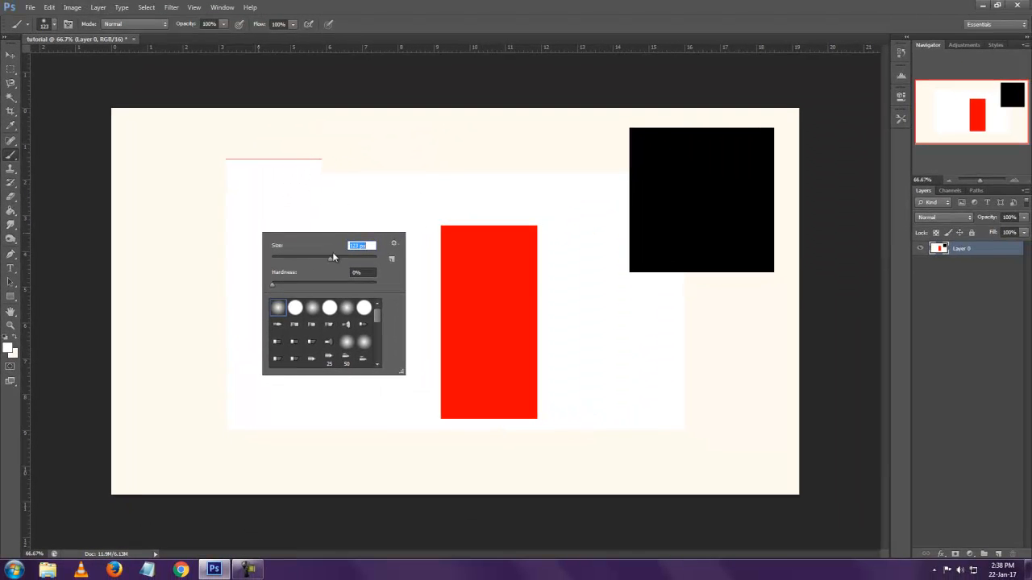
pyautogui.moveTo(332, 255); pyautogui.dragTo(323, 260)
pyautogui.click(319, 161)
pyautogui.moveTo(319, 162); pyautogui.dragTo(215, 163)
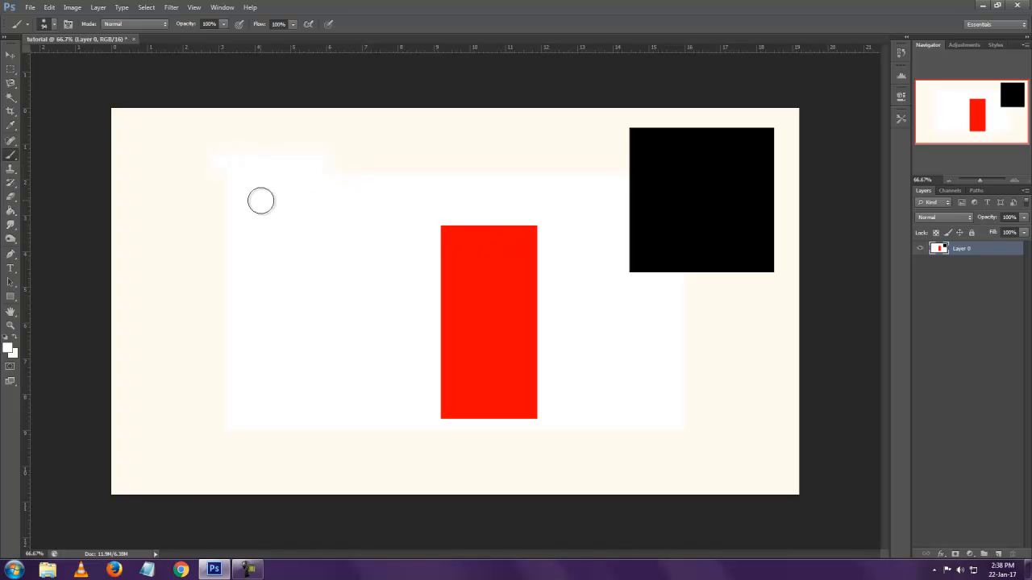
# Step: Set the brush size to 104 px in the brush preset settings
pyautogui.rightClick(299, 215)
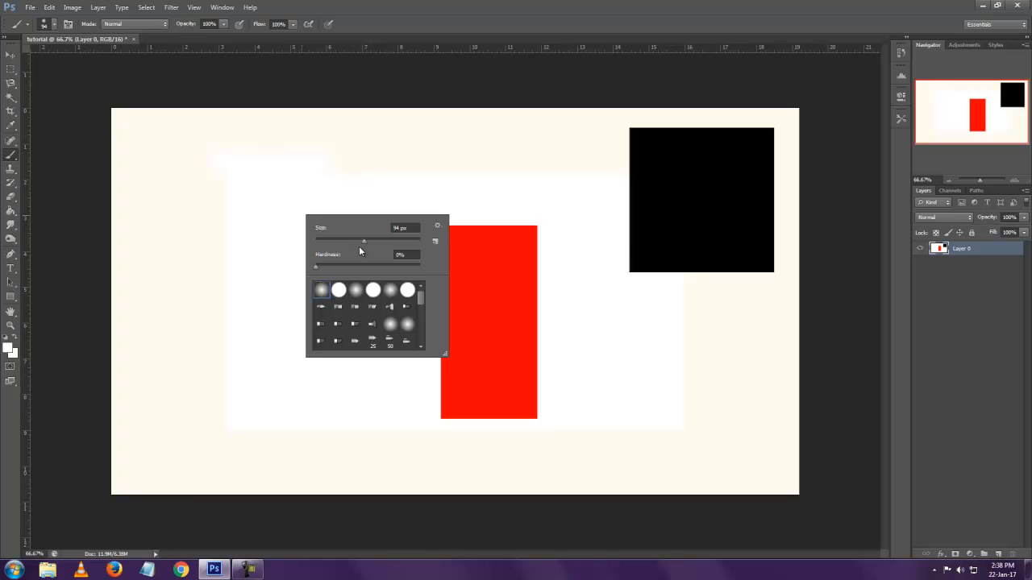
pyautogui.click(262, 195)
pyautogui.click(55, 25)
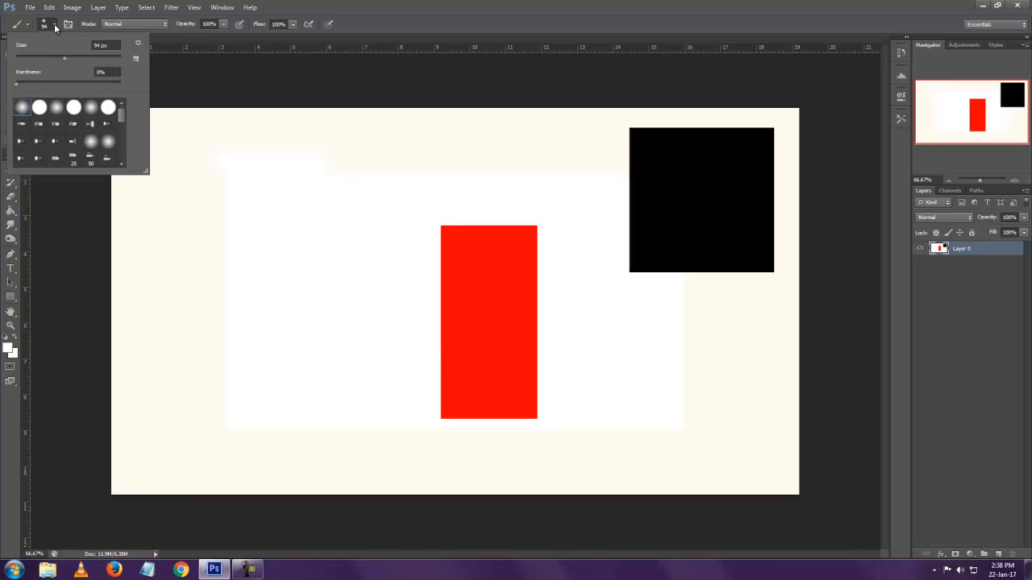
pyautogui.moveTo(64, 59); pyautogui.dragTo(69, 60)
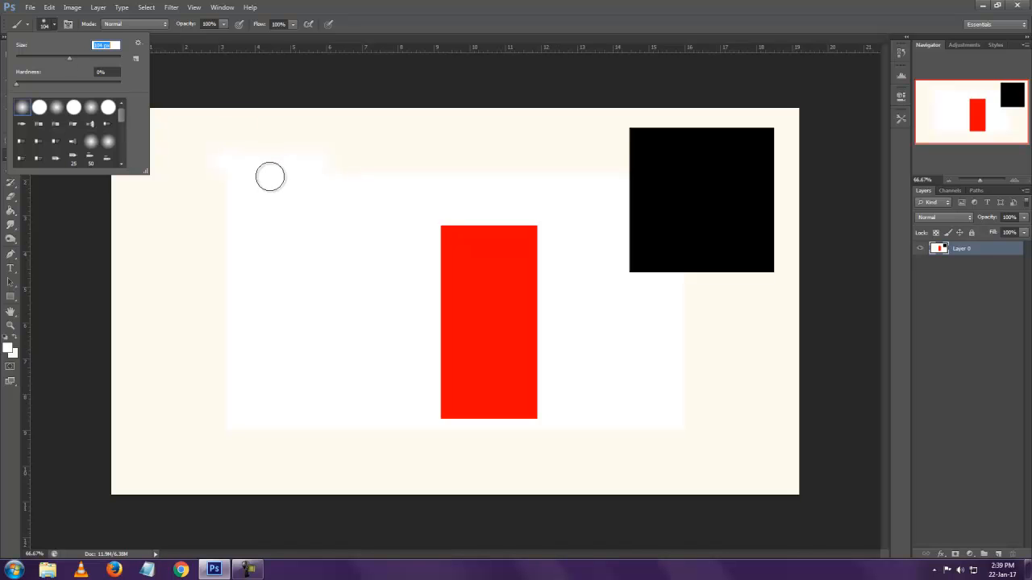
pyautogui.press('Return')
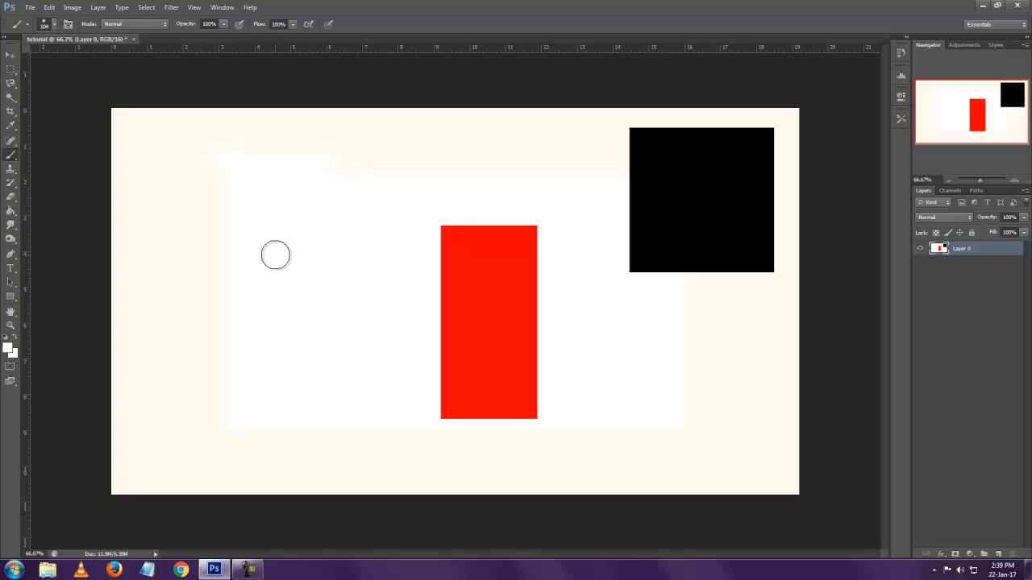
# Step: Shrink the brush tip by several increments and enlarge it to 1000 px
pyautogui.press('[')
pyautogui.press('[')
pyautogui.press('[')
pyautogui.press('[')
pyautogui.press('[')
pyautogui.press('[')
pyautogui.press(']')
pyautogui.press(']')
pyautogui.press(']')
pyautogui.press(']')
pyautogui.press(']')
pyautogui.press(']')
pyautogui.press(']')
pyautogui.press(']')
pyautogui.press(']')
pyautogui.press(']')
pyautogui.press(']')
pyautogui.press(']')
pyautogui.press(']')
pyautogui.press(']')
pyautogui.press(']')
pyautogui.press(']')
pyautogui.press(']')
pyautogui.press(']')
pyautogui.press(']')
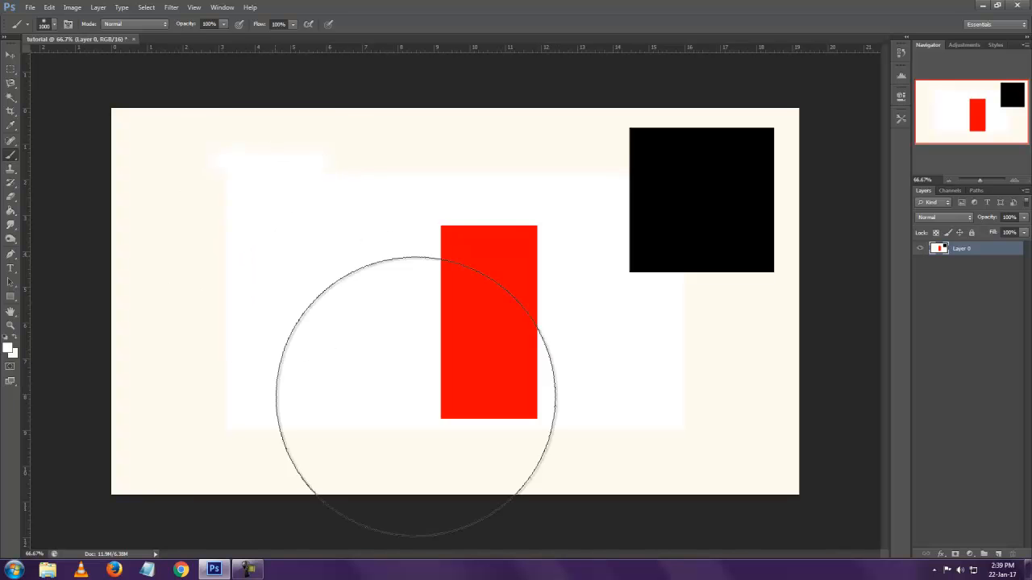
# Step: Shrink the brush tip by fourteen increments and undo the white paint over the thin red line
pyautogui.press('[')
pyautogui.press('[')
pyautogui.press('[')
pyautogui.press('[')
pyautogui.press('[')
pyautogui.press('[')
pyautogui.press('[')
pyautogui.press('[')
pyautogui.press('[')
pyautogui.press('[')
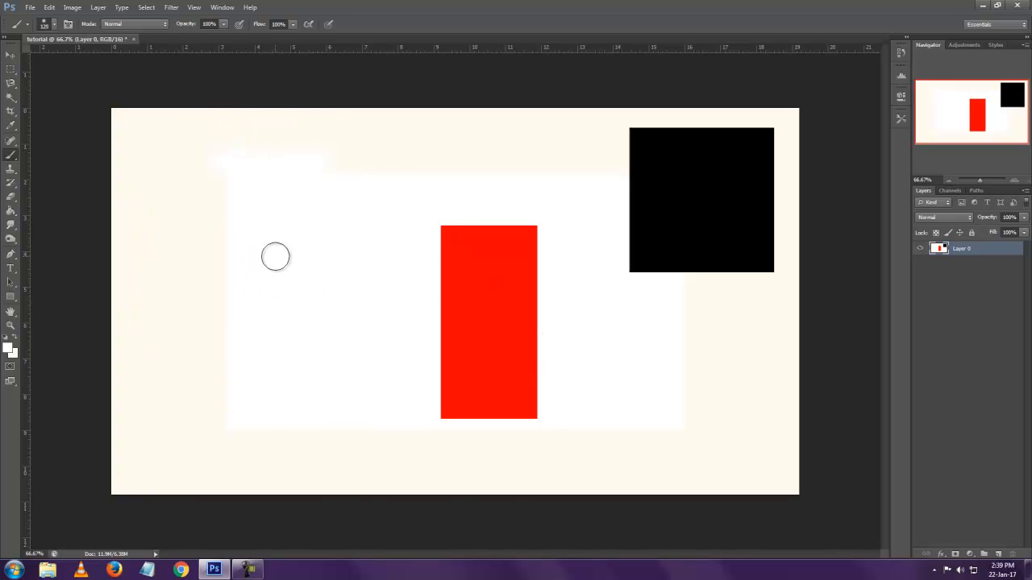
pyautogui.press('[')
pyautogui.press('[')
pyautogui.press('[')
pyautogui.press('[')
pyautogui.hotkey('ctrl', 'alt', 'z')
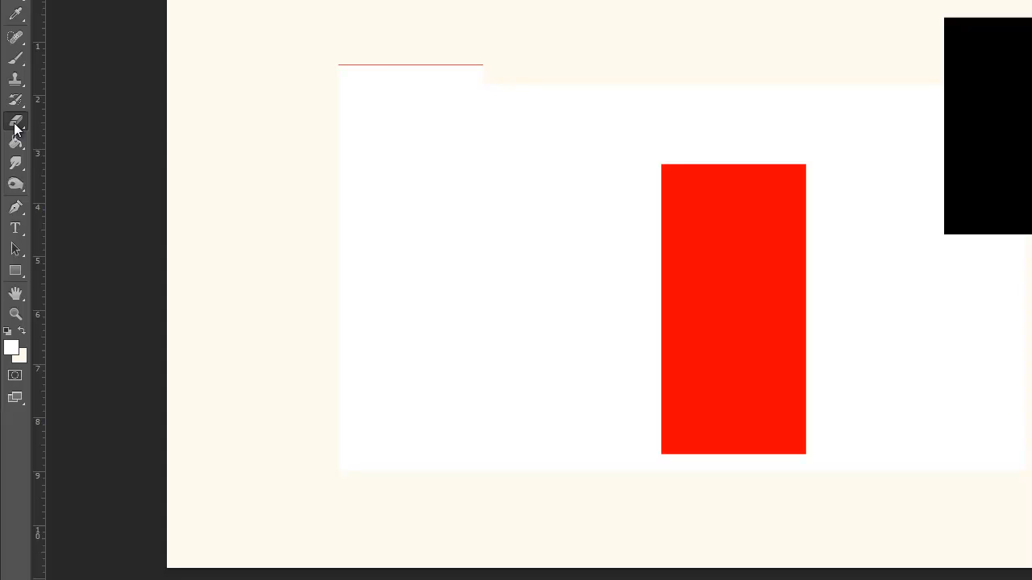
# Step: Shrink the Eraser tip by six increments and erase the thin red line above the white area
pyautogui.click(16, 127)
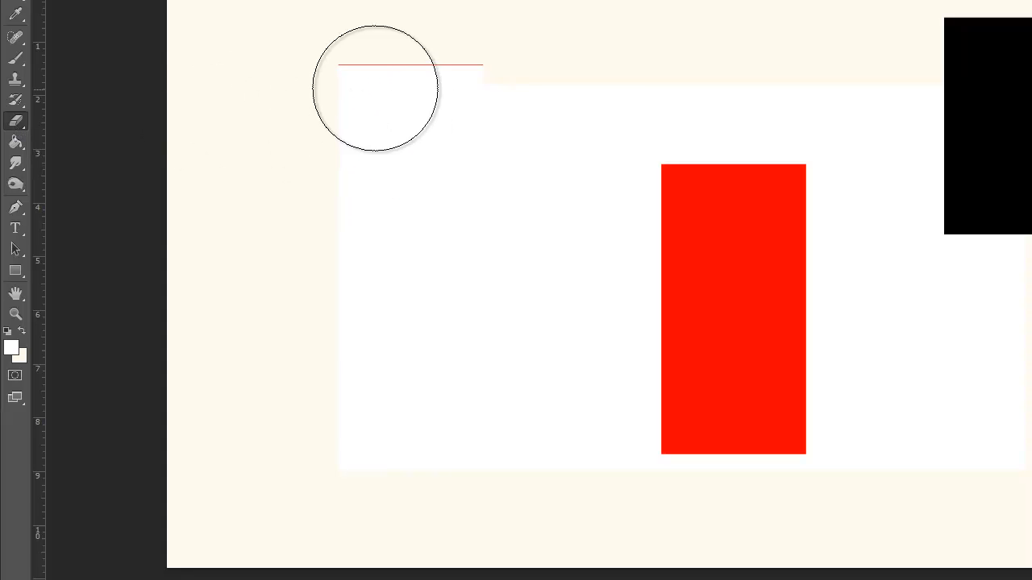
pyautogui.press('[')
pyautogui.press('[')
pyautogui.press('[')
pyautogui.press('[')
pyautogui.press('[')
pyautogui.press('[')
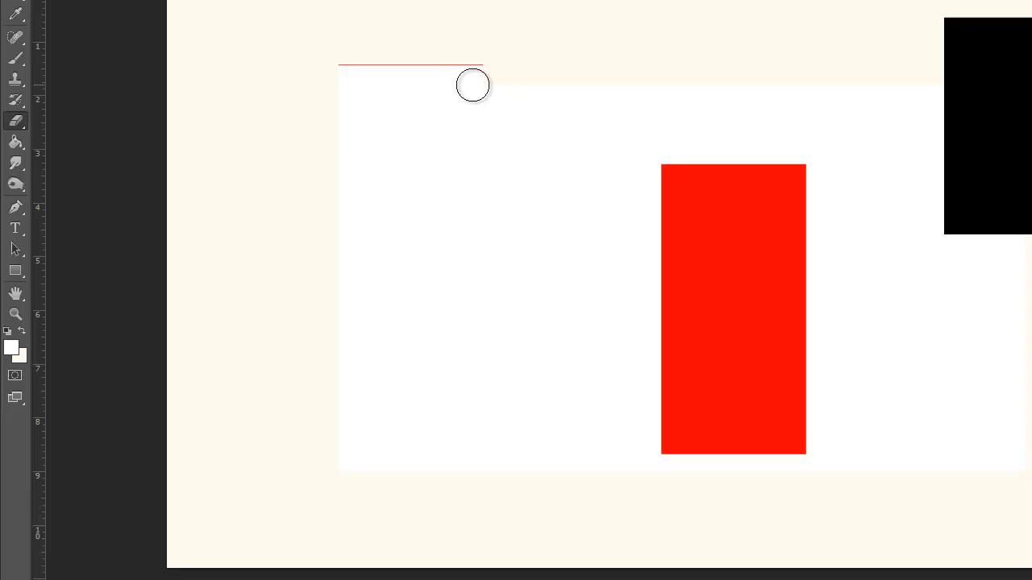
pyautogui.moveTo(475, 67); pyautogui.dragTo(329, 72)
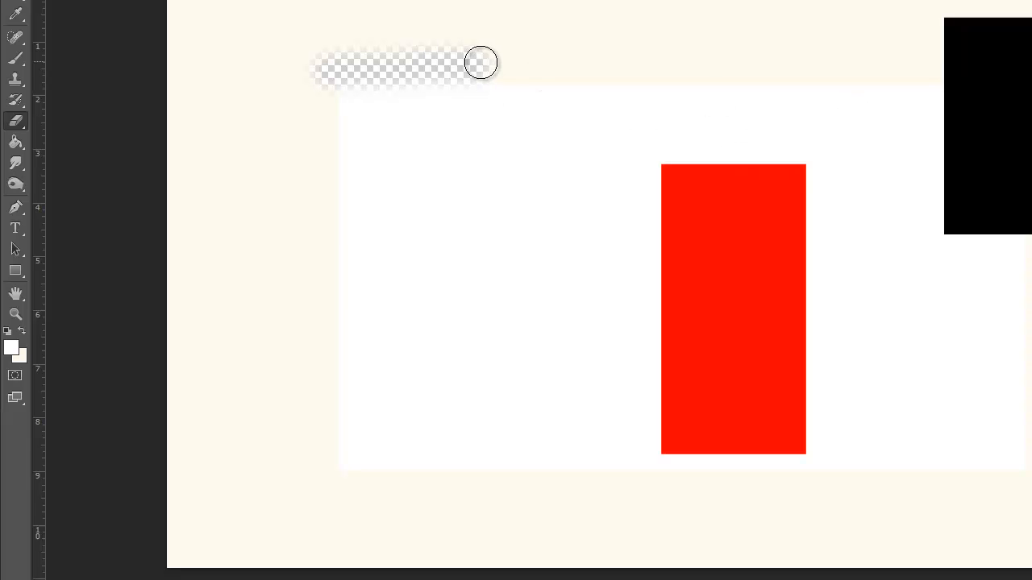
# Step: Paint white with the Brush over the transparent strip left by the erased red line
pyautogui.click(15, 57)
pyautogui.moveTo(325, 64)
pyautogui.mouseDown()
pyautogui.moveTo(410, 66)
pyautogui.moveTo(389, 70)
pyautogui.moveTo(458, 76)
pyautogui.mouseUp()
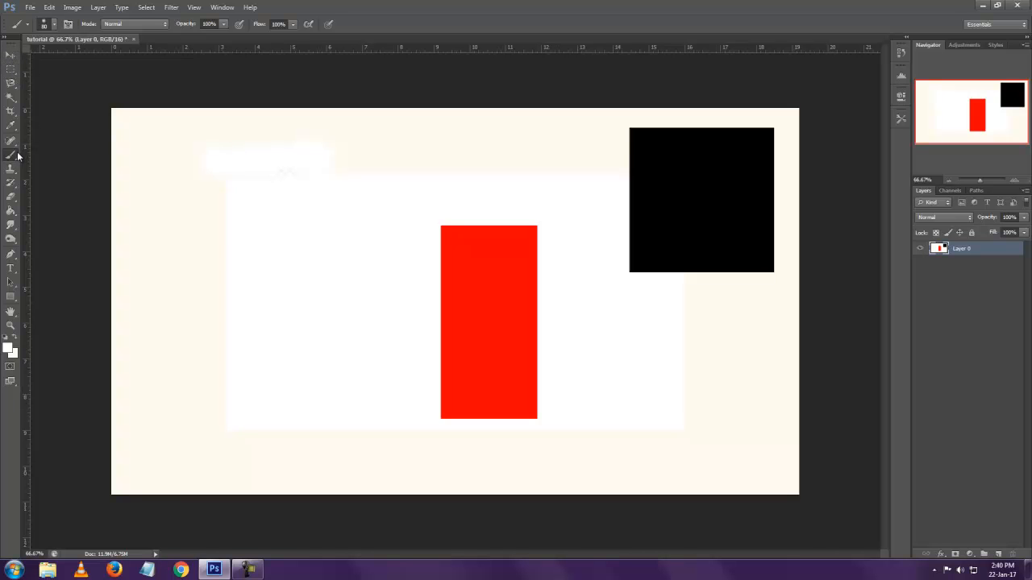
pyautogui.click(17, 199)
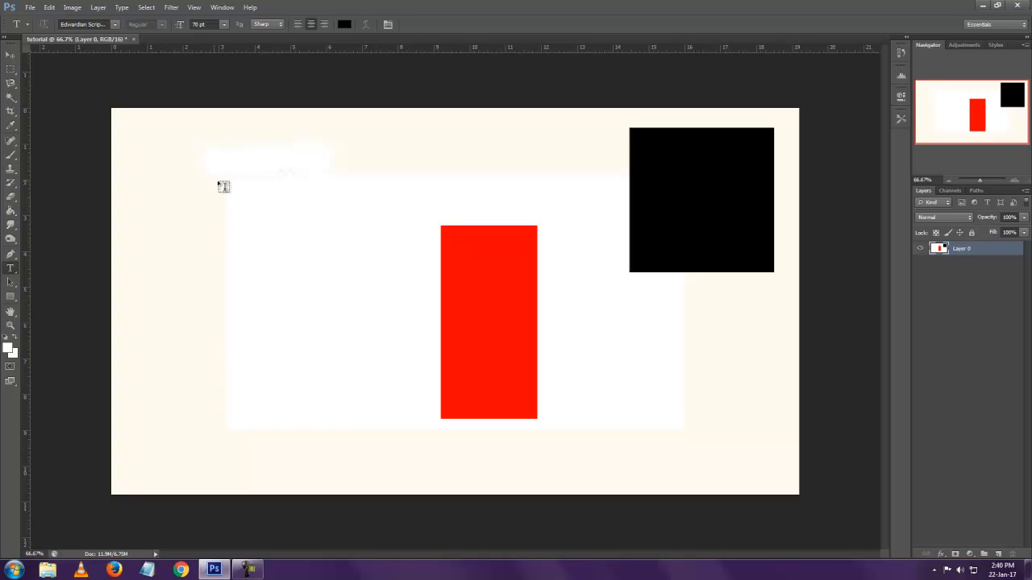
# Step: Add the text "example" near the canvas's upper-left corner and set its font to Calibri
pyautogui.click(167, 185)
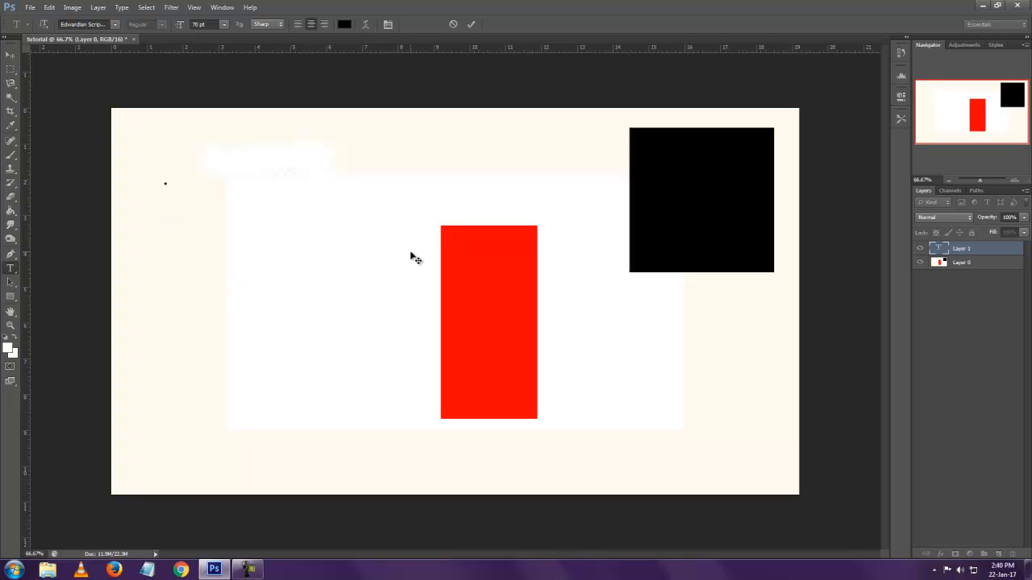
pyautogui.write('example')
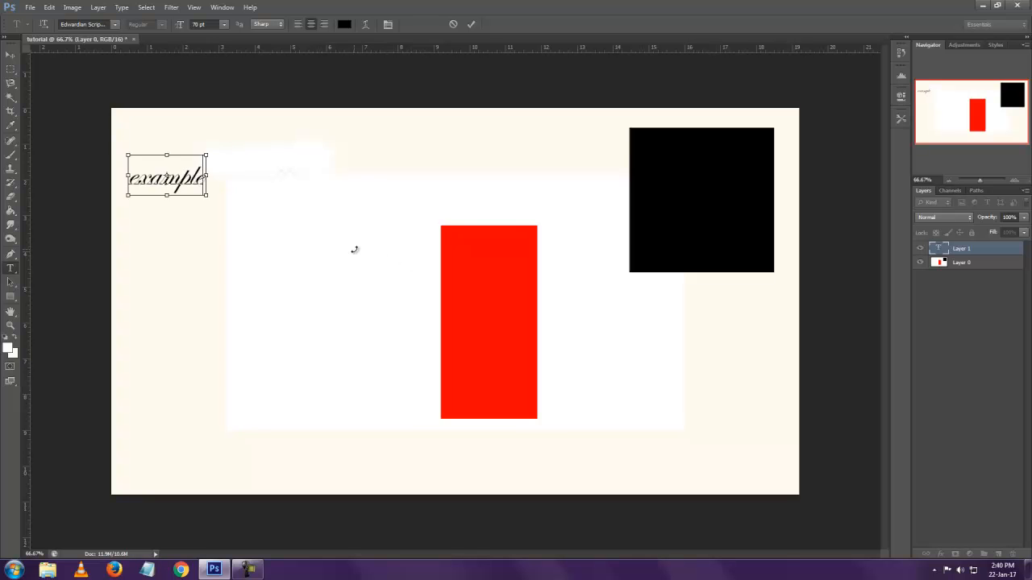
pyautogui.hotkey('ctrl', 'a')
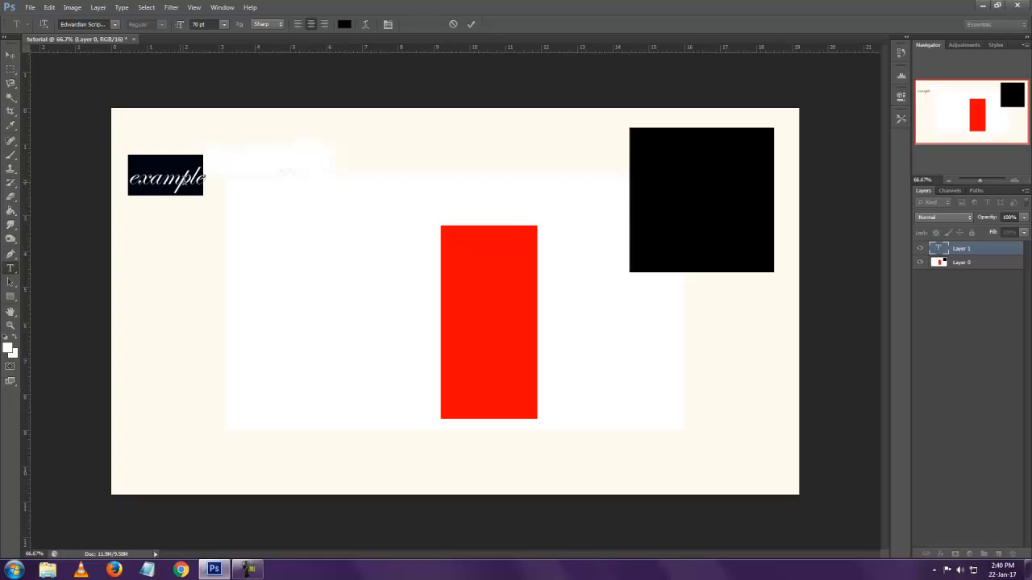
pyautogui.click(116, 25)
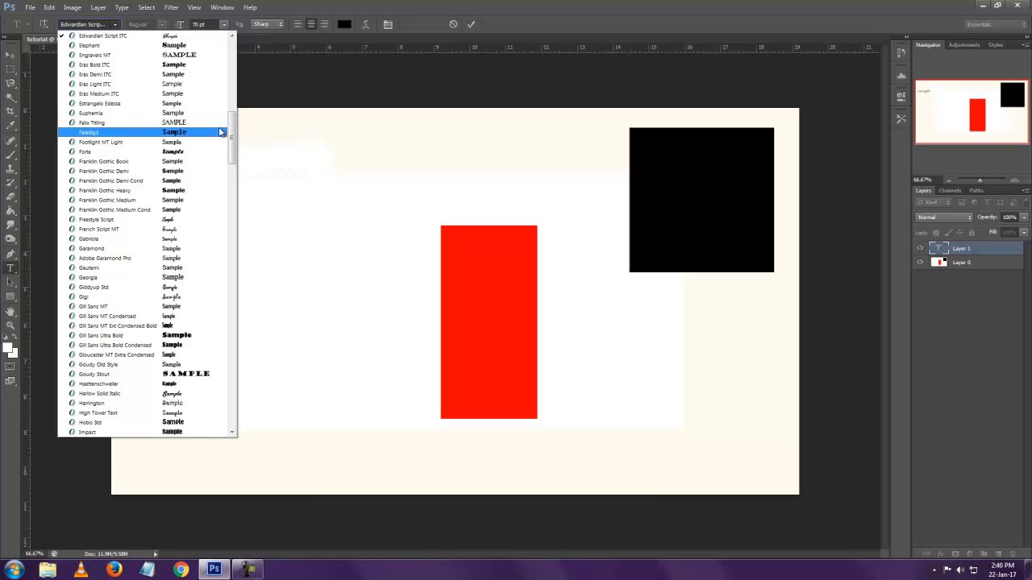
pyautogui.click(104, 24)
pyautogui.click(103, 25)
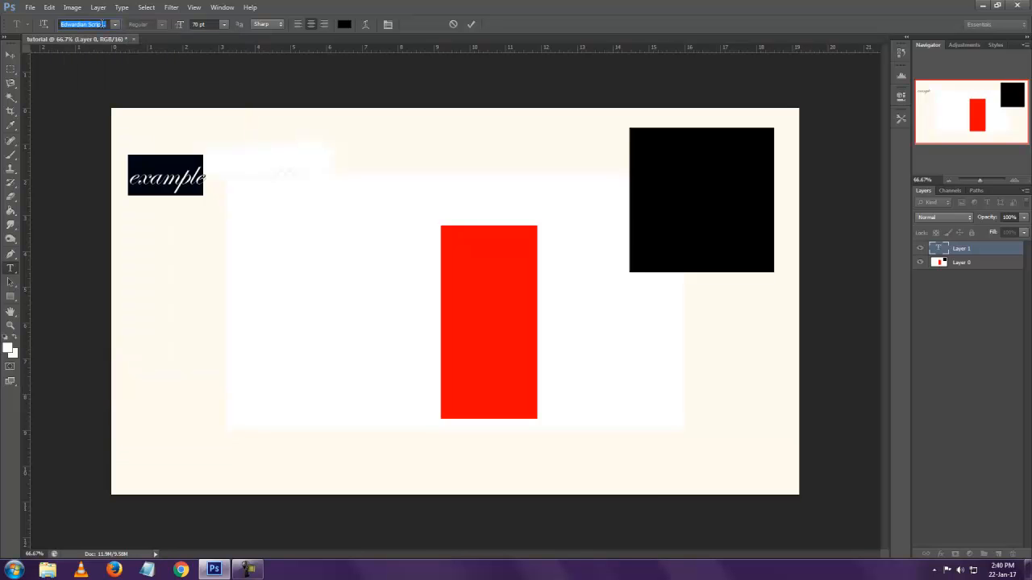
pyautogui.write('c')
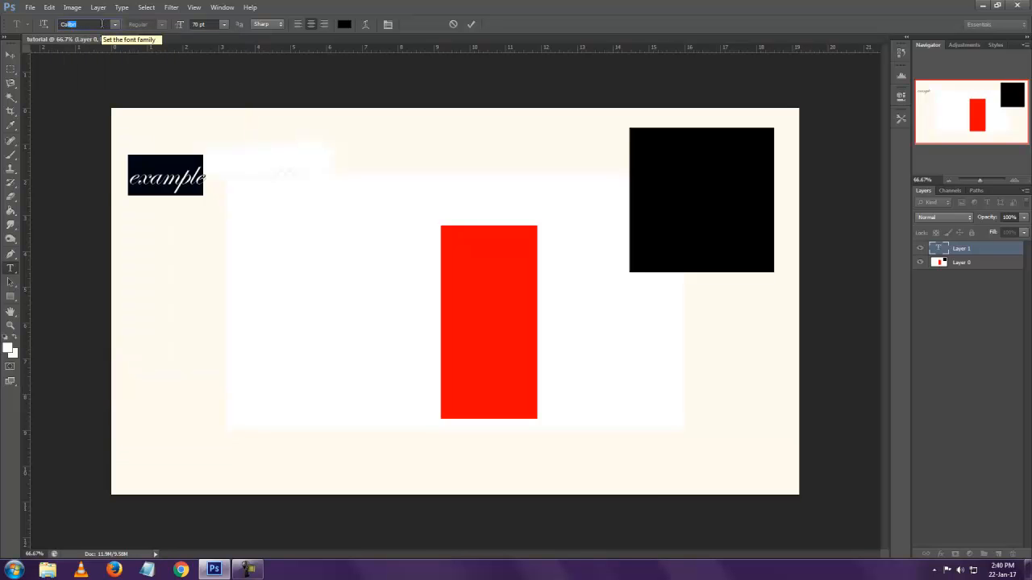
pyautogui.press('Return')
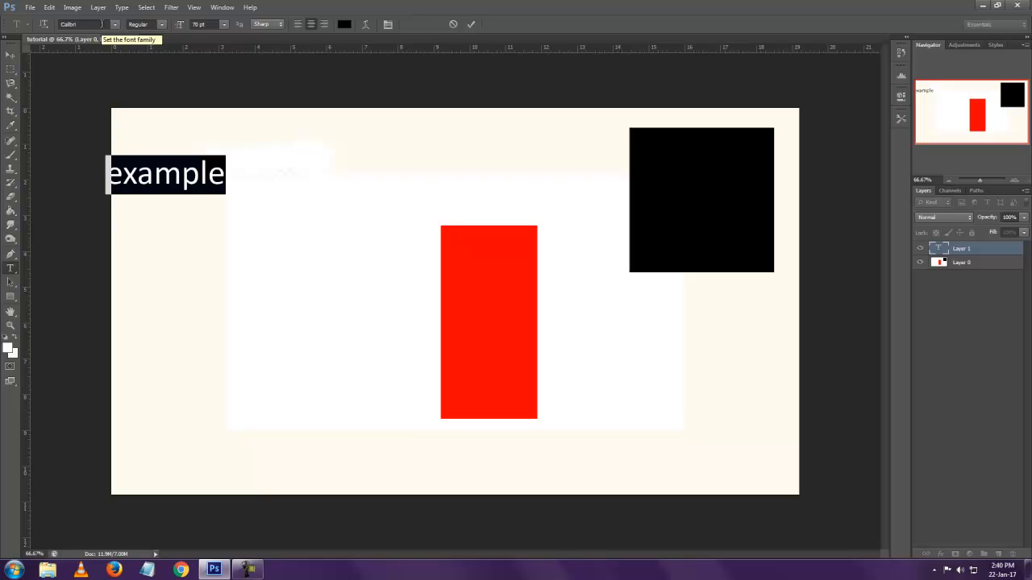
# Step: Set the font size of the "example" text to 172 pt
pyautogui.click(225, 25)
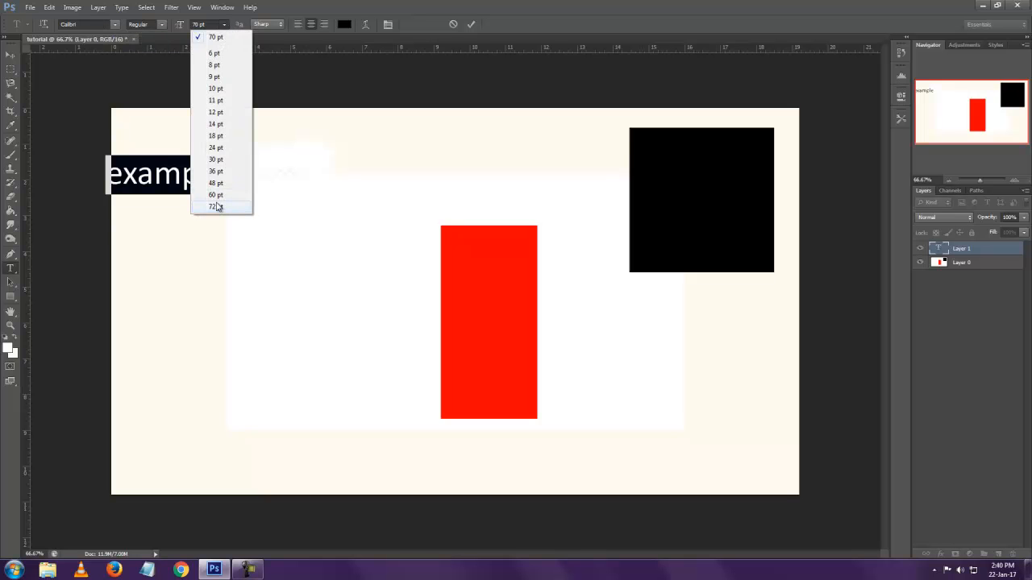
pyautogui.click(215, 207)
pyautogui.click(226, 25)
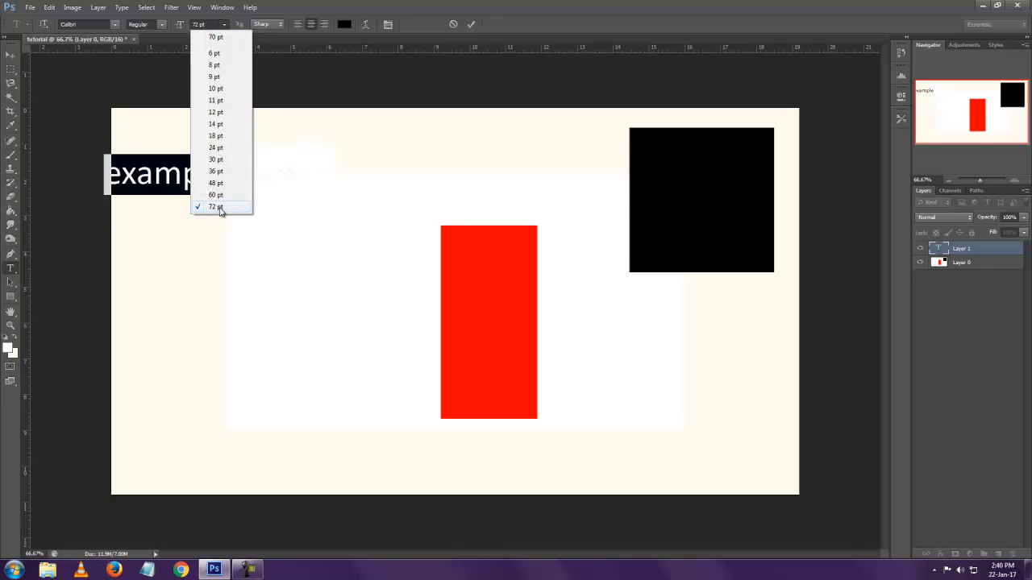
pyautogui.click(216, 207)
pyautogui.click(184, 26)
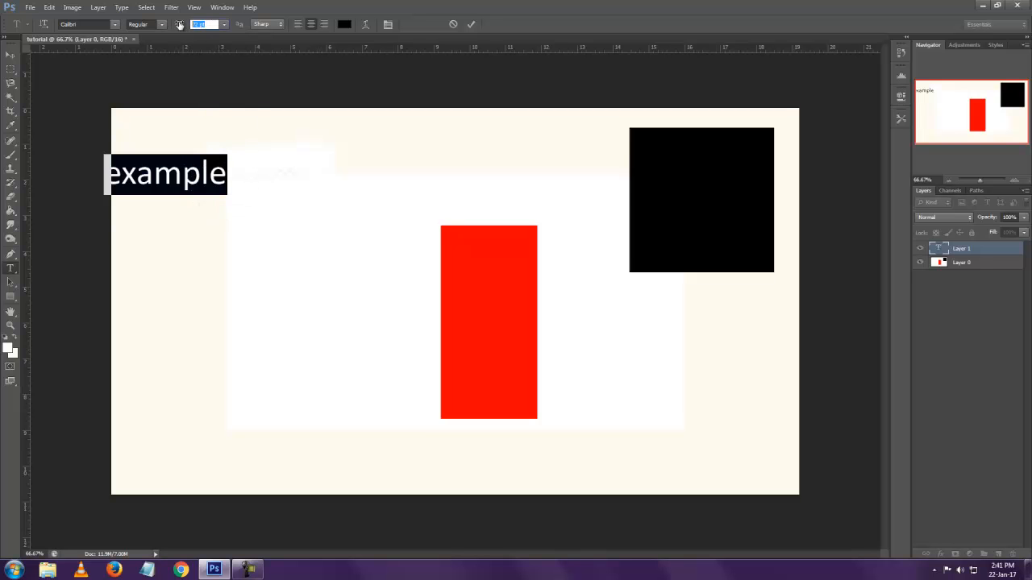
pyautogui.write('172')
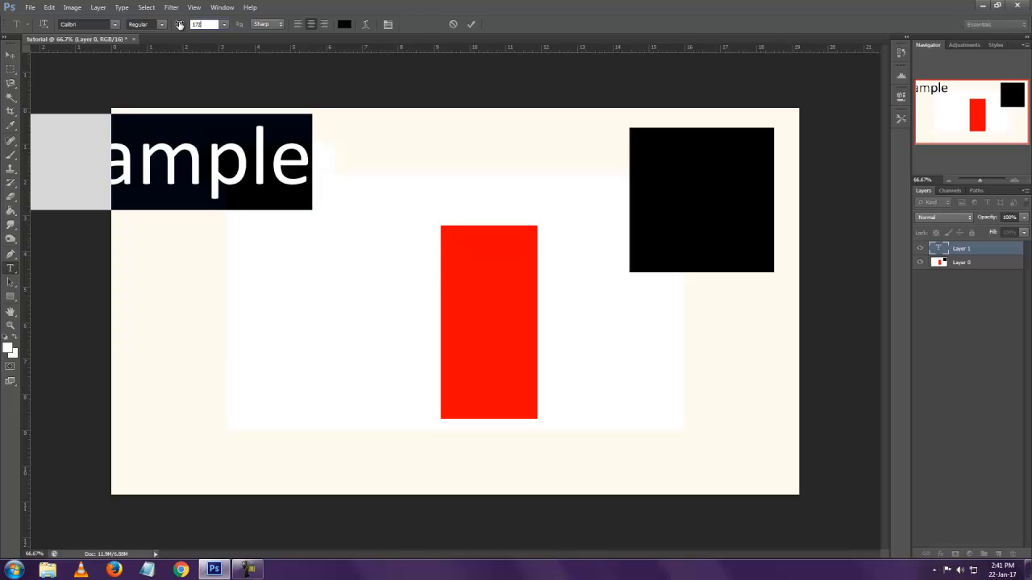
pyautogui.press('Return')
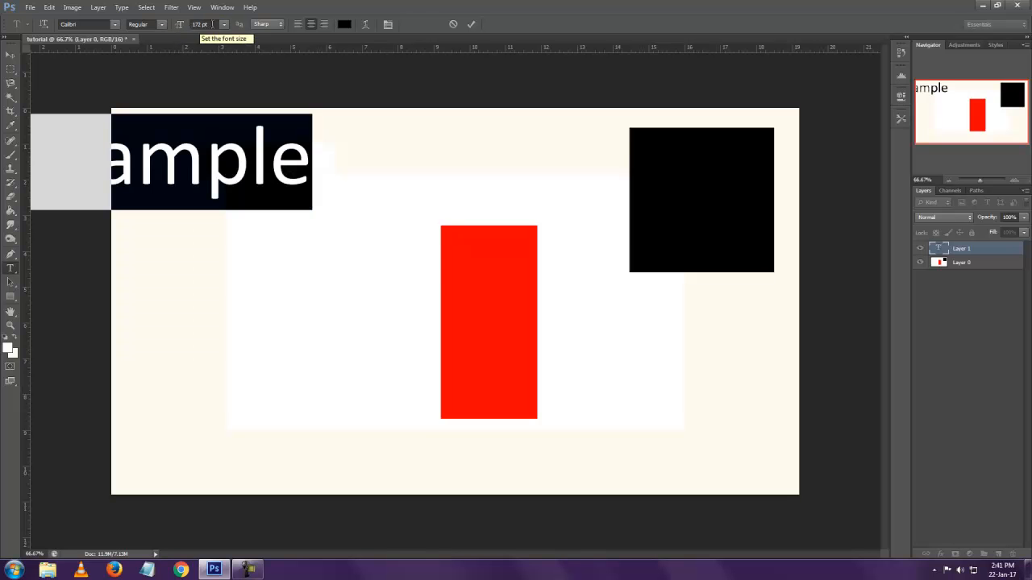
# Step: Move the "example" text right and slightly down so the whole word lies on the canvas
pyautogui.click(10, 55)
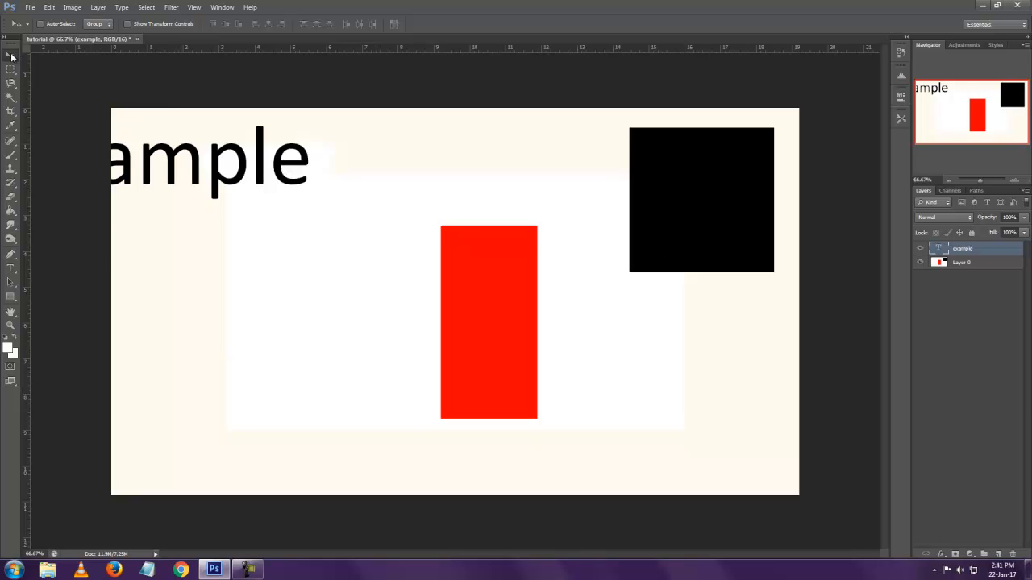
pyautogui.rightClick(224, 158)
pyautogui.click(240, 160)
pyautogui.moveTo(235, 153); pyautogui.dragTo(344, 176)
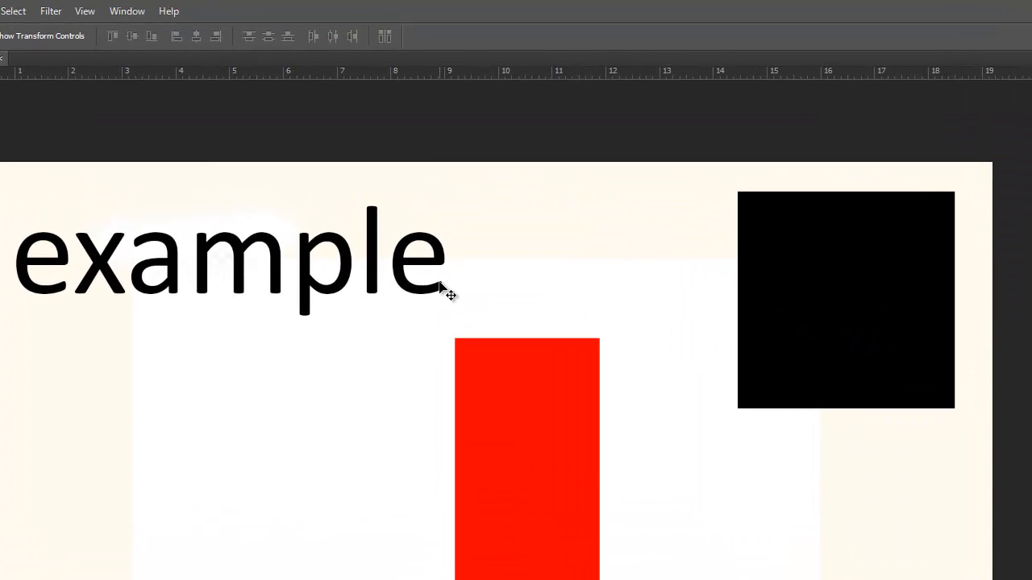
# Step: Replace the word "example" in the text layer with "Adobe Photoshop"
pyautogui.press('t')
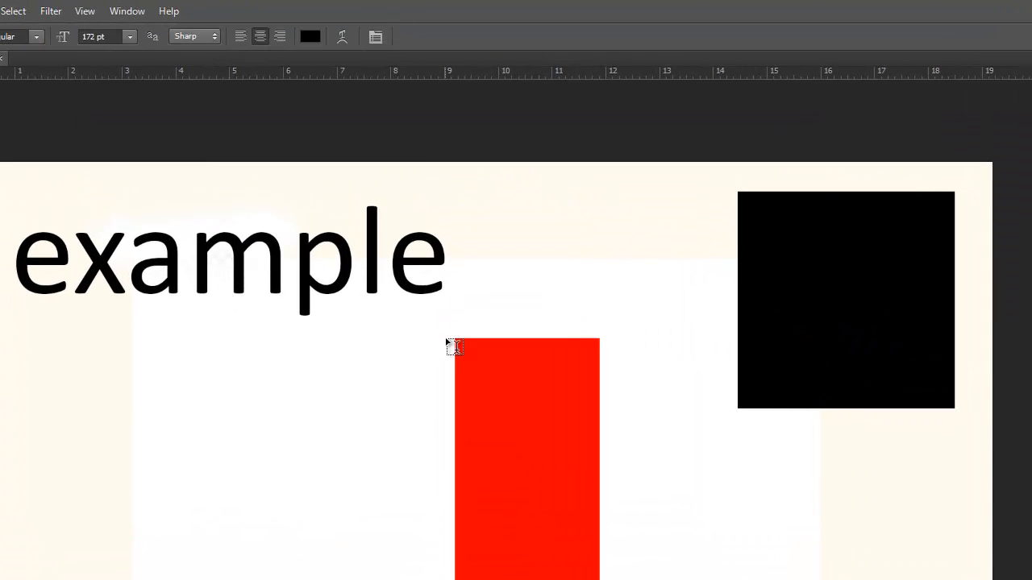
pyautogui.click(357, 258)
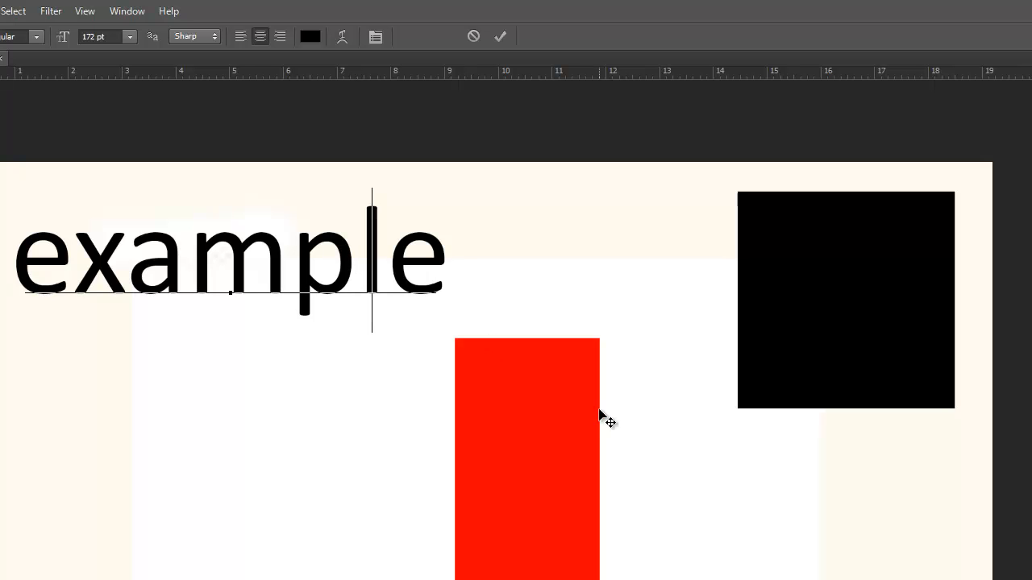
pyautogui.press('Delete')
pyautogui.press('Delete')
pyautogui.press('BackSpace')
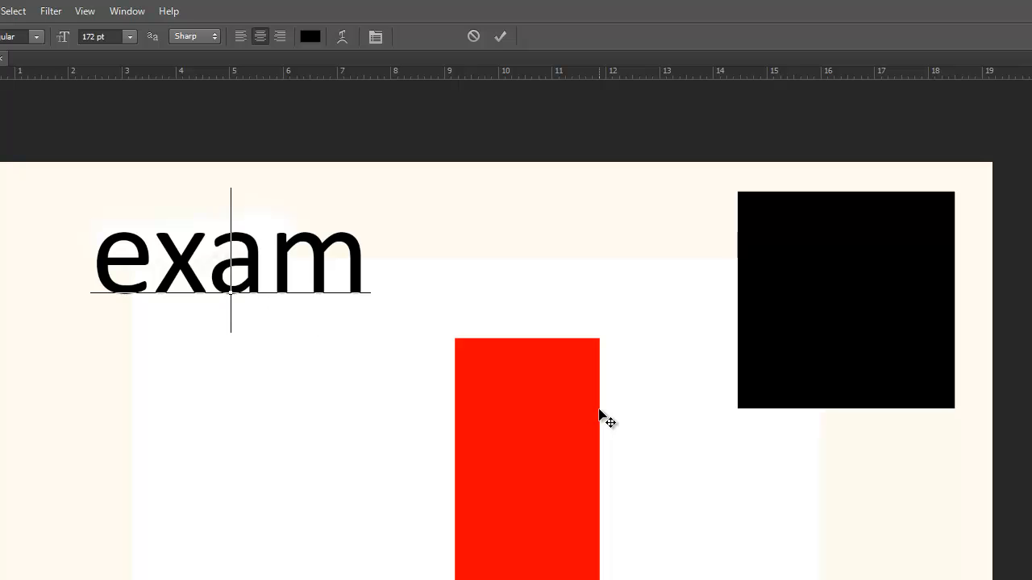
pyautogui.press('BackSpace')
pyautogui.press('BackSpace')
pyautogui.press('BackSpace')
pyautogui.press('BackSpace')
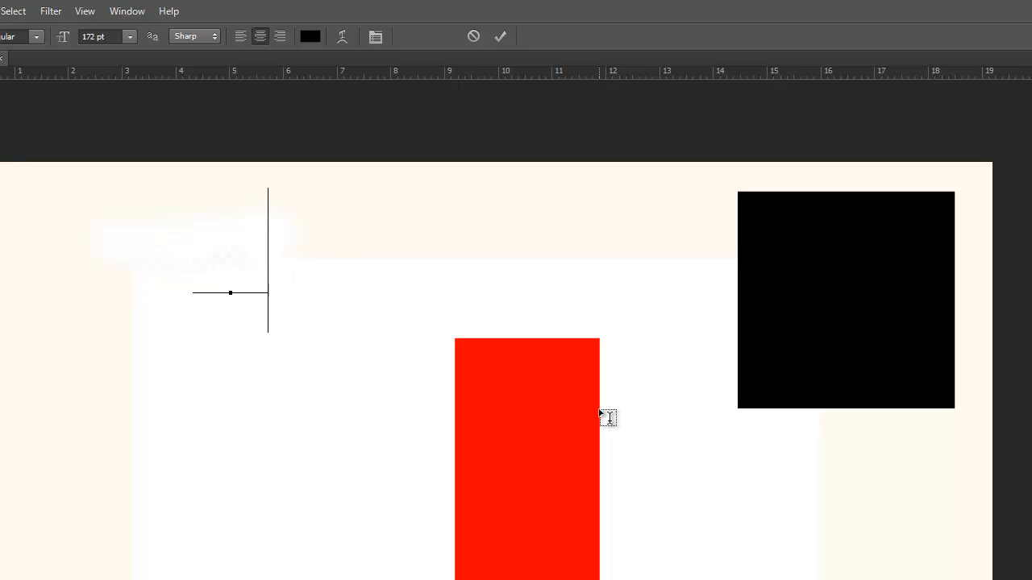
pyautogui.write('Adobe Photo')
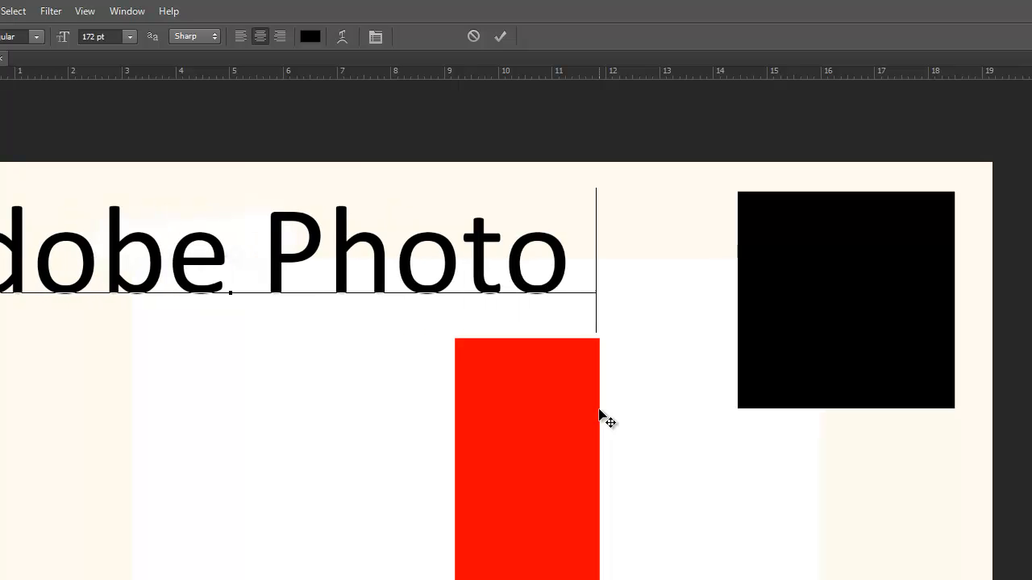
pyautogui.write('shop')
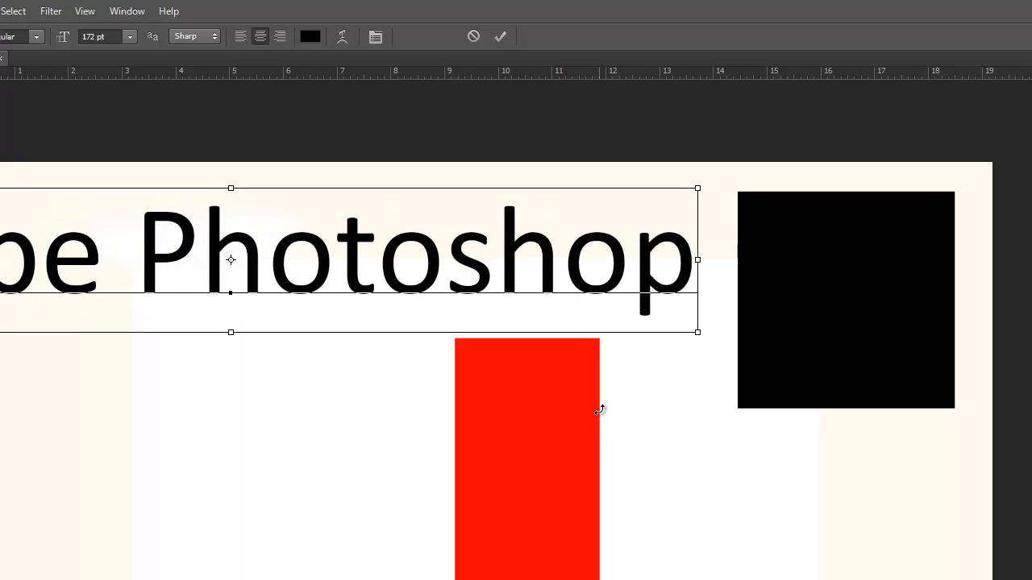
# Step: Set the font size of the whole "Adobe Photoshop" text to 150 pt
pyautogui.hotkey('ctrl', 'a')
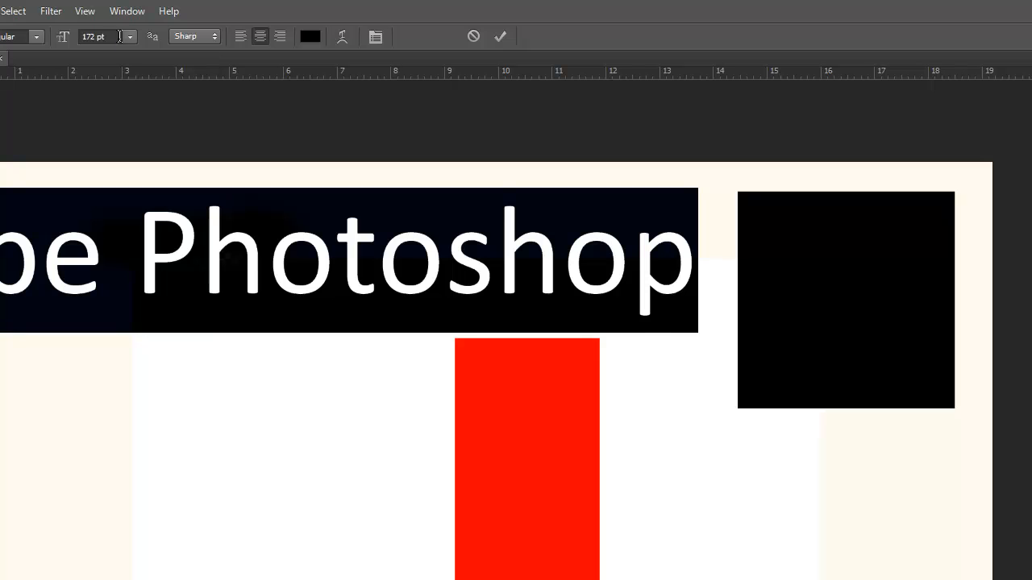
pyautogui.click(113, 36)
pyautogui.write('1')
pyautogui.write('50')
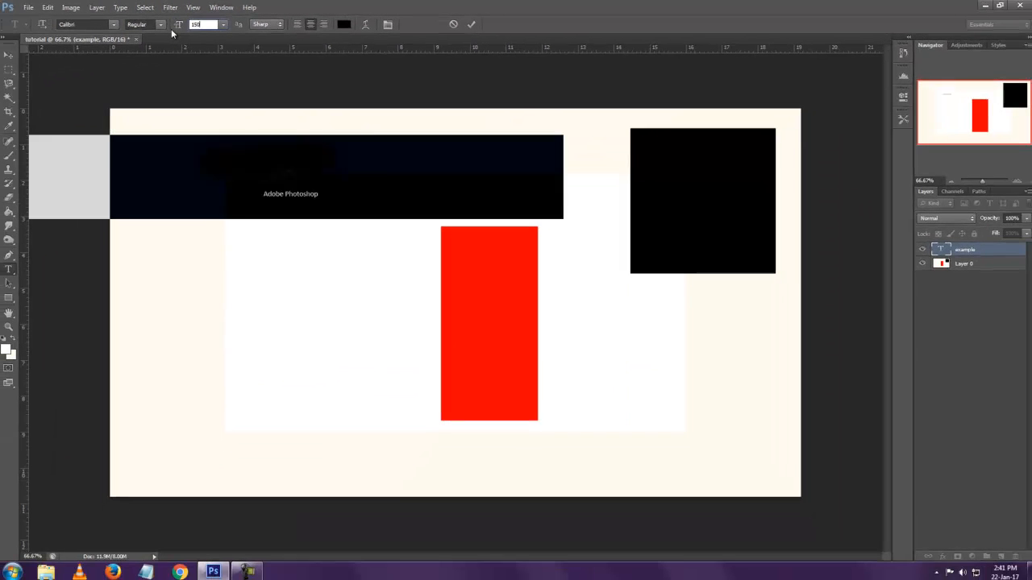
pyautogui.press('Return')
# Step: Move the "Adobe Photoshop" text below the red rectangle along the canvas's lower edge and pick its layer
pyautogui.click(11, 54)
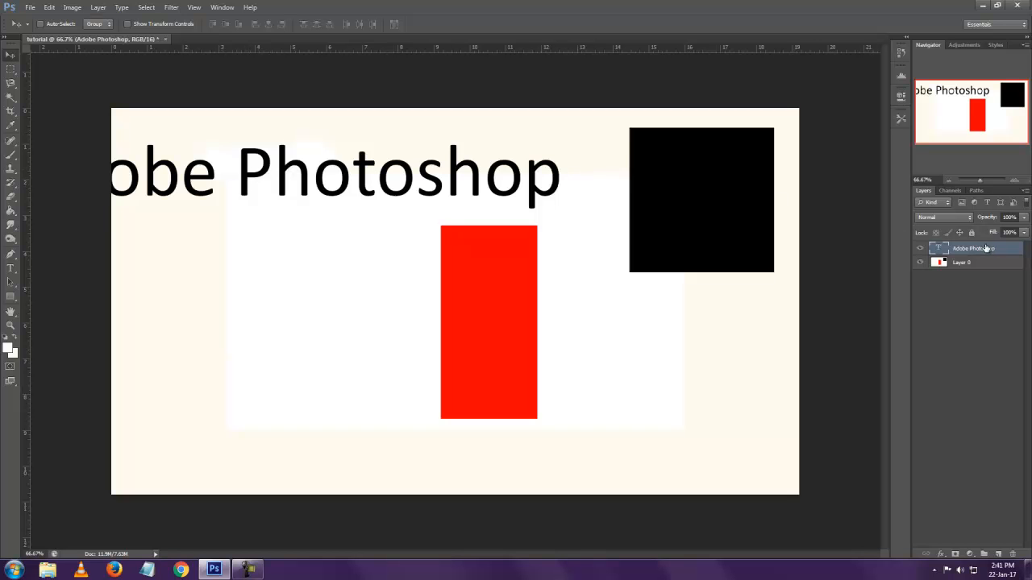
pyautogui.moveTo(284, 184); pyautogui.dragTo(423, 451)
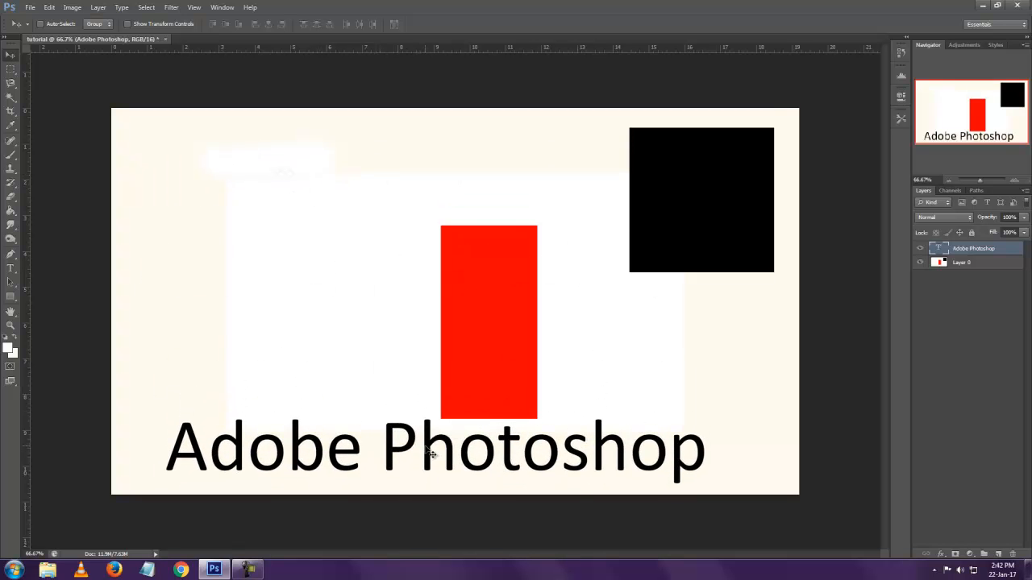
pyautogui.rightClick(431, 450)
pyautogui.click(449, 453)
# Step: Try moving Layer 0 to the right and down beneath the text, and undo the move
pyautogui.click(977, 266)
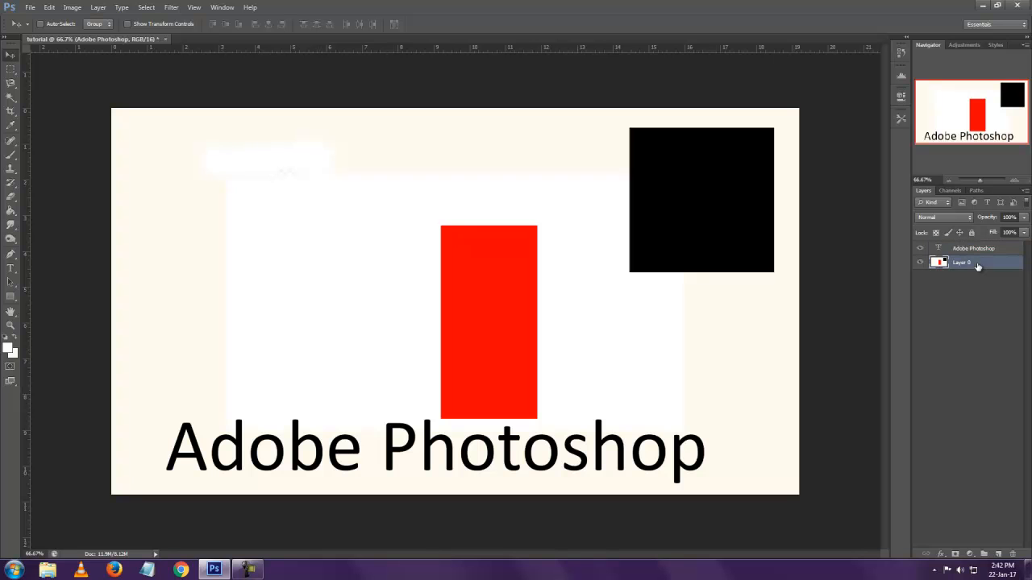
pyautogui.moveTo(547, 260); pyautogui.dragTo(745, 389)
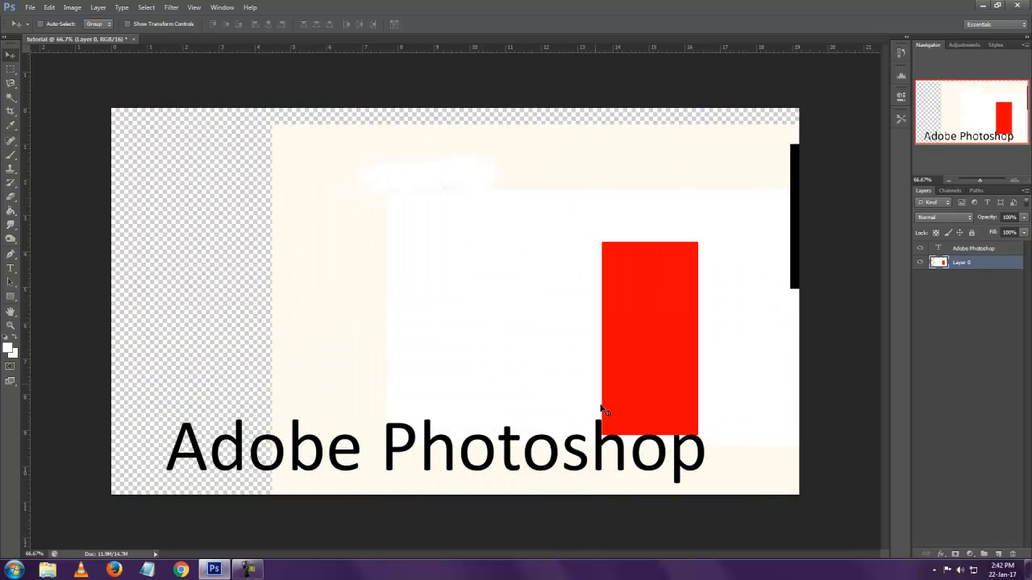
pyautogui.hotkey('ctrl', 'z')
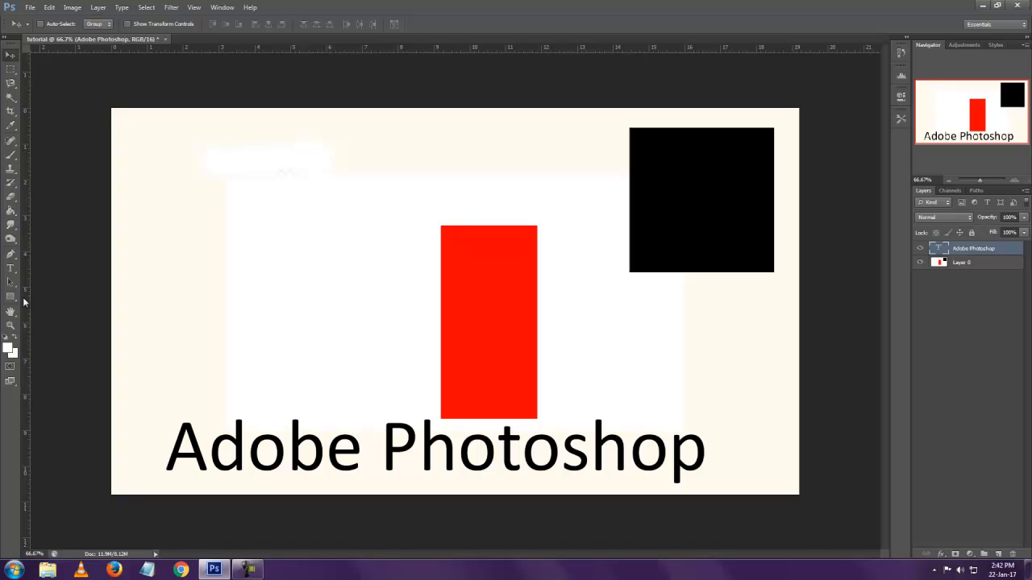
# Step: Draw a closed freehand selection with the Lasso tool inside the black square on Layer 0
pyautogui.click(10, 86)
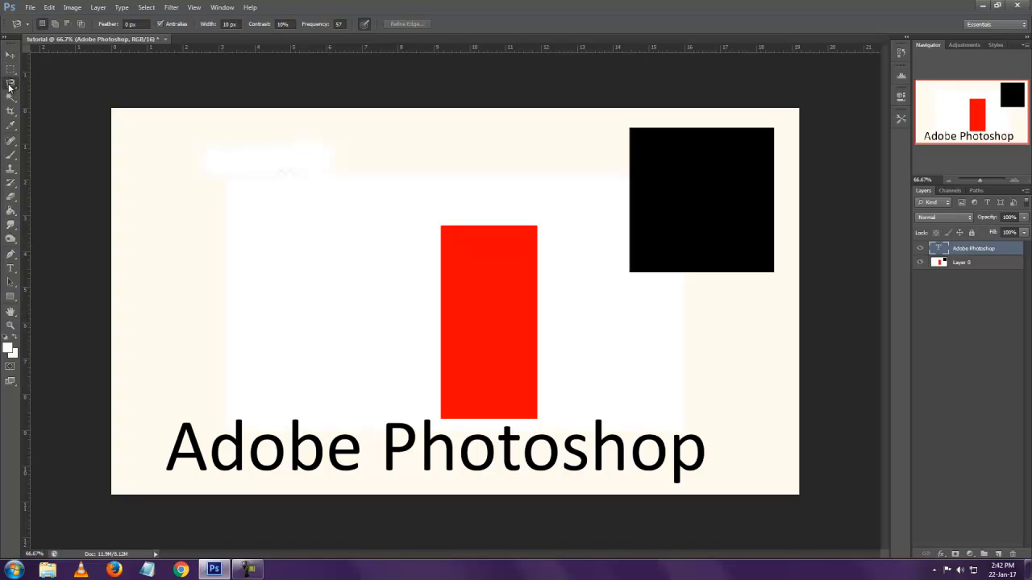
pyautogui.rightClick(17, 86)
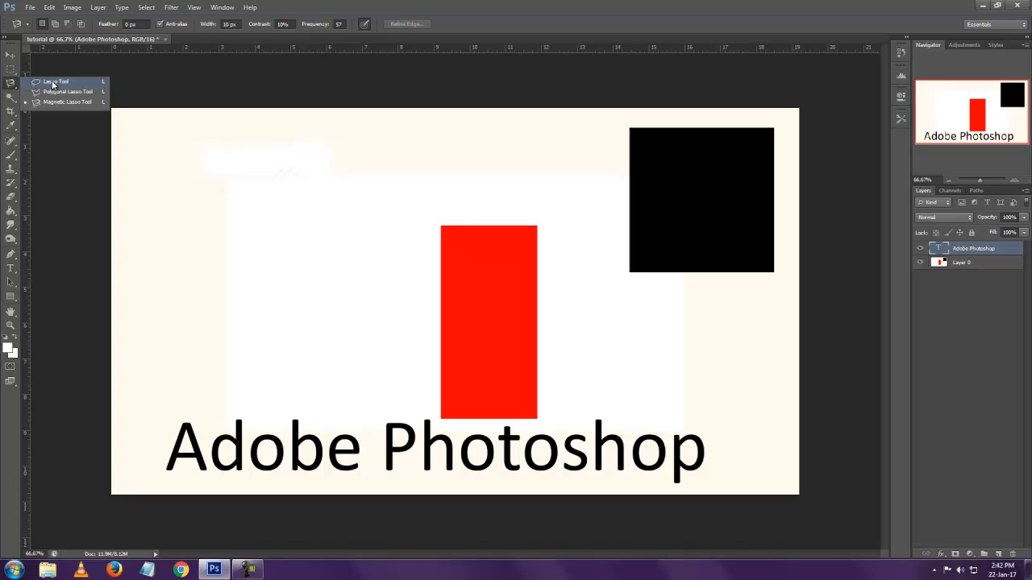
pyautogui.click(53, 84)
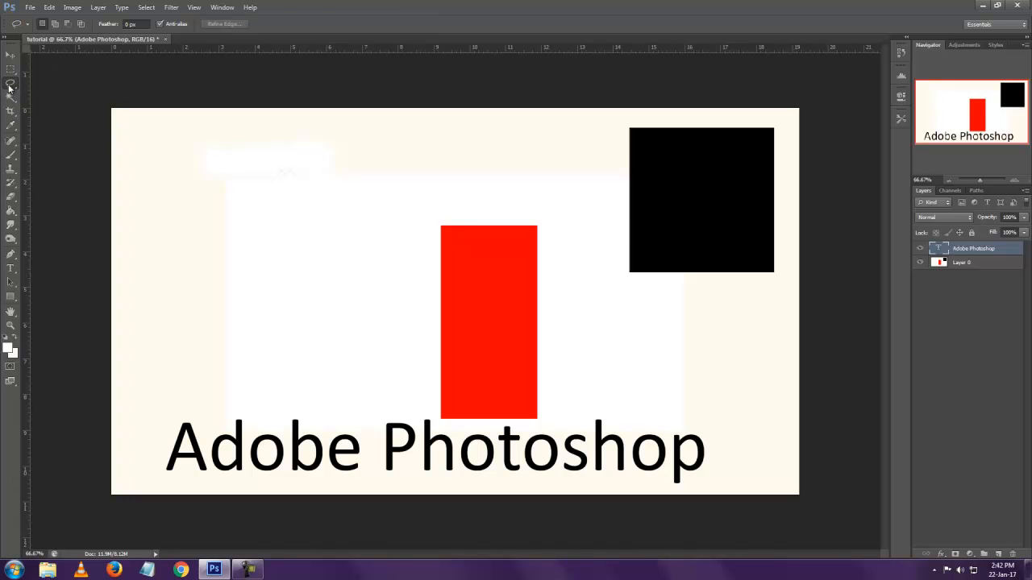
pyautogui.rightClick(11, 86)
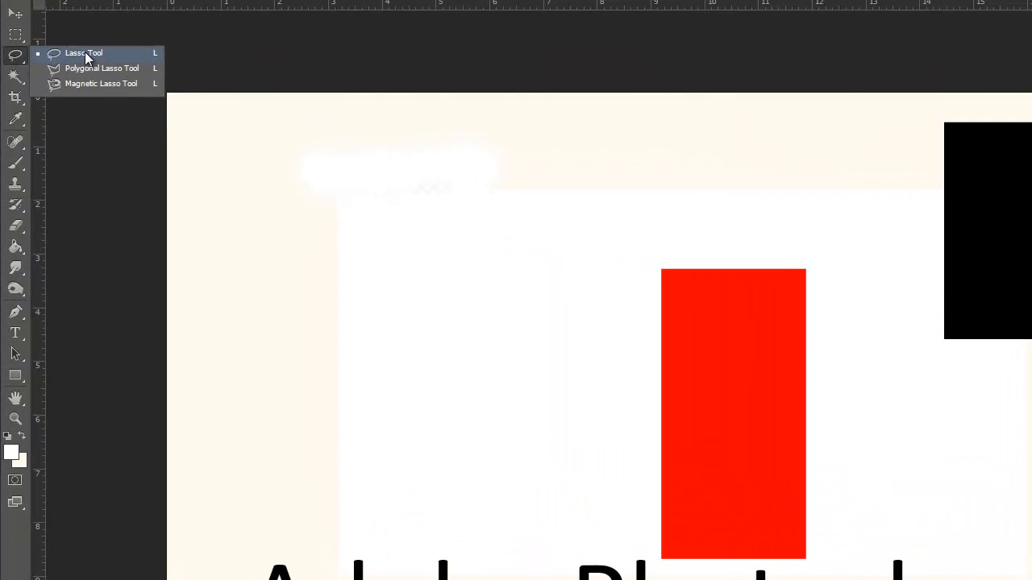
pyautogui.click(85, 53)
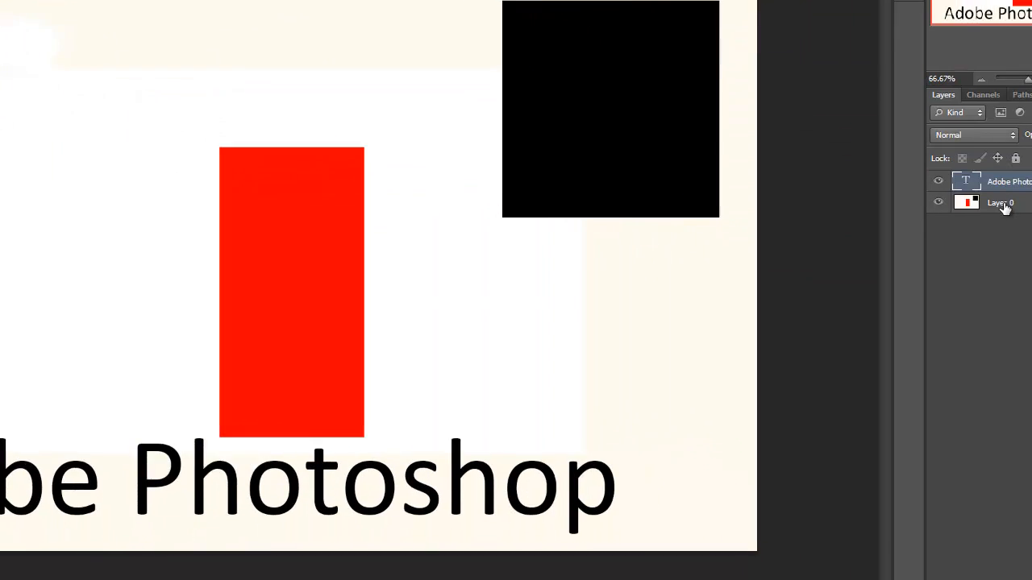
pyautogui.click(936, 188)
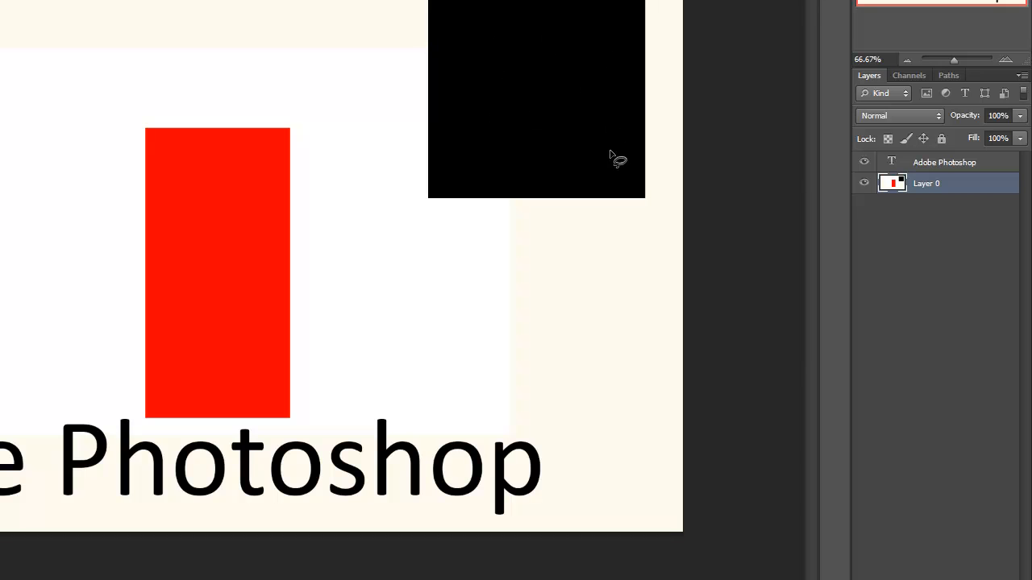
pyautogui.moveTo(480, 55)
pyautogui.mouseDown()
pyautogui.moveTo(533, 25)
pyautogui.moveTo(580, 42)
pyautogui.moveTo(588, 82)
pyautogui.moveTo(580, 122)
pyautogui.moveTo(542, 143)
pyautogui.moveTo(512, 140)
pyautogui.moveTo(484, 55)
pyautogui.mouseUp()
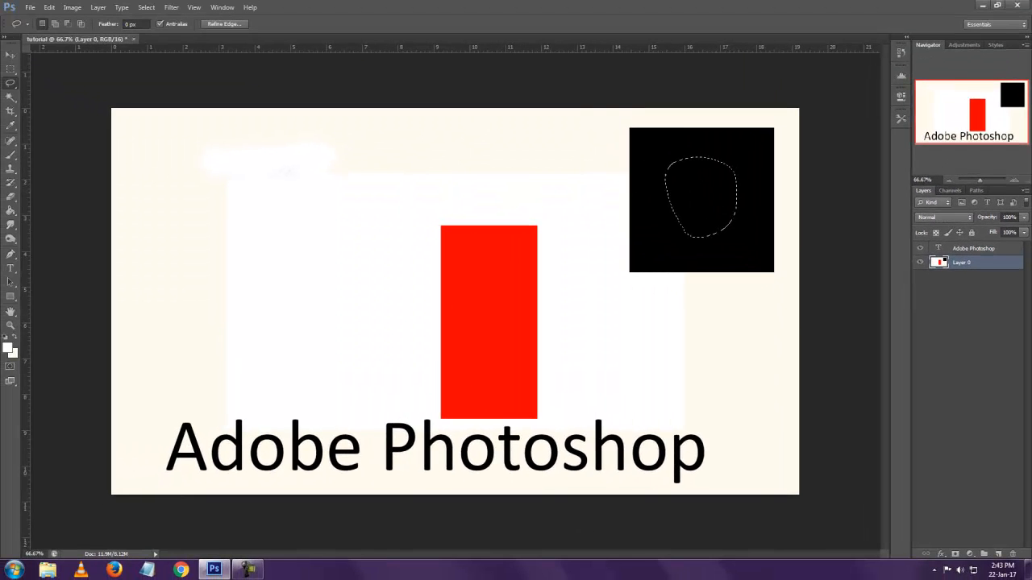
# Step: Move the selected black piece out of the square to the canvas's upper left area, and deselect it
pyautogui.click(12, 56)
pyautogui.moveTo(688, 196); pyautogui.dragTo(282, 183)
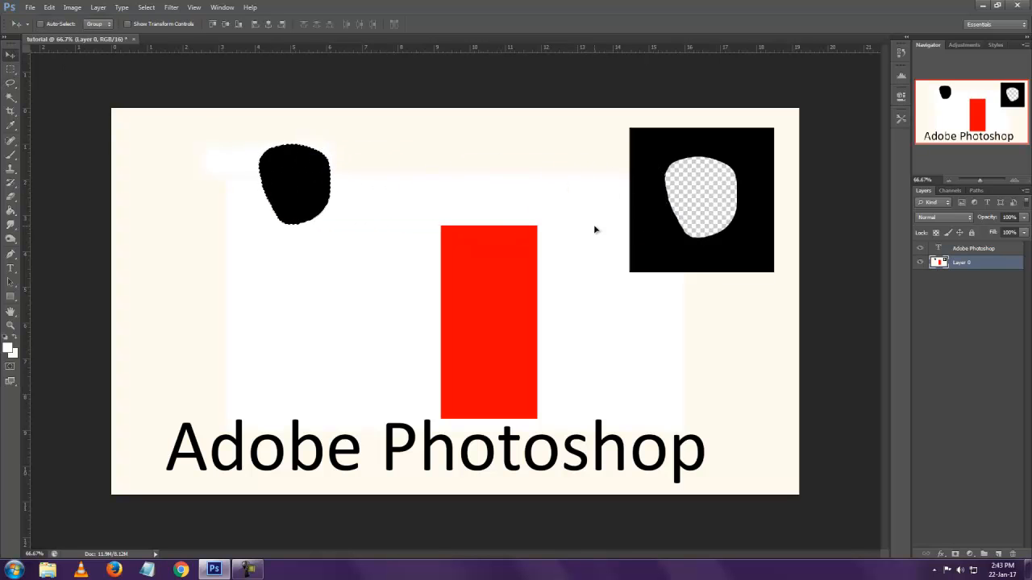
pyautogui.click(10, 69)
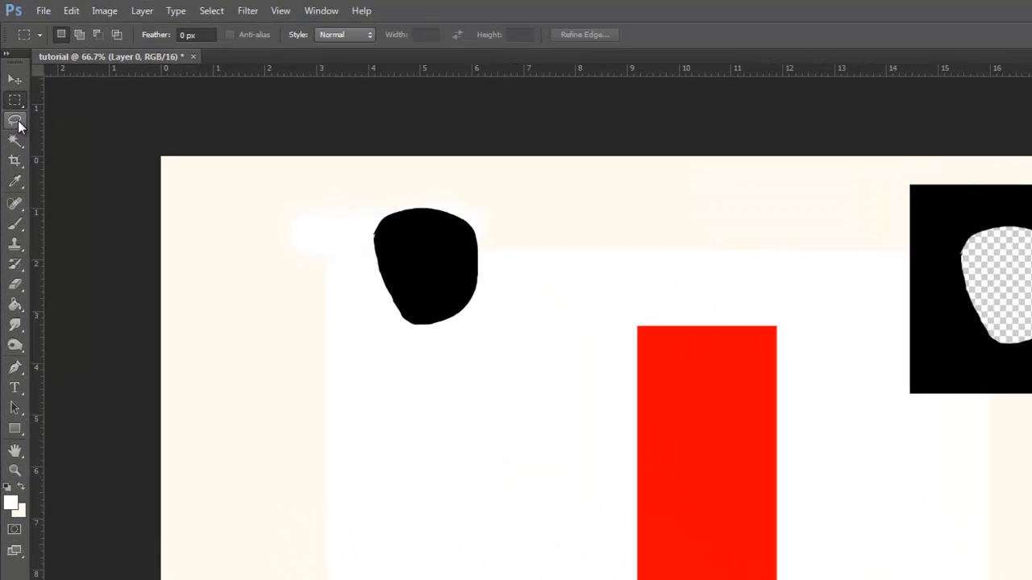
# Step: Try a freehand lasso selection around the moved black shape and a rectangular selection near it, and clear both
pyautogui.click(11, 85)
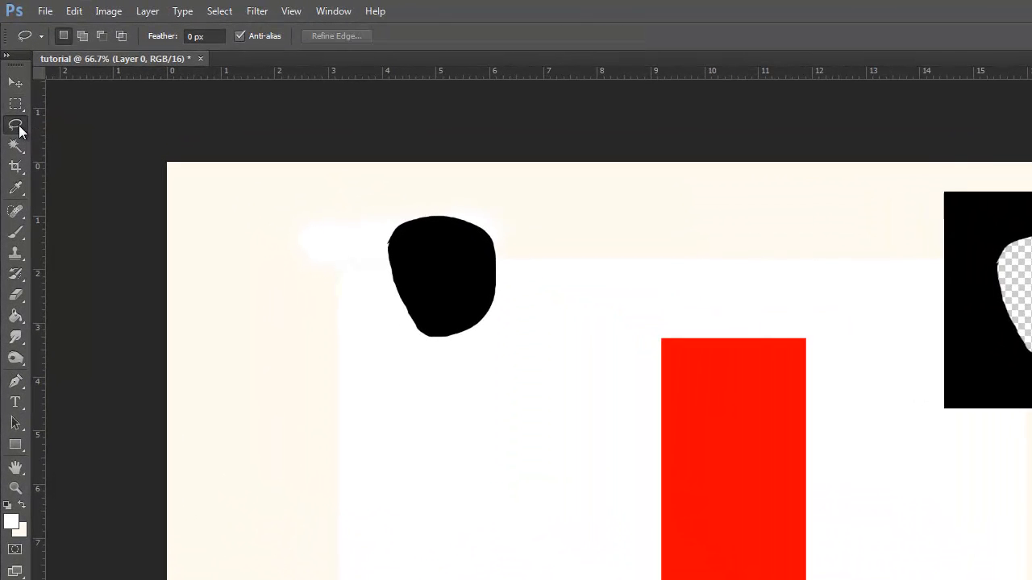
pyautogui.moveTo(389, 242)
pyautogui.mouseDown()
pyautogui.moveTo(422, 337)
pyautogui.moveTo(453, 338)
pyautogui.moveTo(488, 317)
pyautogui.moveTo(500, 281)
pyautogui.moveTo(495, 236)
pyautogui.moveTo(433, 210)
pyautogui.moveTo(390, 246)
pyautogui.mouseUp()
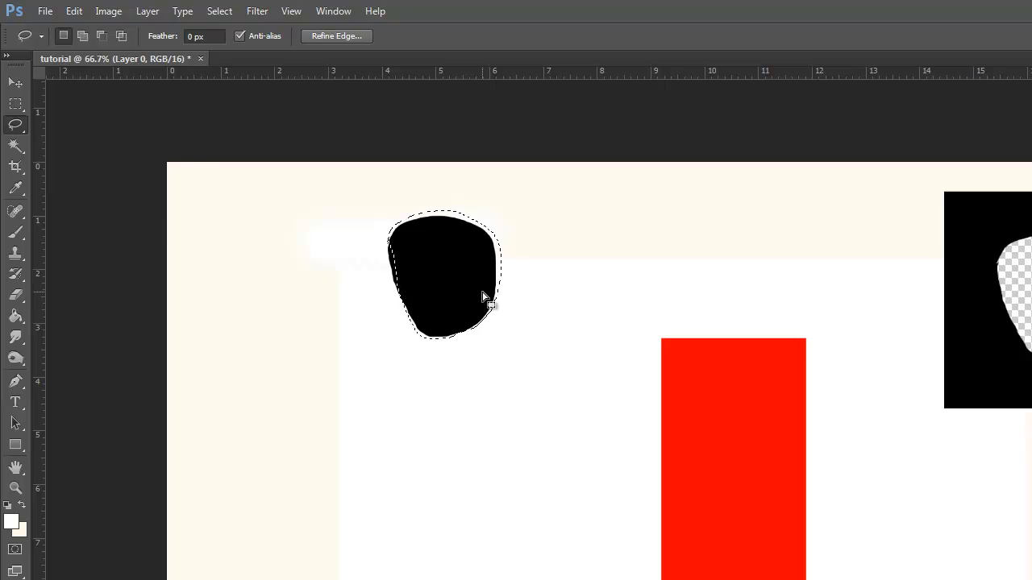
pyautogui.click(15, 104)
pyautogui.click(261, 232)
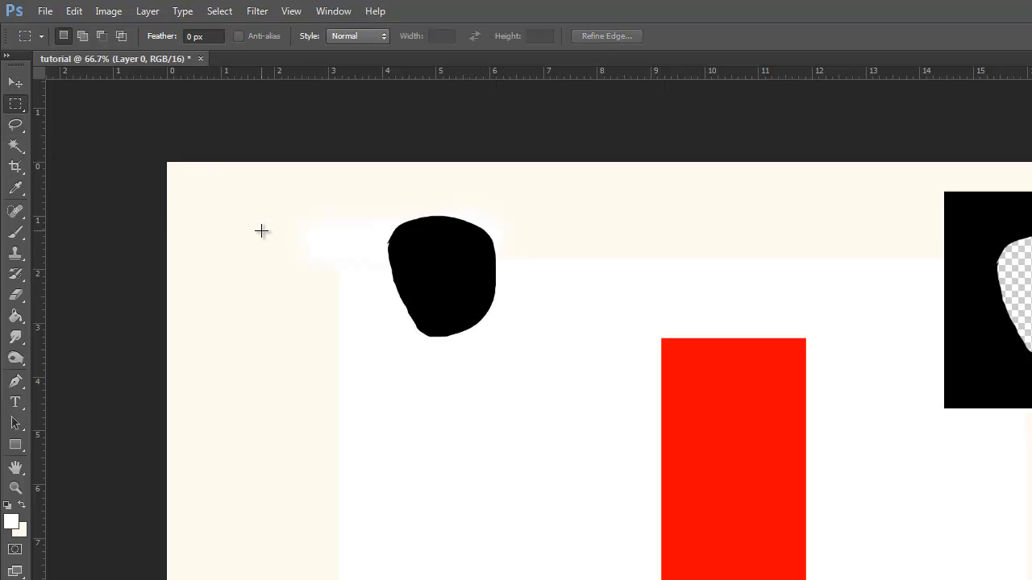
pyautogui.moveTo(368, 198); pyautogui.dragTo(320, 263)
pyautogui.click(583, 248)
# Step: Select an elliptical area inside the red rectangle and move that red piece below and to the left of the black shape
pyautogui.rightClick(18, 105)
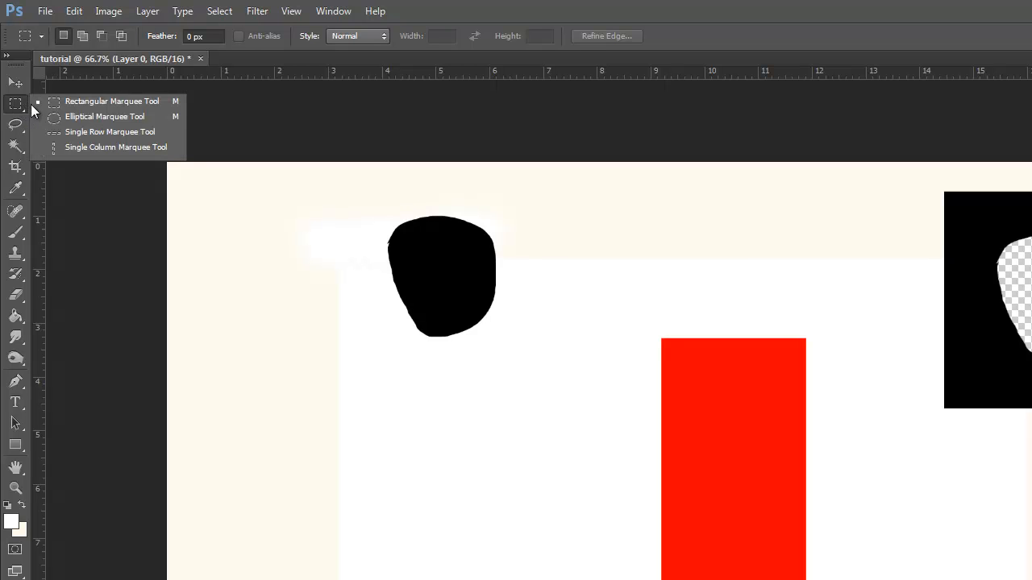
pyautogui.click(118, 117)
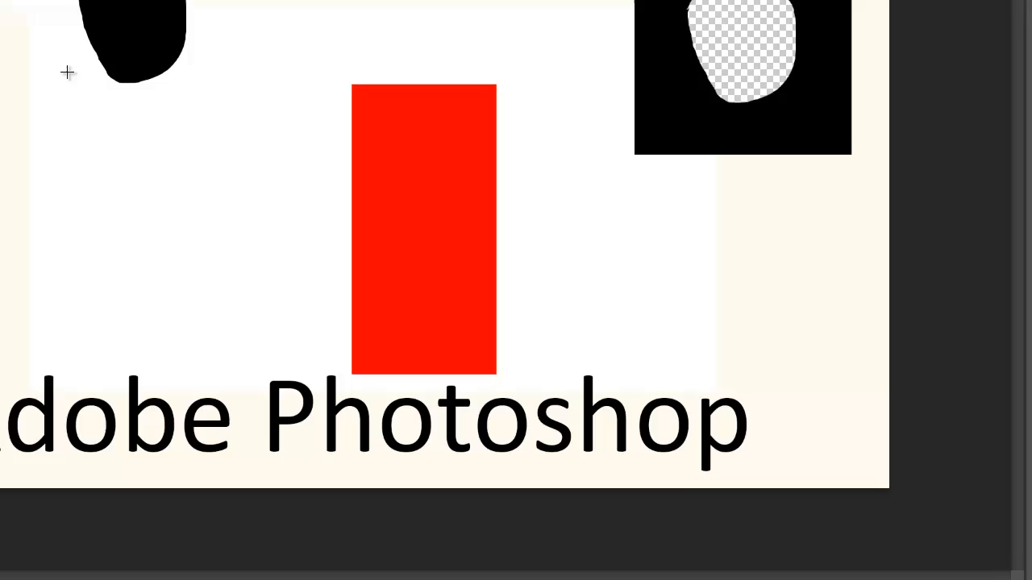
pyautogui.moveTo(281, 240); pyautogui.dragTo(615, 491)
pyautogui.moveTo(383, 303); pyautogui.dragTo(384, 343)
pyautogui.hotkey('ctrl', 'd')
pyautogui.moveTo(391, 171); pyautogui.dragTo(475, 269)
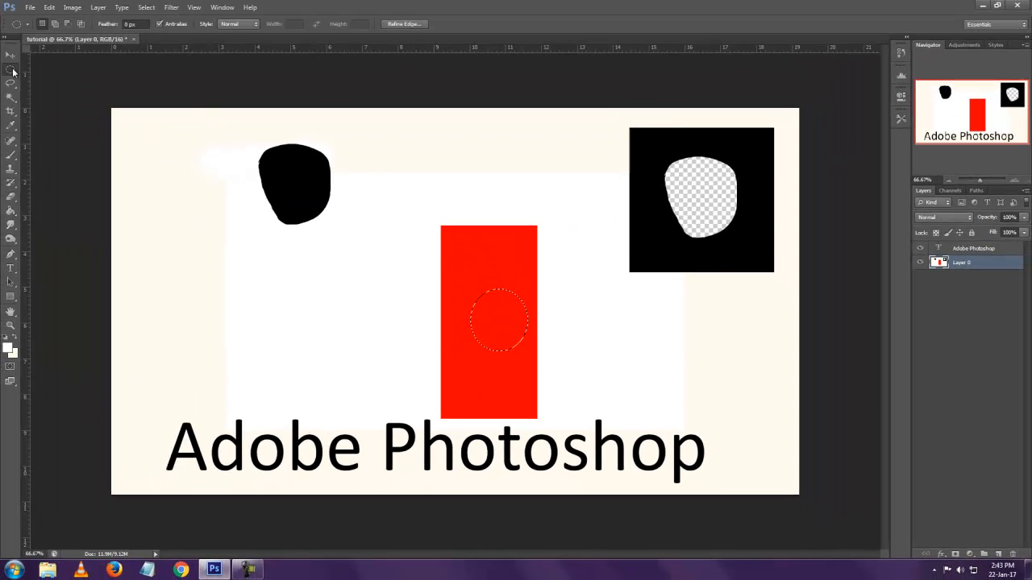
pyautogui.moveTo(498, 328); pyautogui.dragTo(238, 270)
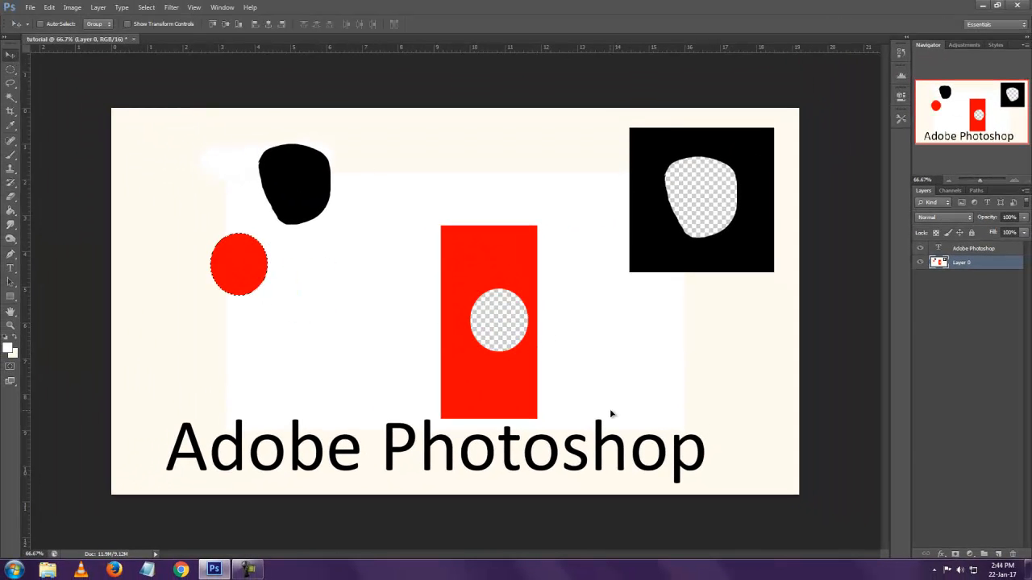
# Step: Try freehand lasso selections over the top of the red rectangle and below the black square, and clear them
pyautogui.moveTo(9, 71); pyautogui.dragTo(58, 77)
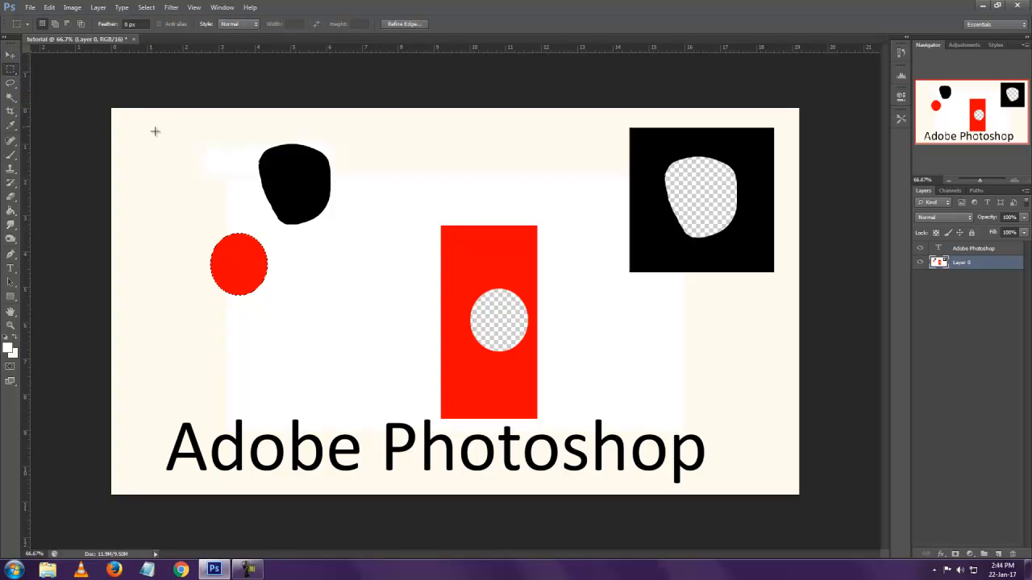
pyautogui.click(11, 82)
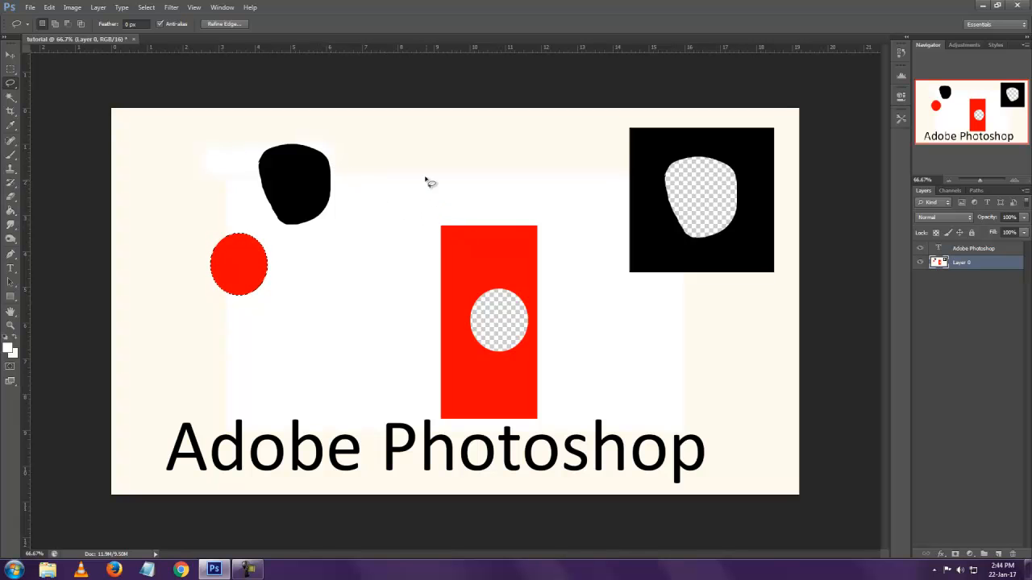
pyautogui.moveTo(403, 171)
pyautogui.mouseDown()
pyautogui.moveTo(379, 253)
pyautogui.moveTo(480, 172)
pyautogui.moveTo(388, 236)
pyautogui.moveTo(459, 261)
pyautogui.moveTo(539, 139)
pyautogui.moveTo(389, 164)
pyautogui.moveTo(419, 200)
pyautogui.mouseUp()
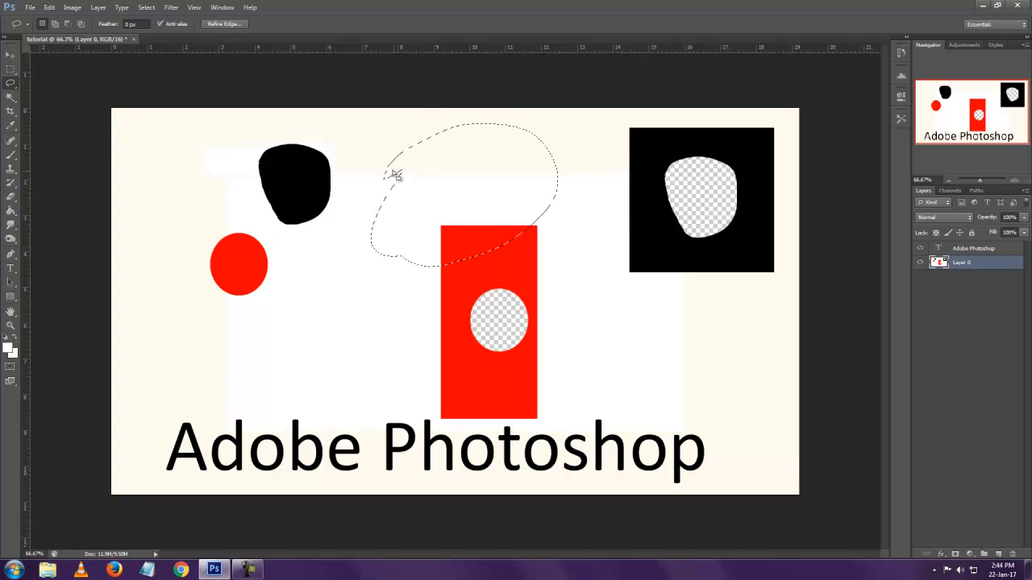
pyautogui.click(540, 281)
pyautogui.moveTo(550, 295)
pyautogui.mouseDown()
pyautogui.moveTo(625, 328)
pyautogui.moveTo(528, 260)
pyautogui.moveTo(555, 300)
pyautogui.mouseUp()
pyautogui.moveTo(695, 372); pyautogui.dragTo(629, 392)
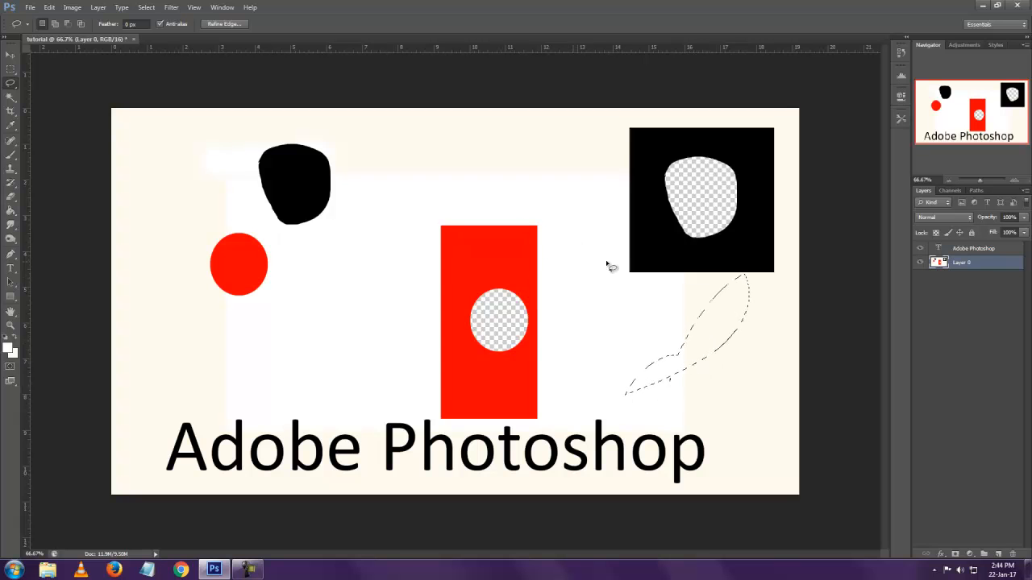
pyautogui.click(568, 212)
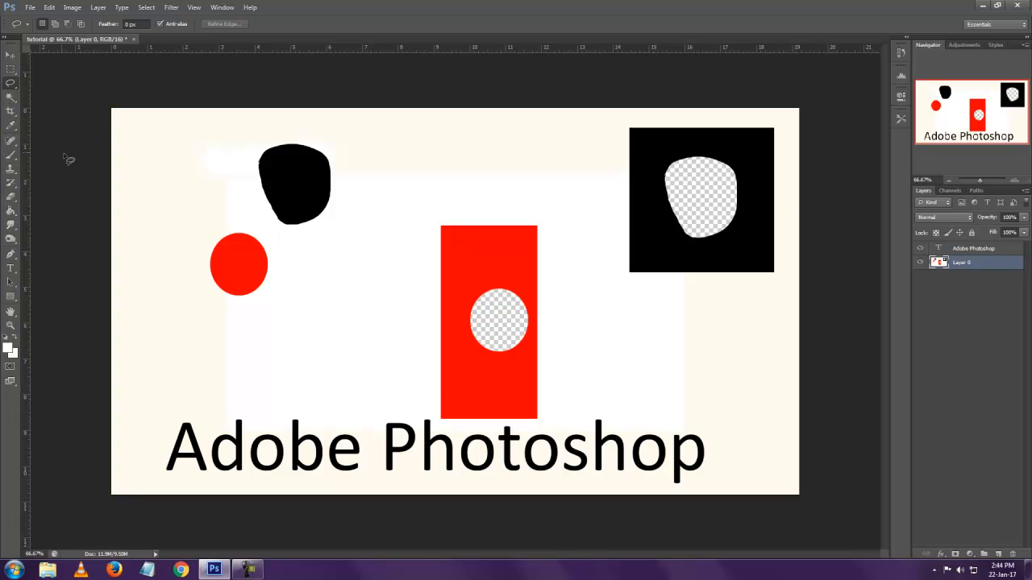
# Step: Set the foreground color to red ff0000 and paint over the hole in the red rectangle with the Brush
pyautogui.press('b')
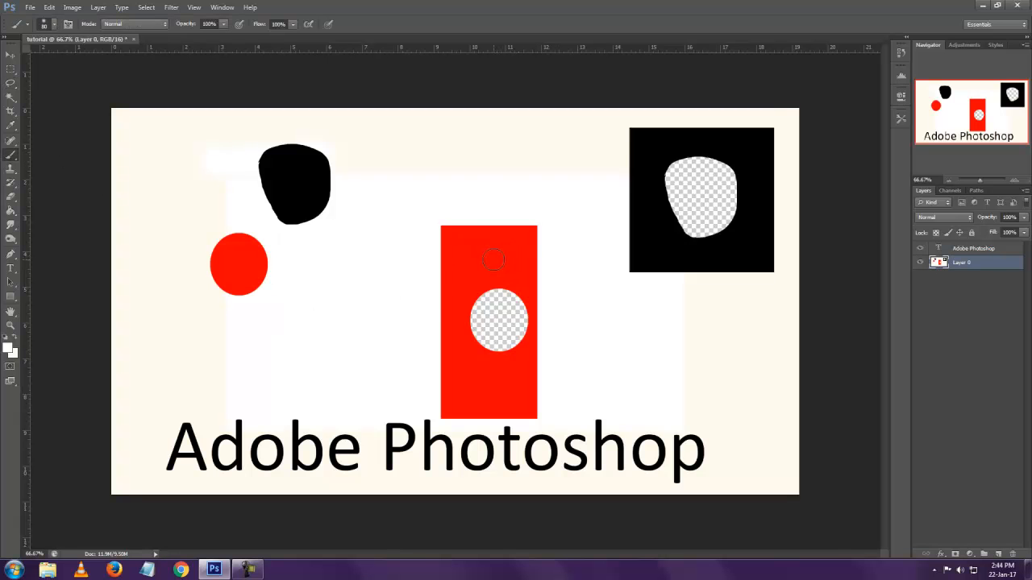
pyautogui.click(8, 353)
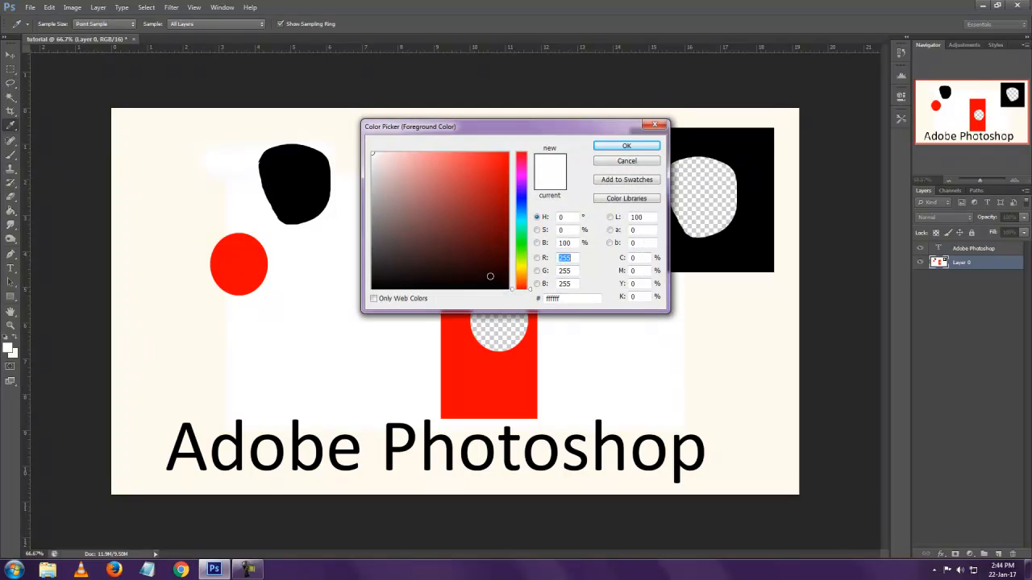
pyautogui.click(472, 363)
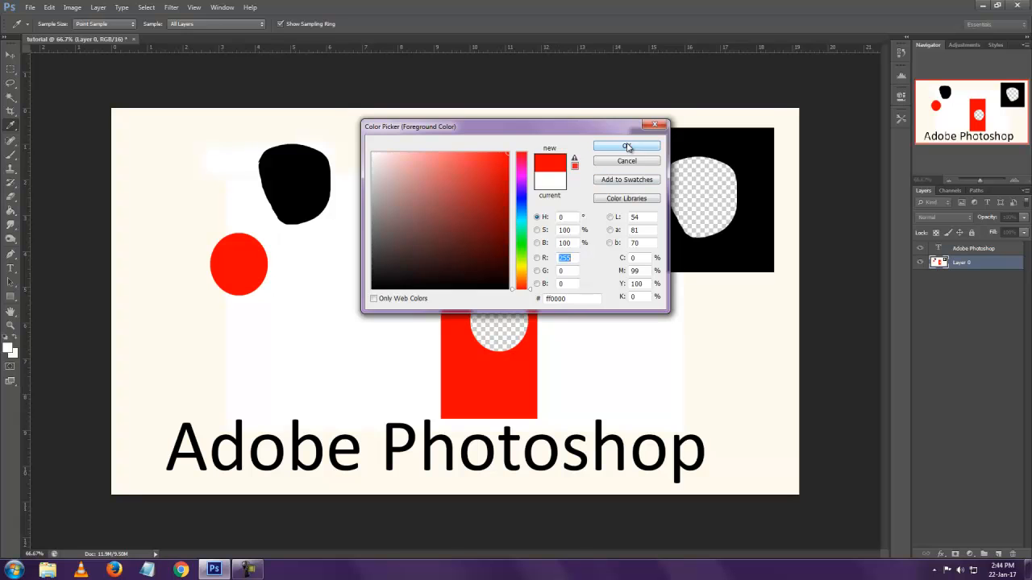
pyautogui.click(628, 147)
pyautogui.moveTo(490, 300)
pyautogui.mouseDown()
pyautogui.moveTo(478, 309)
pyautogui.moveTo(493, 321)
pyautogui.moveTo(506, 302)
pyautogui.moveTo(522, 311)
pyautogui.moveTo(512, 339)
pyautogui.moveTo(516, 328)
pyautogui.mouseUp()
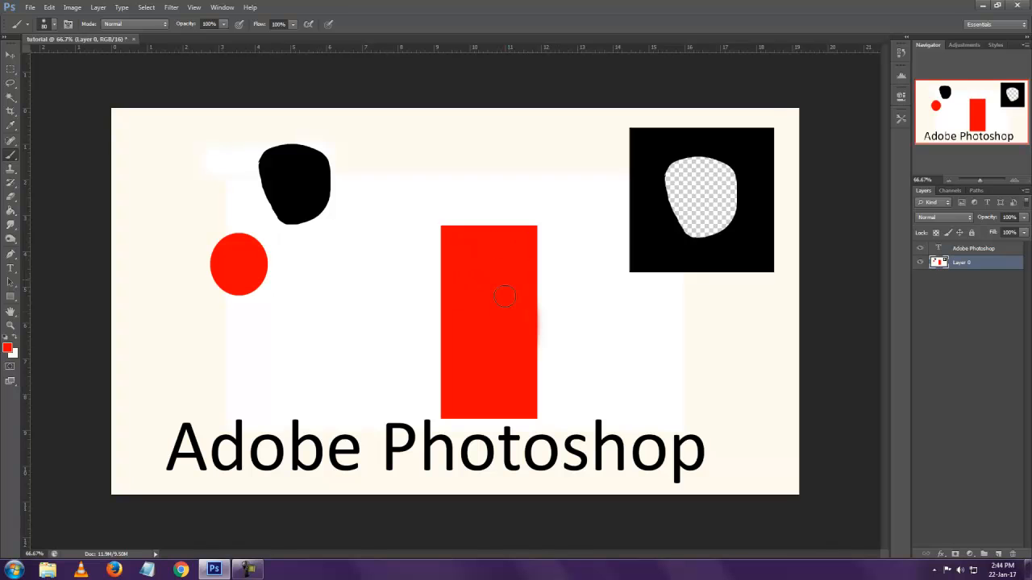
# Step: Set the foreground color to black and fill the hole in the black square with the Paint Bucket
pyautogui.press('g')
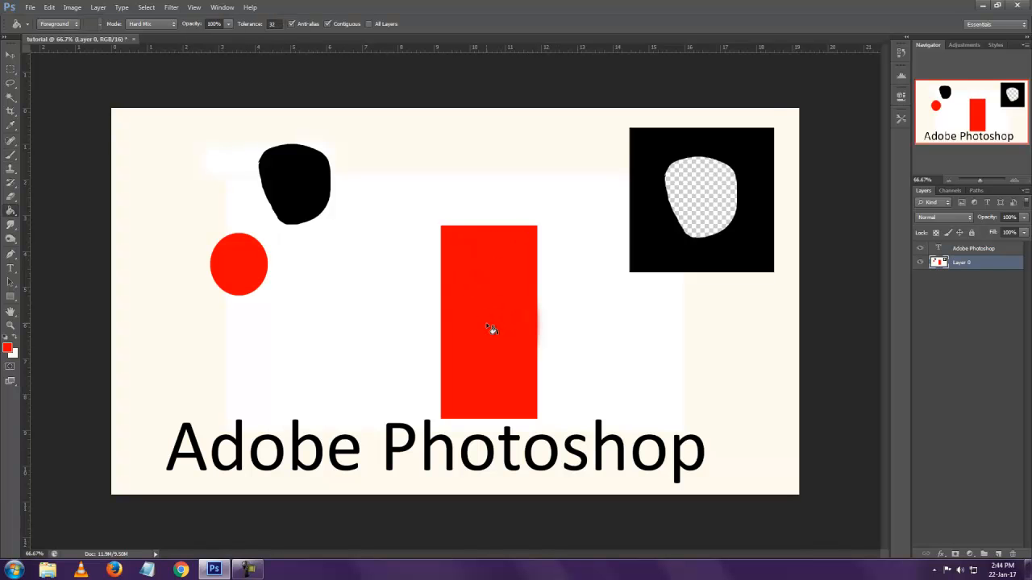
pyautogui.click(8, 349)
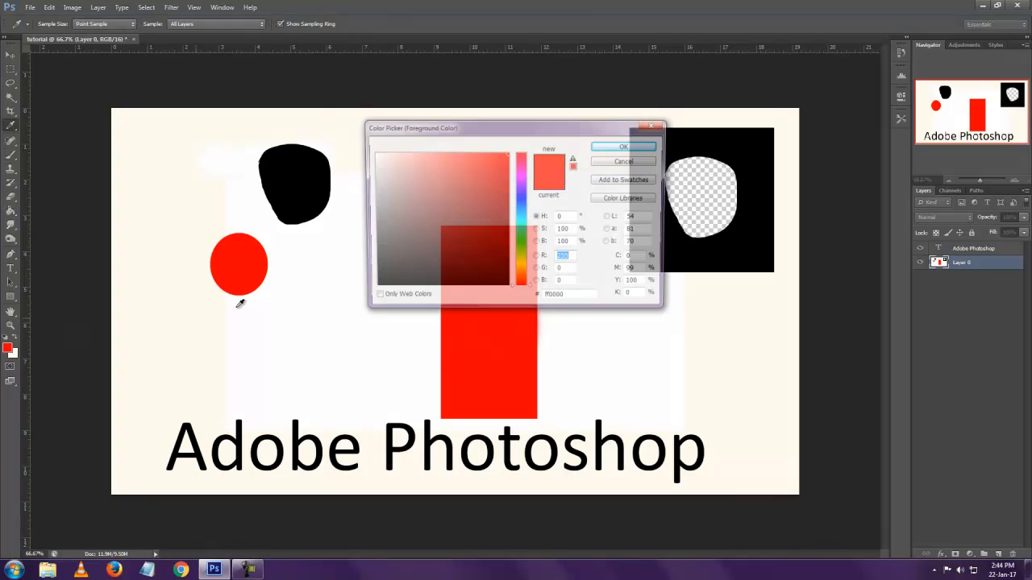
pyautogui.write('0')
pyautogui.click(622, 147)
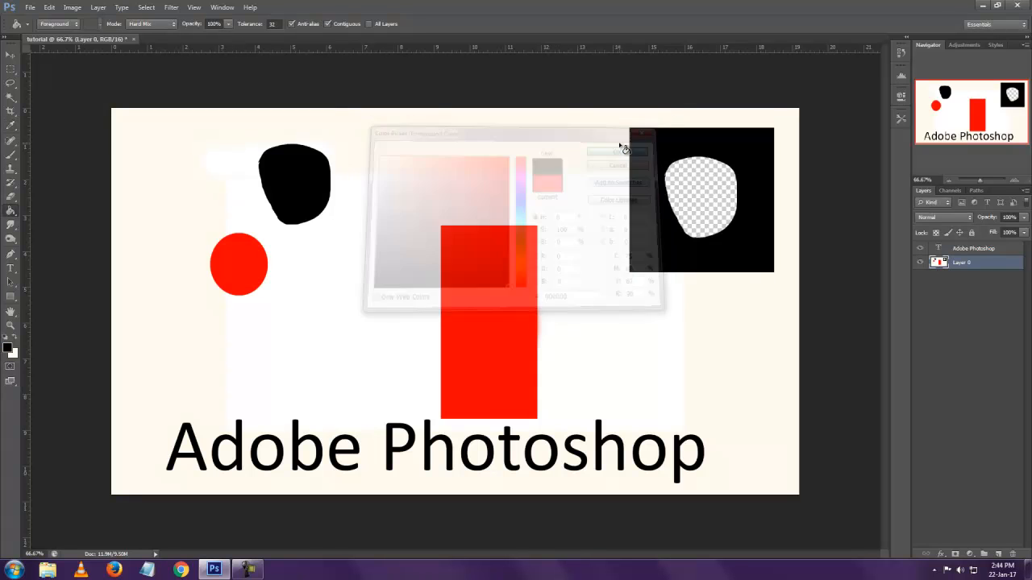
pyautogui.click(678, 174)
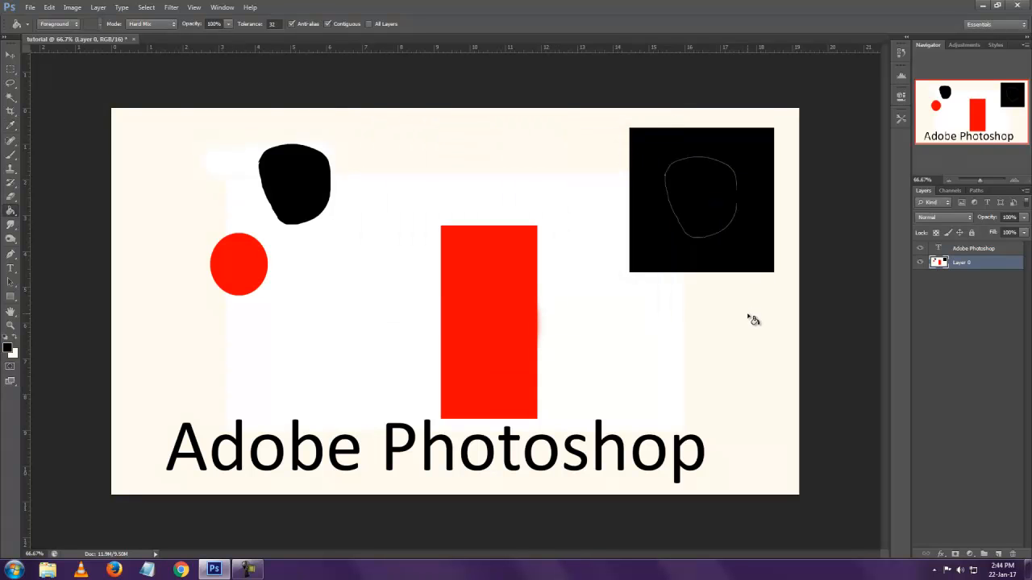
# Step: Paint black over the remaining thin outline inside the black square on Layer 0 with the Brush
pyautogui.click(10, 69)
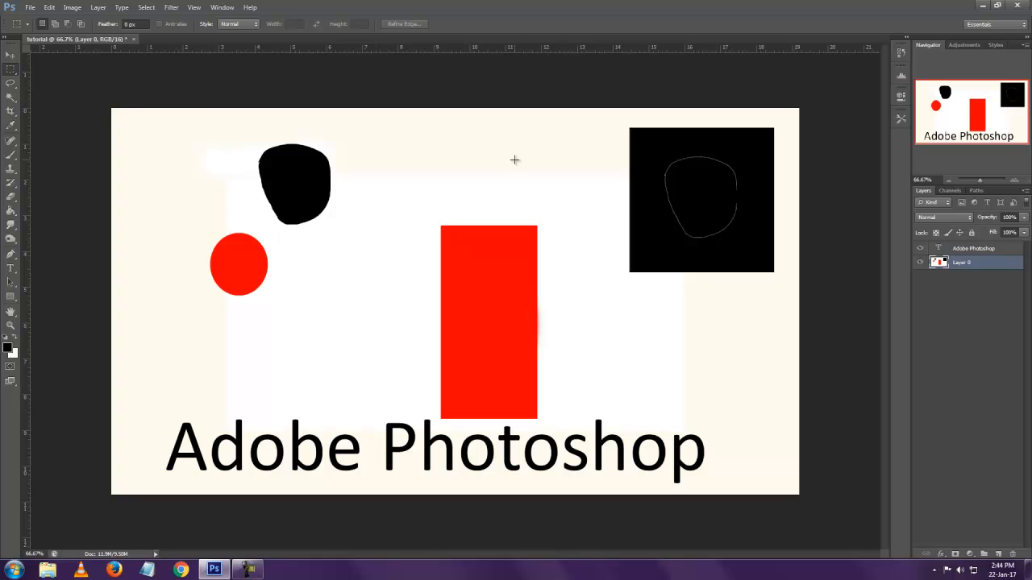
pyautogui.click(11, 55)
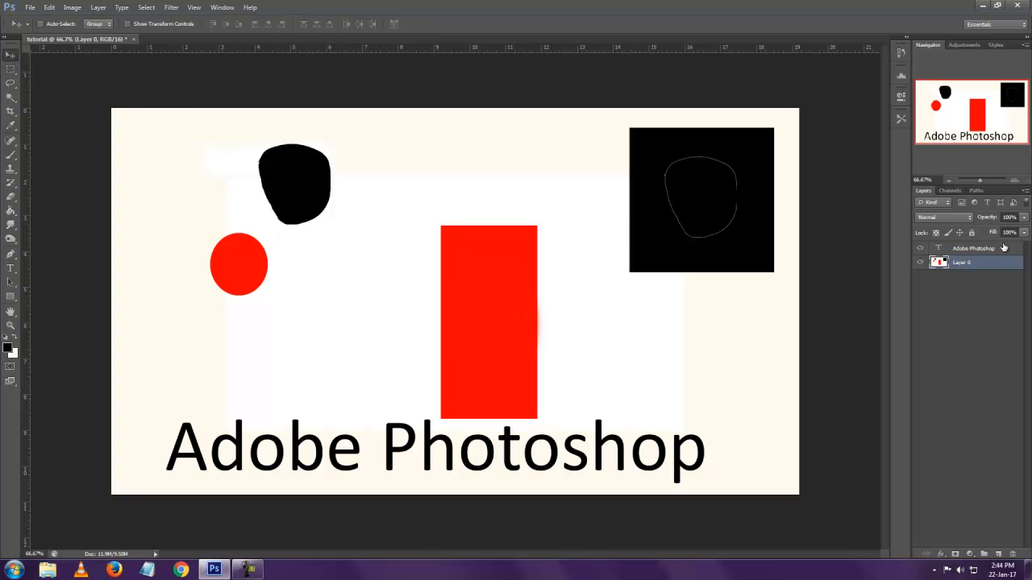
pyautogui.click(1004, 249)
pyautogui.click(1007, 267)
pyautogui.press('b')
pyautogui.moveTo(679, 185)
pyautogui.mouseDown()
pyautogui.moveTo(678, 163)
pyautogui.moveTo(671, 180)
pyautogui.moveTo(671, 168)
pyautogui.moveTo(666, 197)
pyautogui.moveTo(695, 240)
pyautogui.moveTo(690, 232)
pyautogui.moveTo(724, 221)
pyautogui.moveTo(735, 193)
pyautogui.moveTo(727, 214)
pyautogui.moveTo(733, 208)
pyautogui.moveTo(691, 164)
pyautogui.mouseUp()
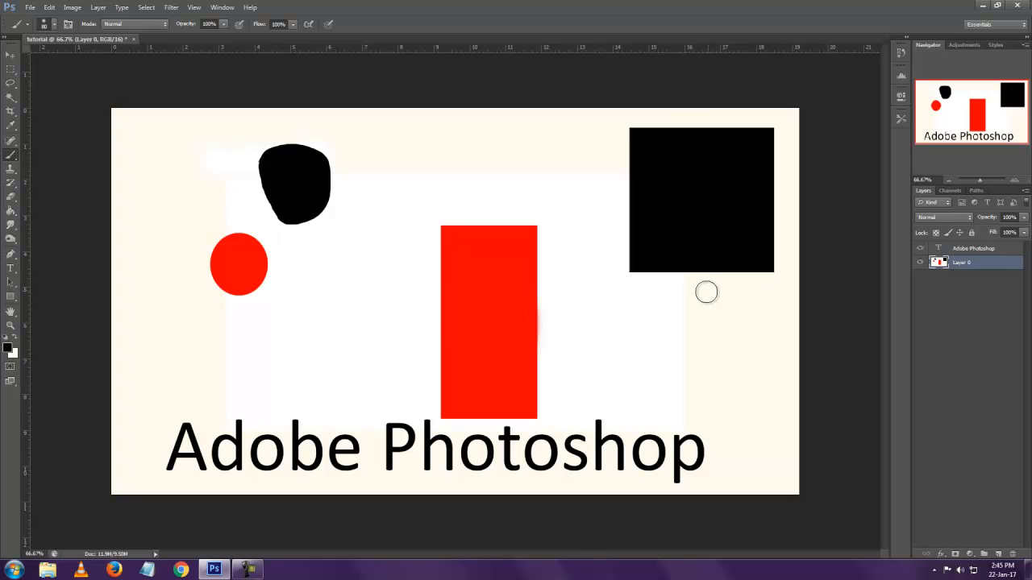
# Step: Choose the hard round brush and paint a short horizontal black stroke above the red rectangle
pyautogui.rightClick(620, 318)
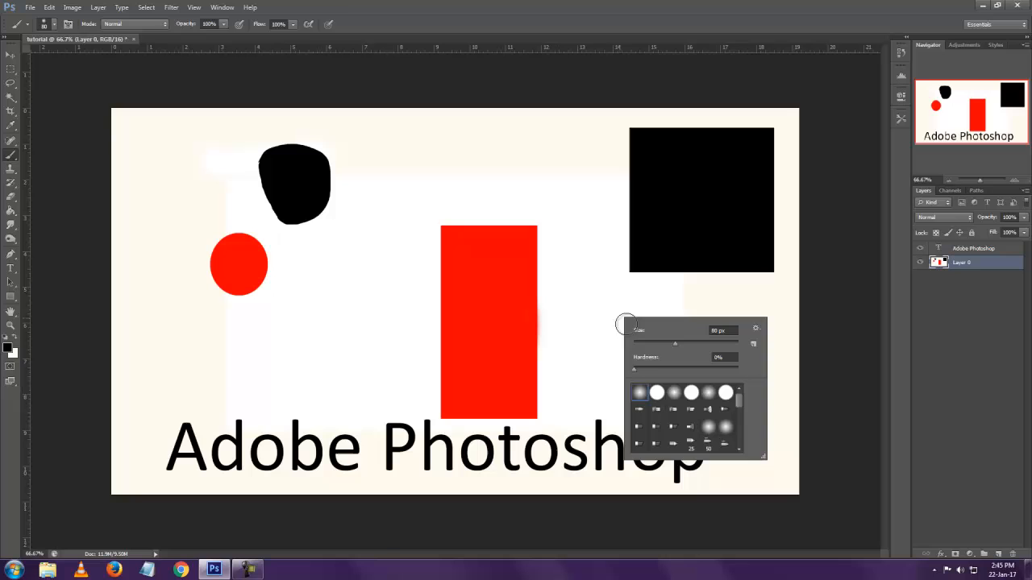
pyautogui.click(657, 393)
pyautogui.click(638, 395)
pyautogui.click(657, 392)
pyautogui.moveTo(405, 163); pyautogui.dragTo(482, 163)
# Step: Switch to the soft round brush and paint a second horizontal black stroke just below the hard-edged one
pyautogui.rightClick(572, 214)
pyautogui.click(591, 289)
pyautogui.click(403, 198)
pyautogui.moveTo(403, 197); pyautogui.dragTo(488, 196)
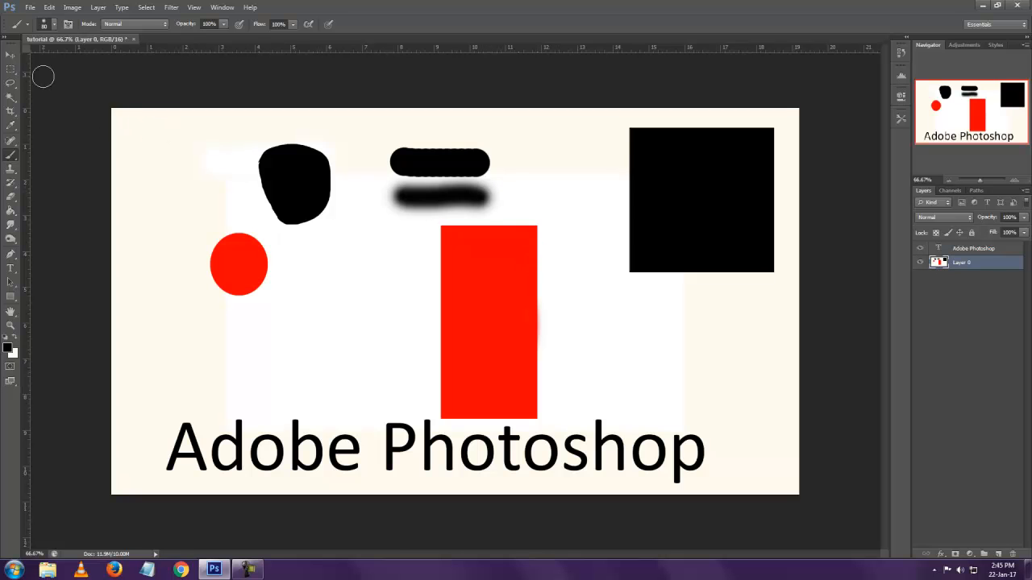
pyautogui.click(12, 55)
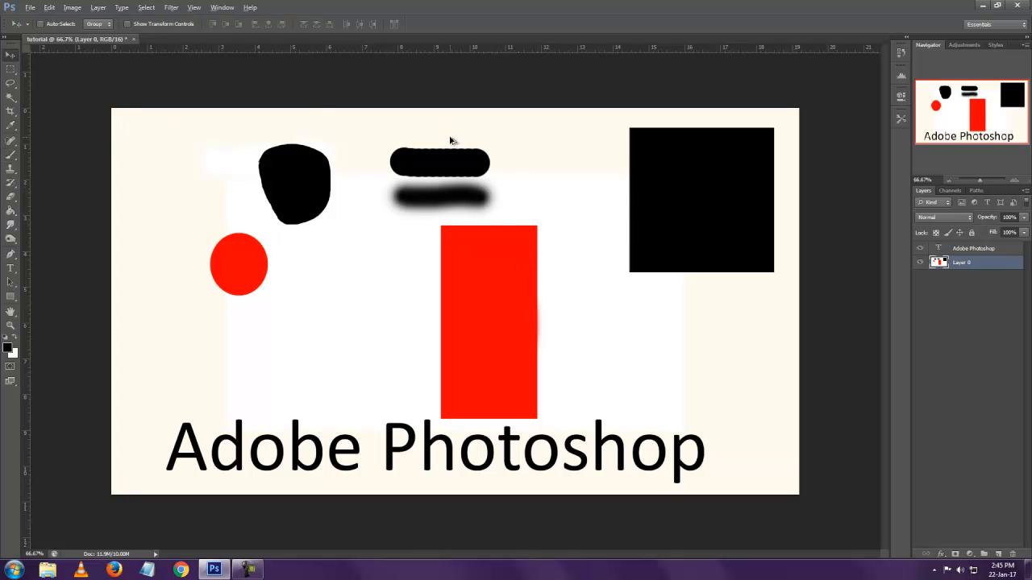
# Step: Undo the two black brush strokes and delete a rectangular area of Layer 0 enclosing the black blob and red circle
pyautogui.hotkey('ctrl', 'alt', 'z')
pyautogui.hotkey('ctrl', 'alt', 'z')
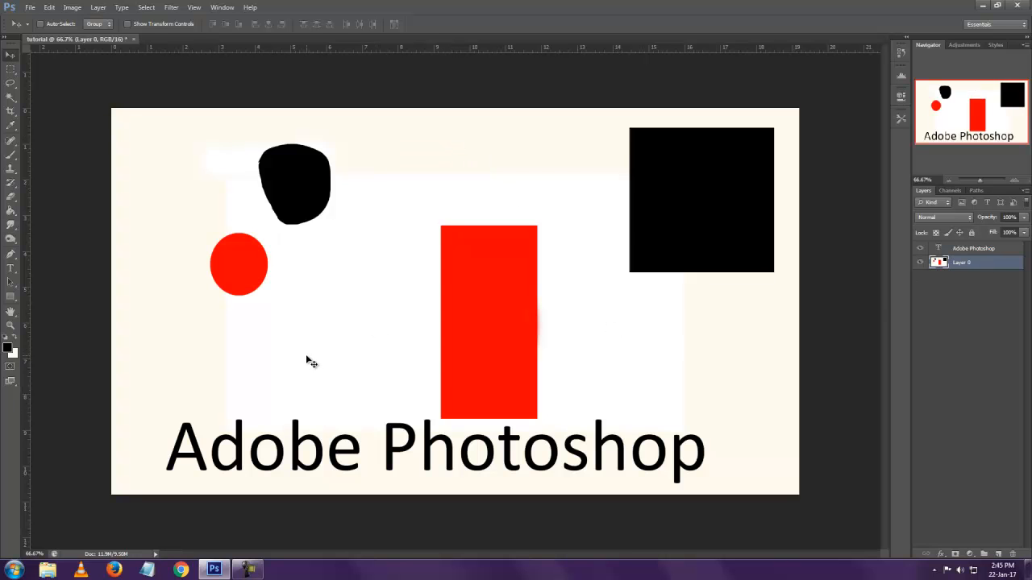
pyautogui.press('m')
pyautogui.moveTo(156, 130); pyautogui.dragTo(388, 328)
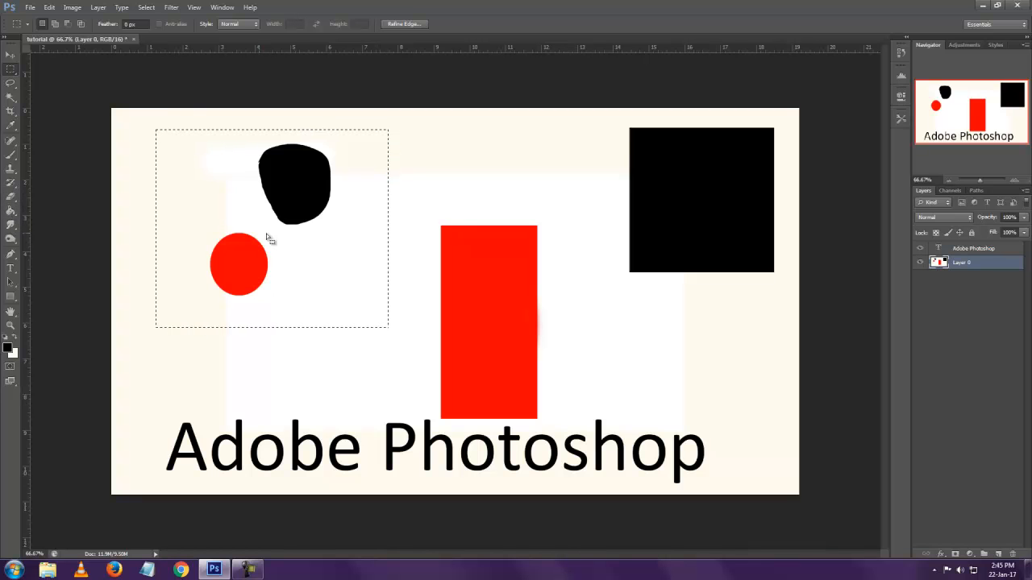
pyautogui.press('Delete')
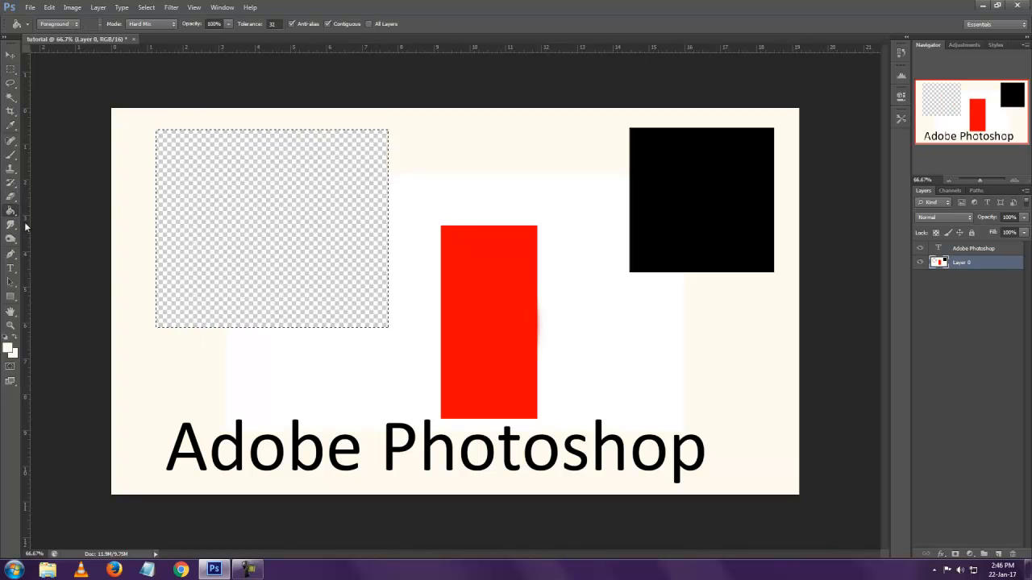
# Step: Fill the emptied rectangular area on Layer 0 with the cream foreground color #fffbef and clear the selection
pyautogui.click(10, 349)
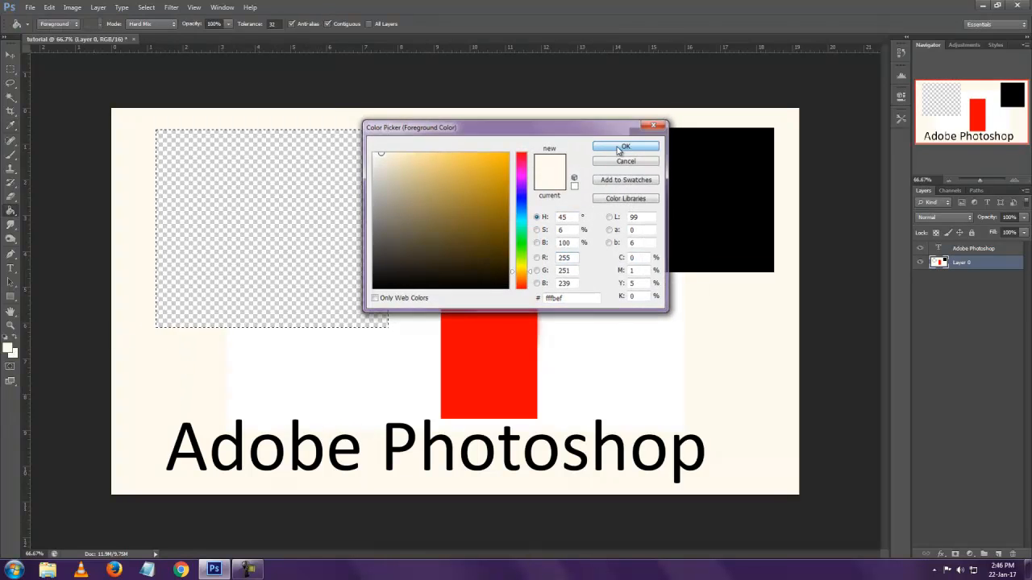
pyautogui.click(625, 147)
pyautogui.click(249, 187)
pyautogui.click(10, 68)
pyautogui.click(486, 156)
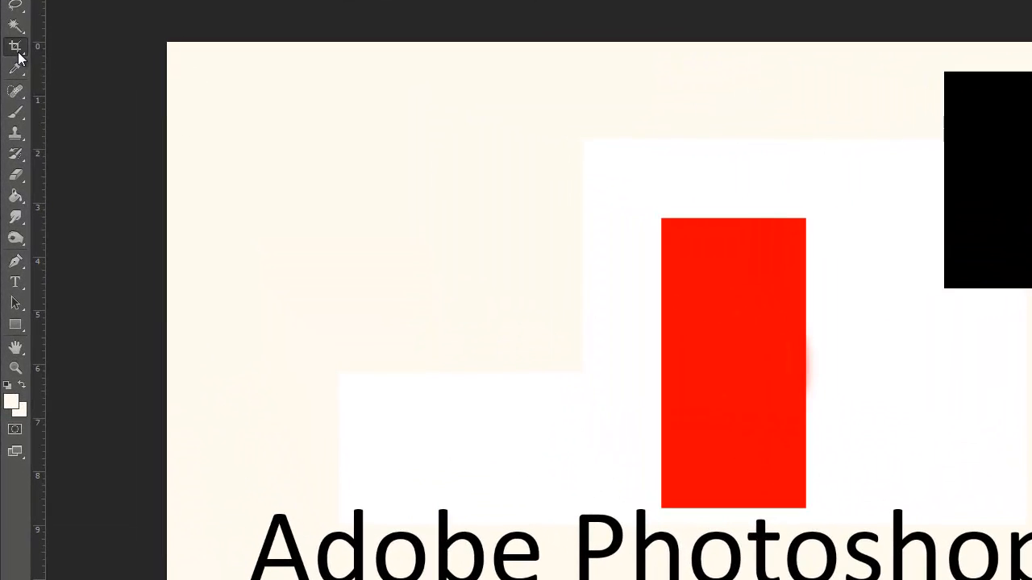
# Step: Try cropping the canvas to the width of the text and just above the red rectangle, and undo the crop
pyautogui.click(11, 114)
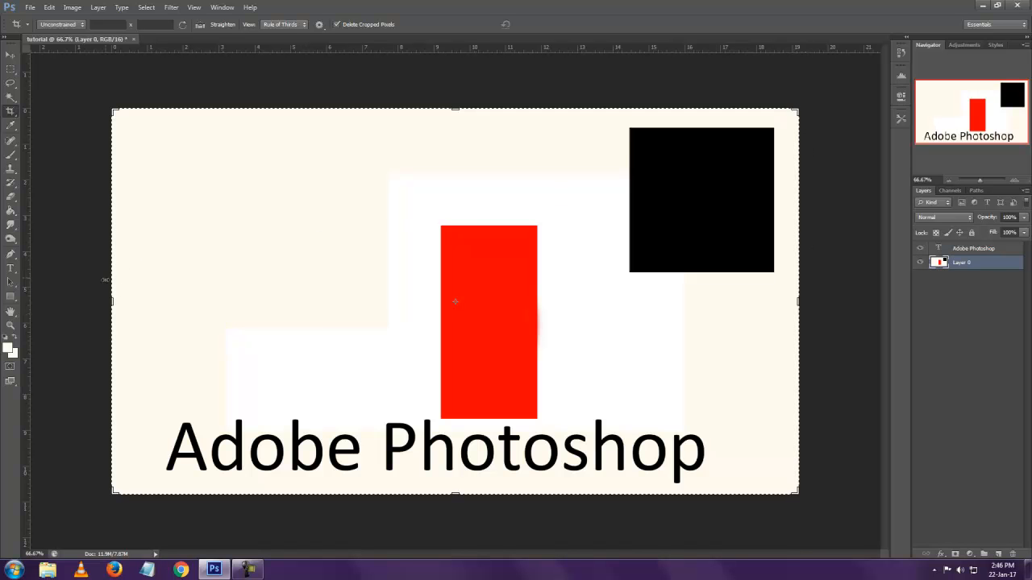
pyautogui.moveTo(112, 301); pyautogui.dragTo(139, 302)
pyautogui.moveTo(770, 304); pyautogui.dragTo(726, 302)
pyautogui.moveTo(455, 104); pyautogui.dragTo(462, 164)
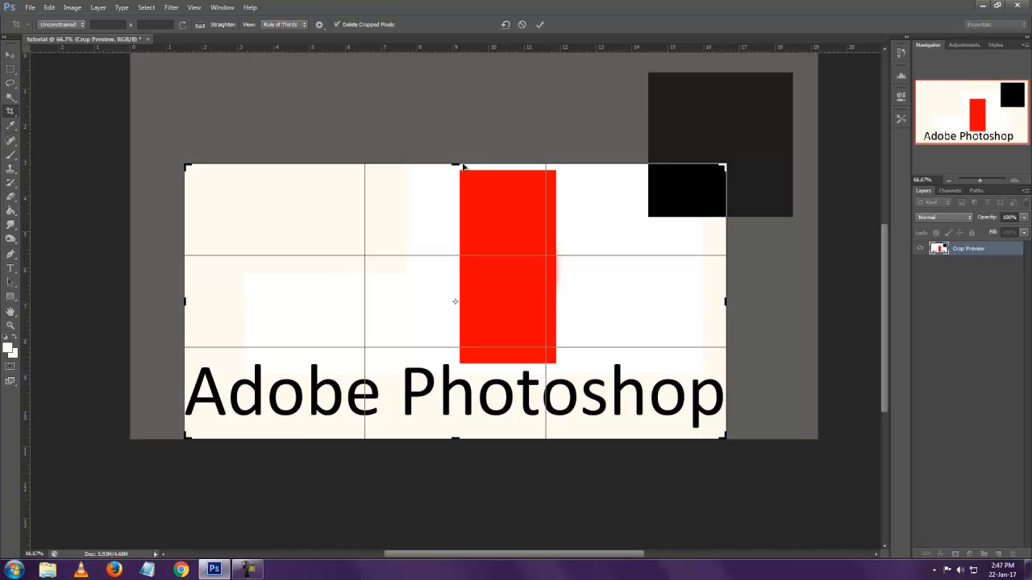
pyautogui.click(540, 24)
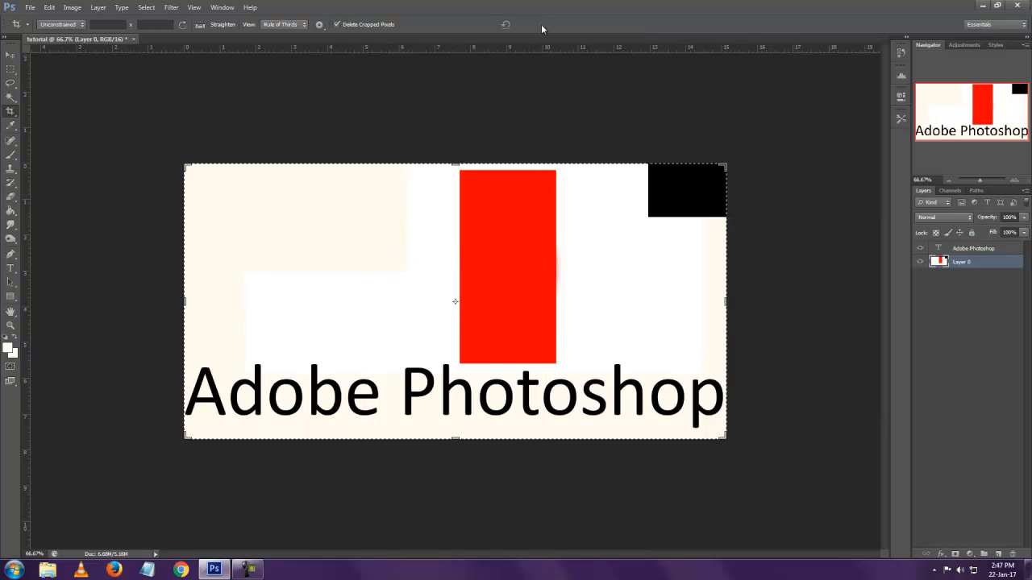
pyautogui.hotkey('ctrl', 'z')
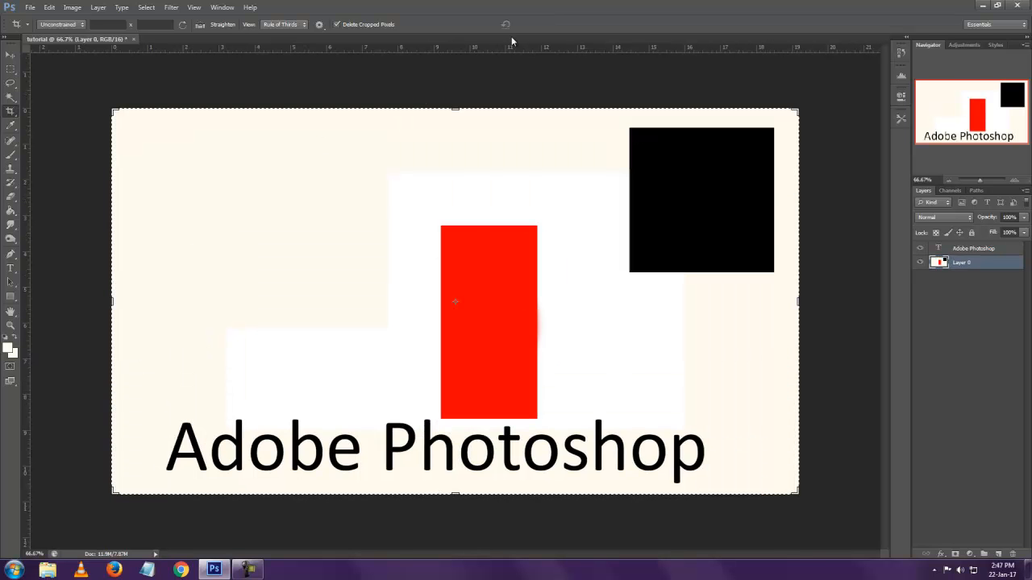
# Step: Extend the canvas beyond the image's top and left edges with the Crop tool
pyautogui.moveTo(455, 107); pyautogui.dragTo(454, 78)
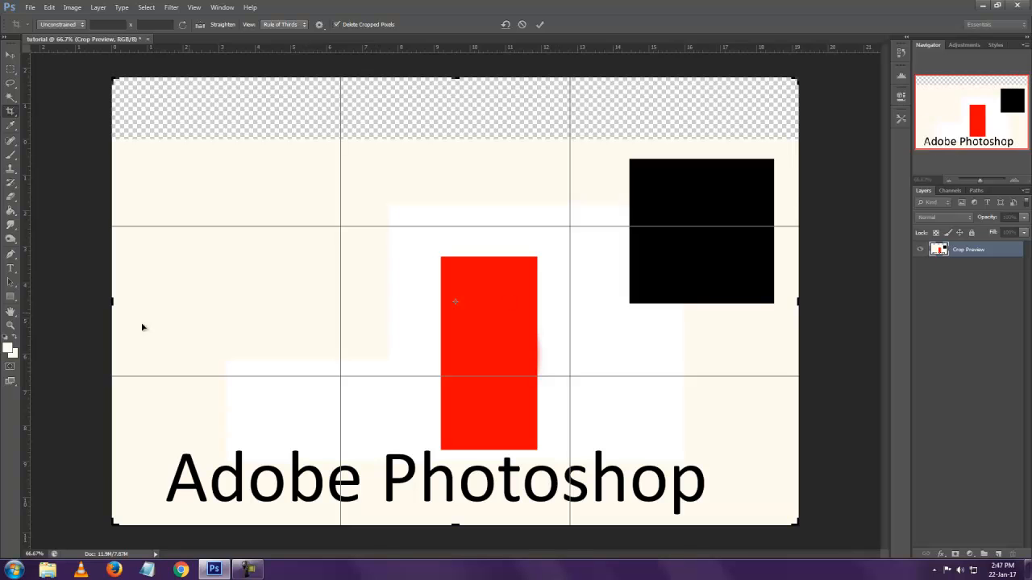
pyautogui.moveTo(109, 300); pyautogui.dragTo(83, 290)
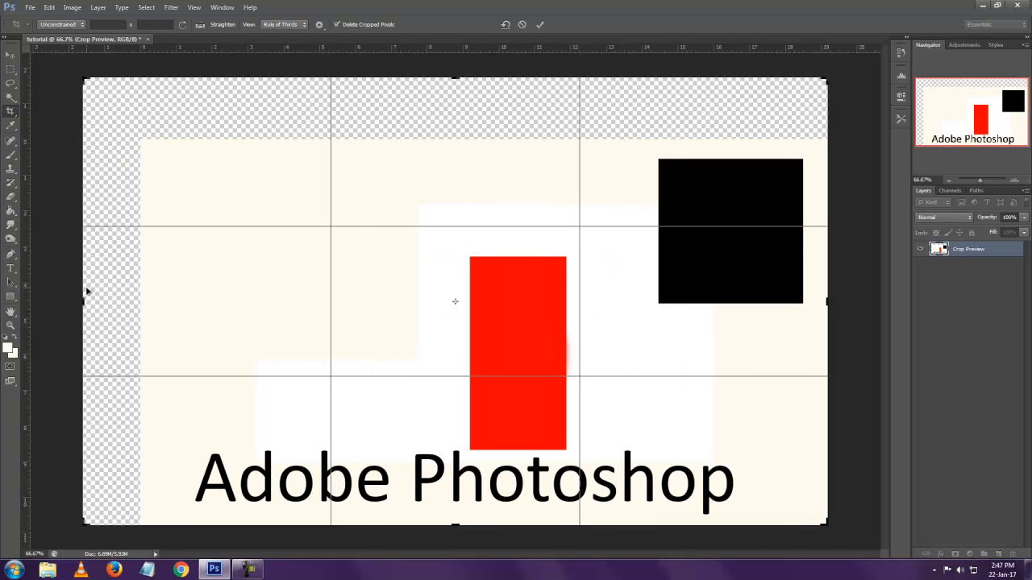
pyautogui.press('Return')
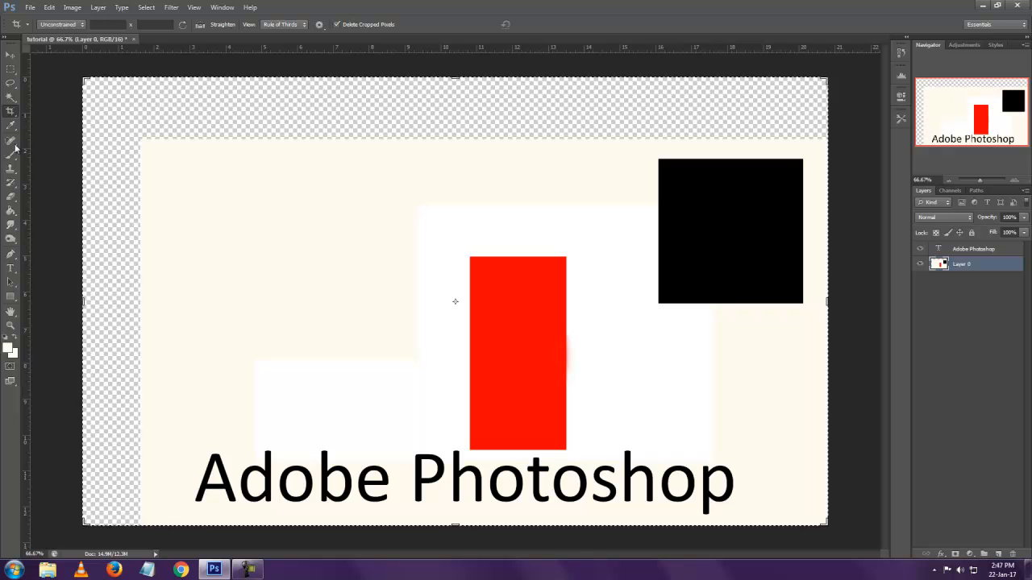
# Step: Fill the new transparent canvas border on Layer 0 with the cream foreground color using the Paint Bucket
pyautogui.click(10, 211)
pyautogui.click(111, 106)
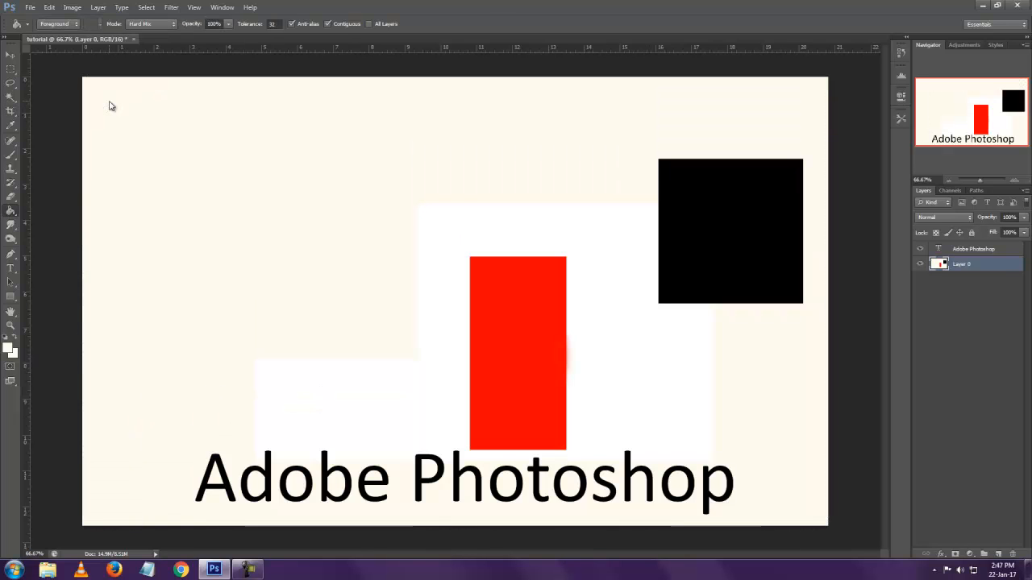
pyautogui.press('v')
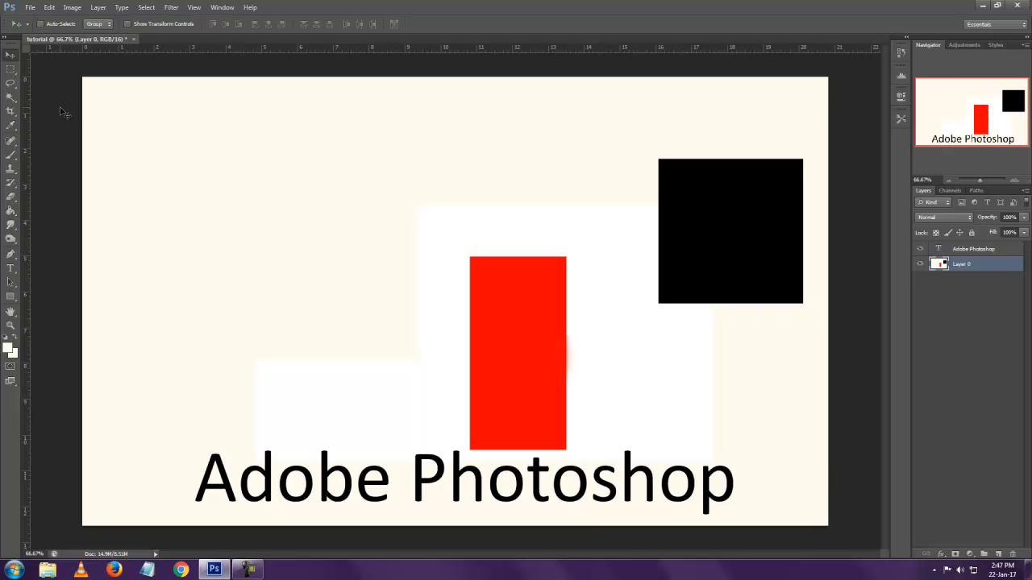